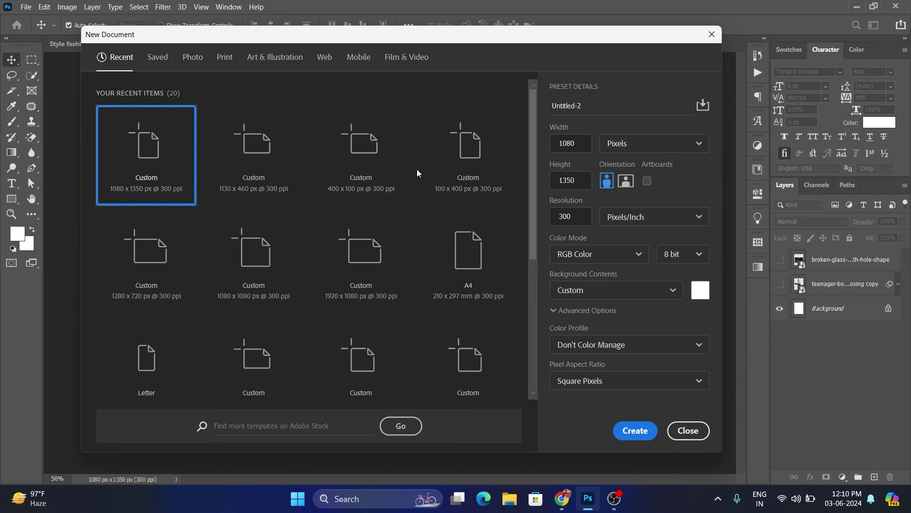
- Create a 1080 × 1350 px, 300 ppi white-background document and show the teenager photo layer
click(584, 151)
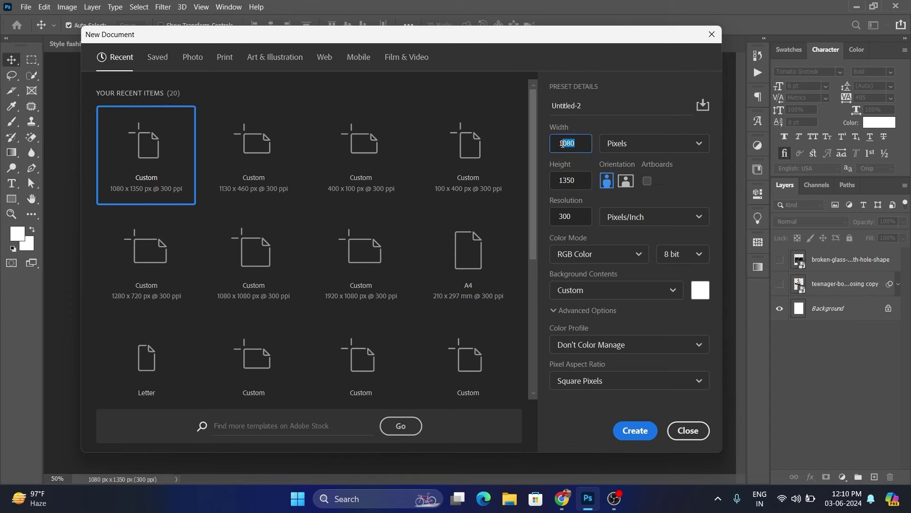
drag(578, 179, 551, 183)
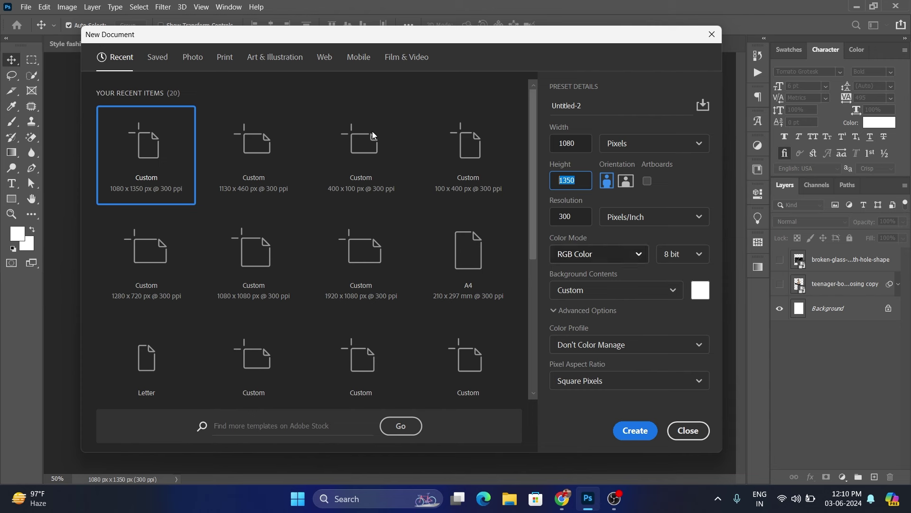
drag(282, 44, 272, 41)
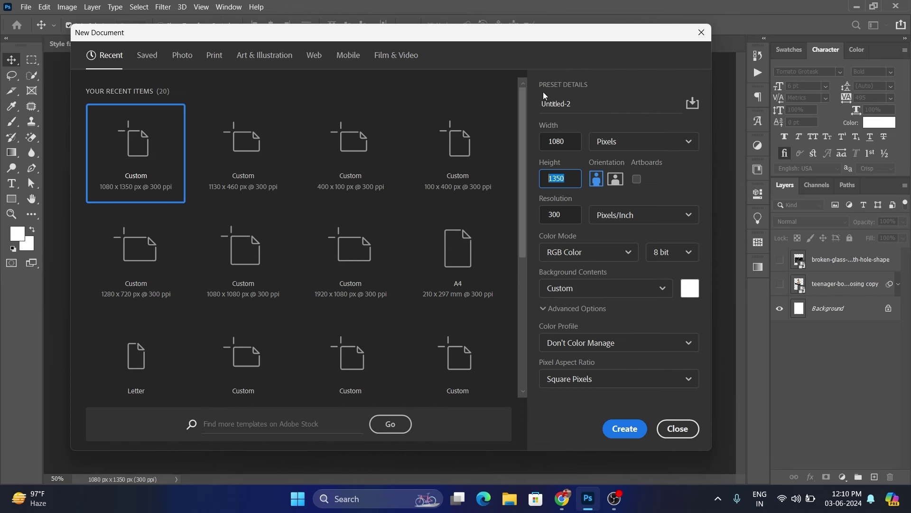
drag(438, 36, 429, 39)
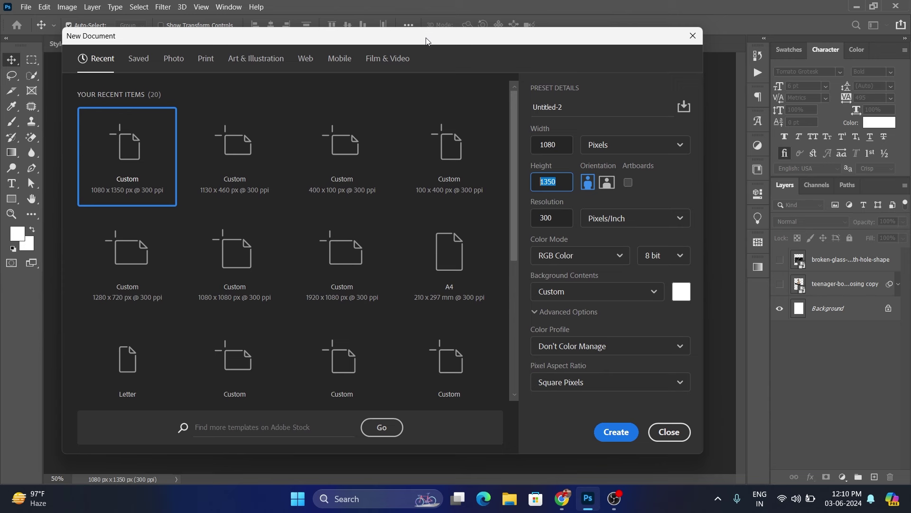
drag(555, 143, 542, 147)
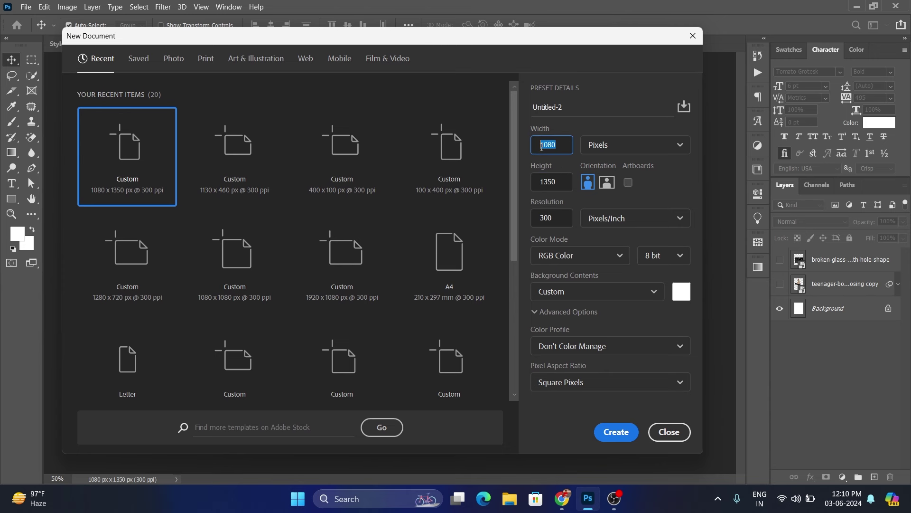
drag(568, 180, 538, 181)
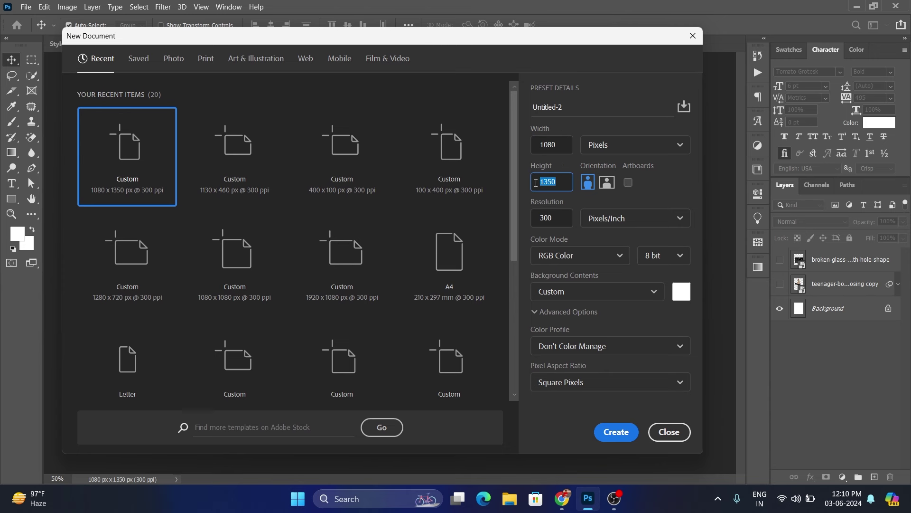
drag(553, 217, 540, 217)
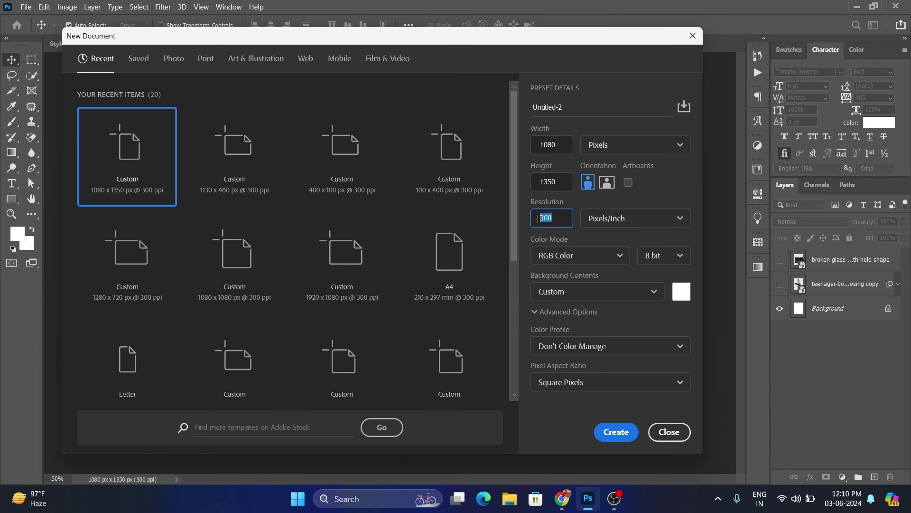
click(612, 436)
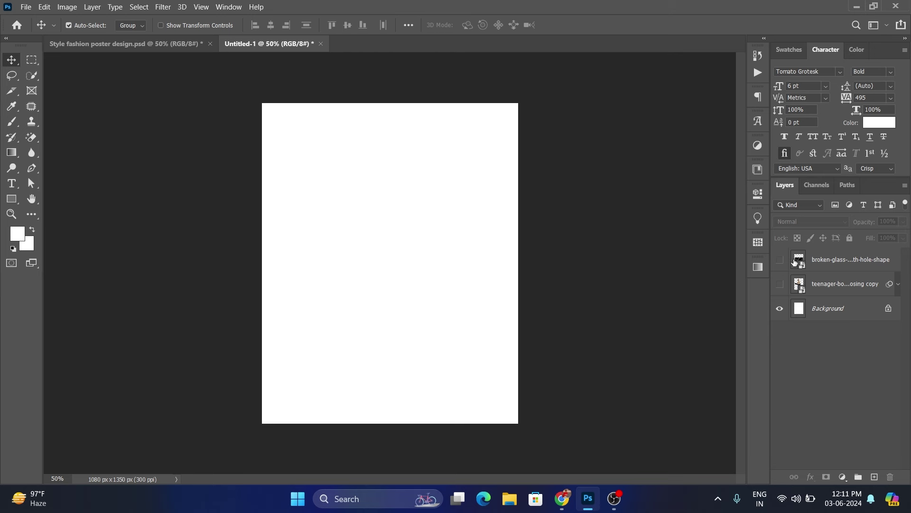
click(781, 263)
- Nudge the broken-glass texture slightly, then hide it and keep the teenager photo showing
click(780, 283)
drag(489, 239, 486, 245)
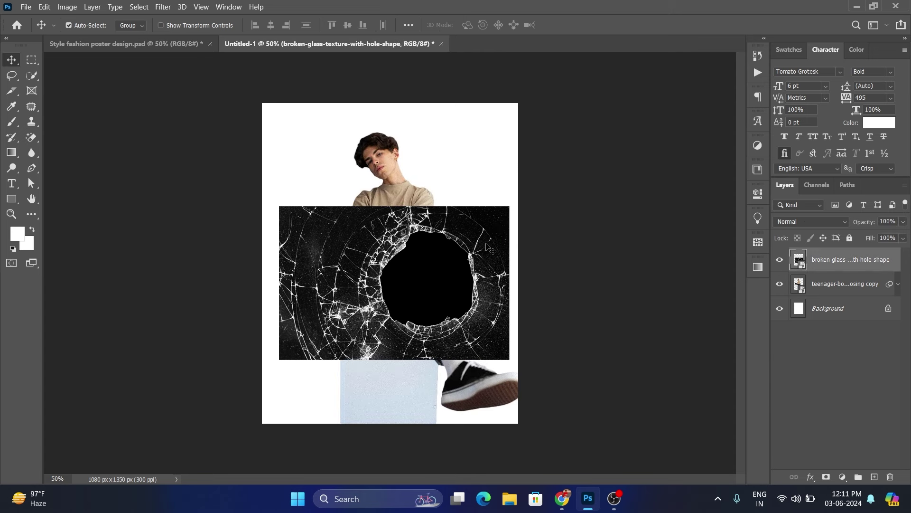
click(545, 271)
click(508, 254)
click(781, 260)
click(781, 284)
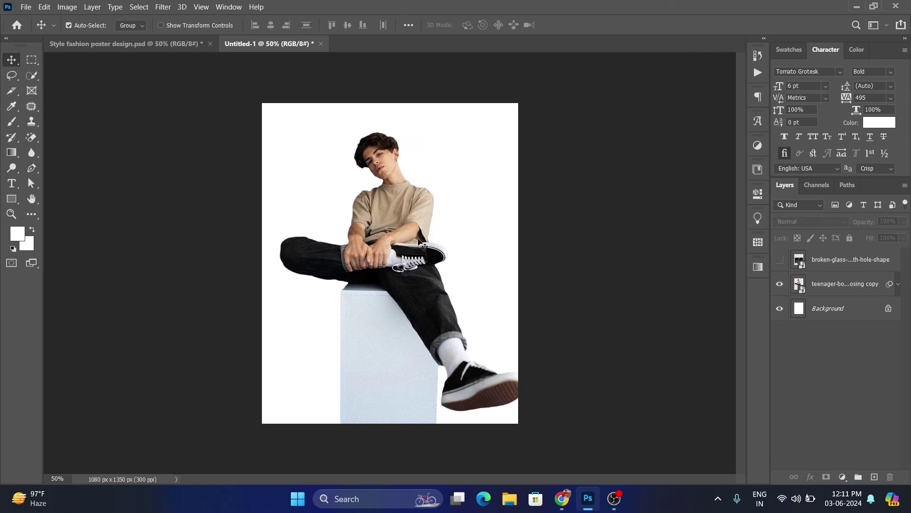
click(420, 239)
- Expand the teenager layer's smart filters and fine-tune the photo's position on the canvas
click(899, 284)
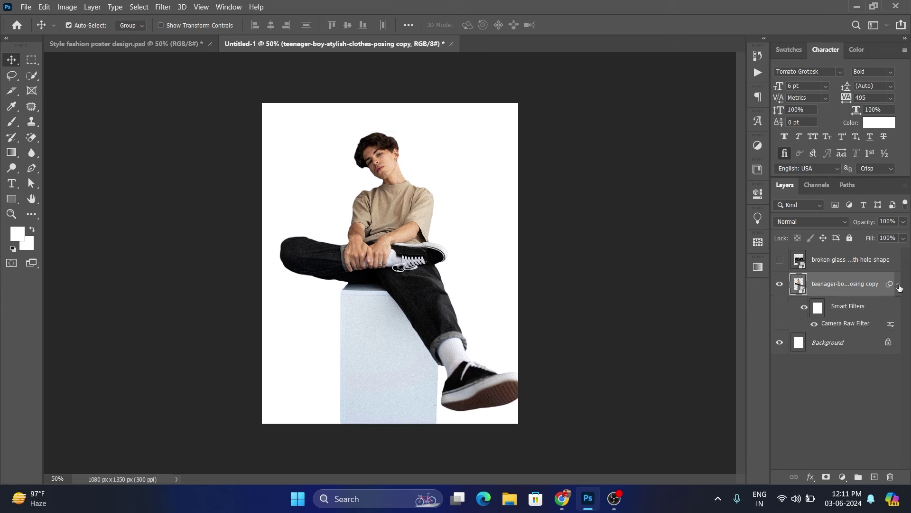
drag(416, 242, 422, 252)
click(589, 298)
click(439, 299)
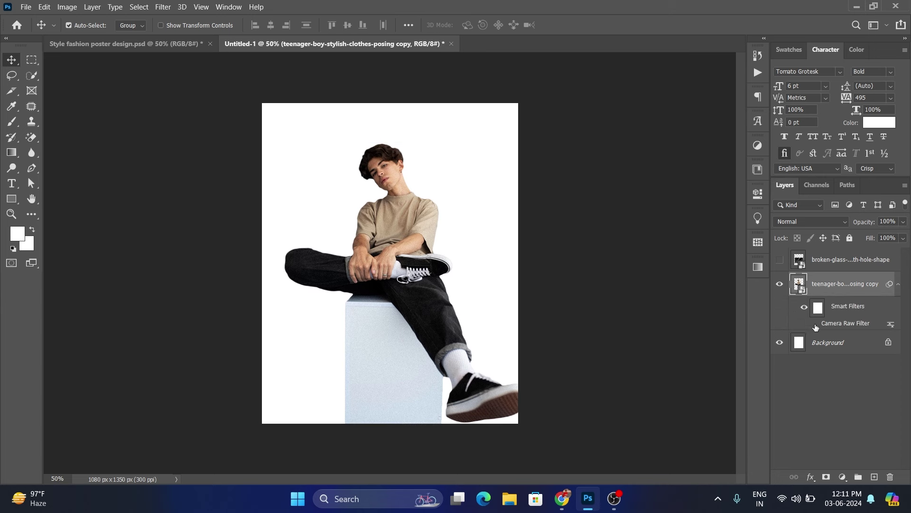
drag(411, 257, 408, 253)
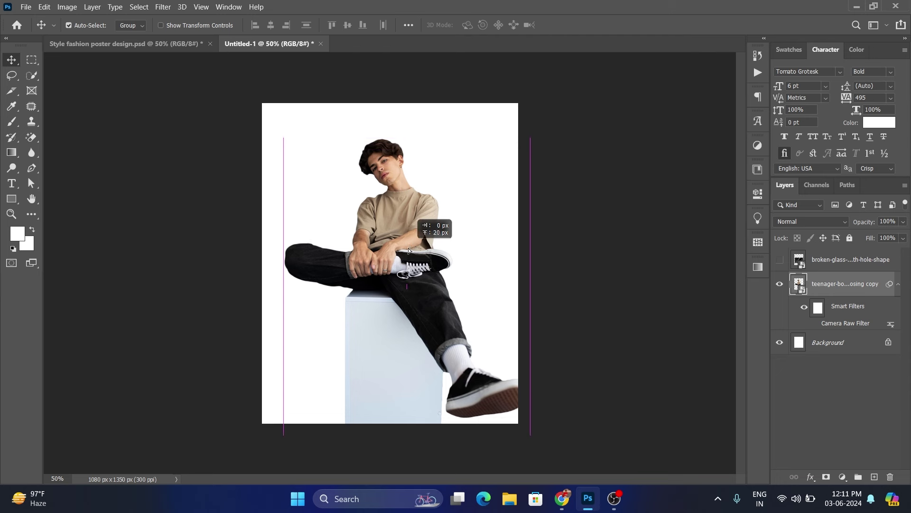
mouse_move(408, 254)
mouse_down()
mouse_move(398, 232)
mouse_move(410, 251)
mouse_up()
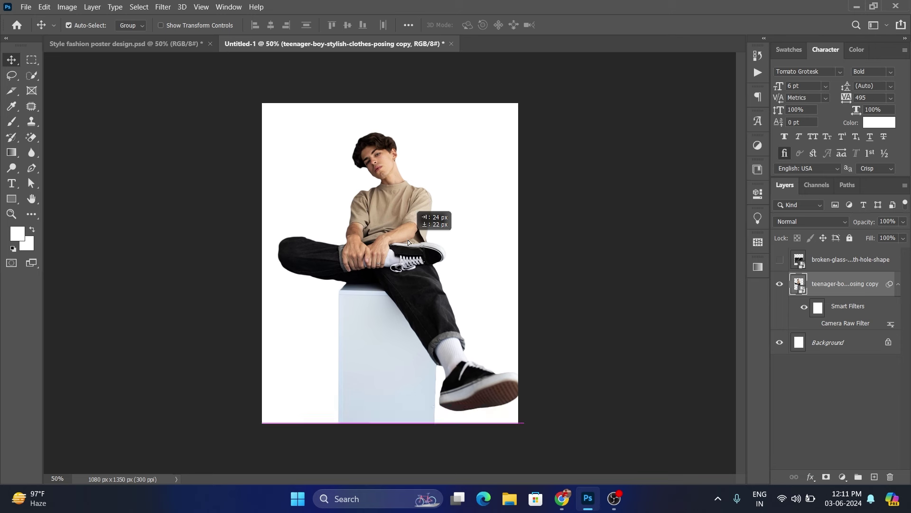
drag(409, 251, 408, 246)
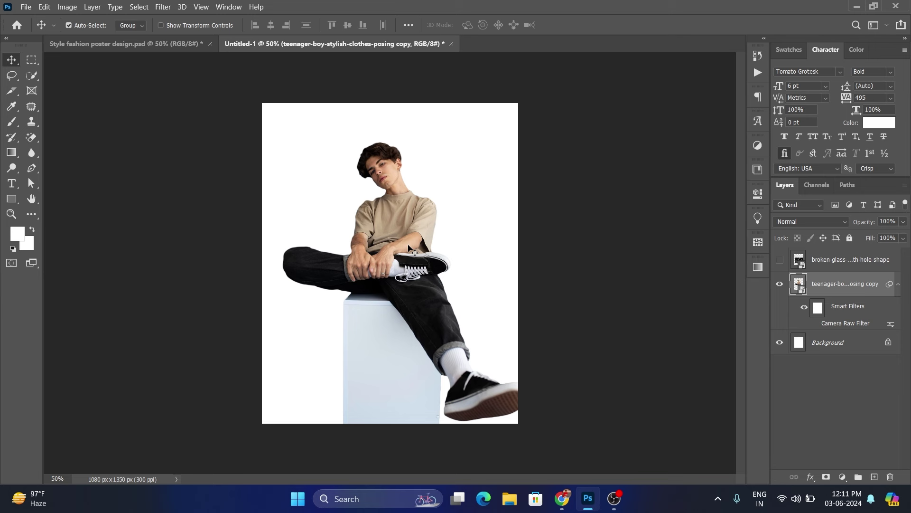
drag(408, 248, 407, 247)
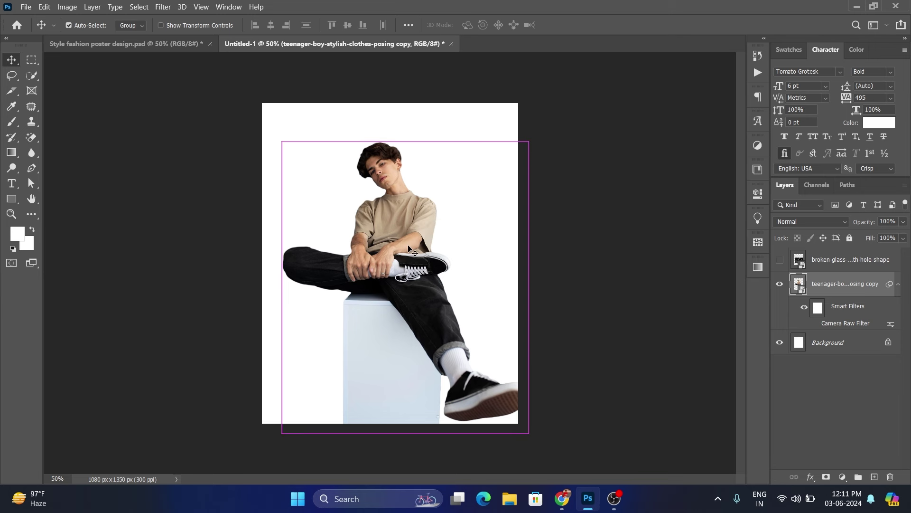
click(575, 332)
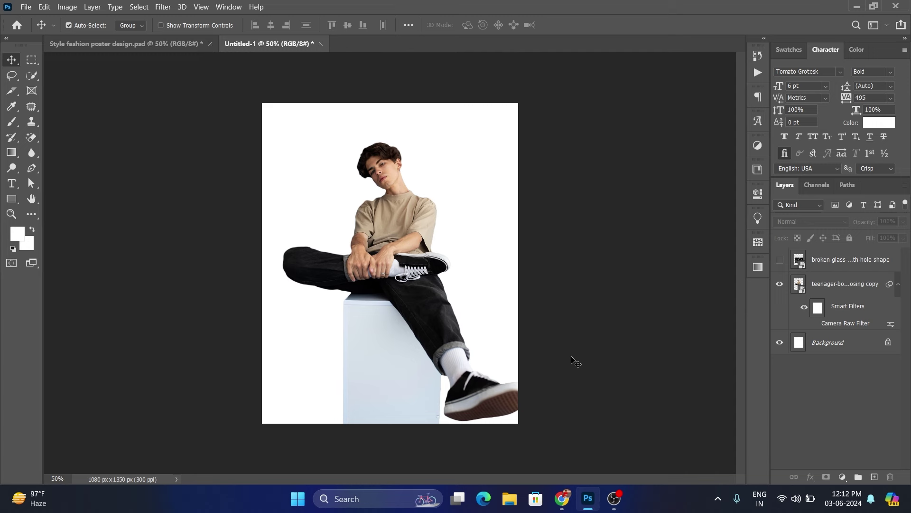
- Copy the Classic Retro Color Palette image from the 'retro color' Google Images results
click(562, 498)
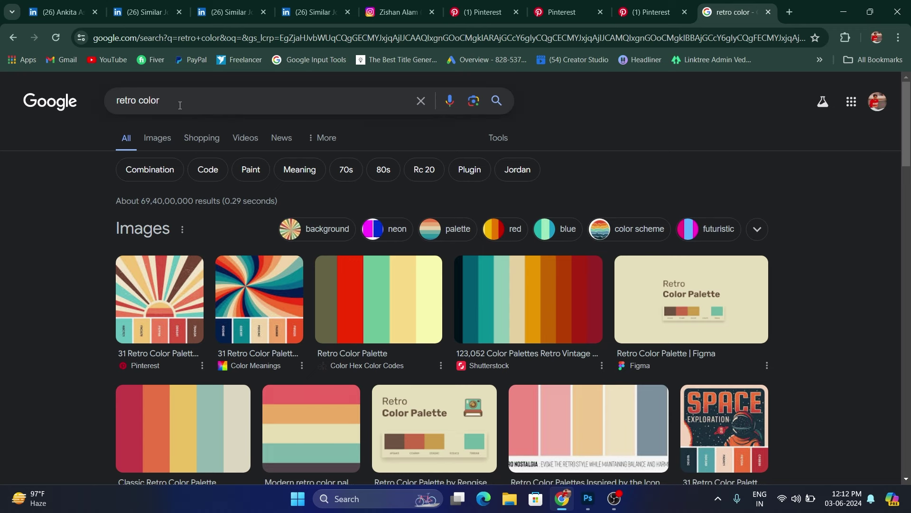
scroll(192, 254, down, 1)
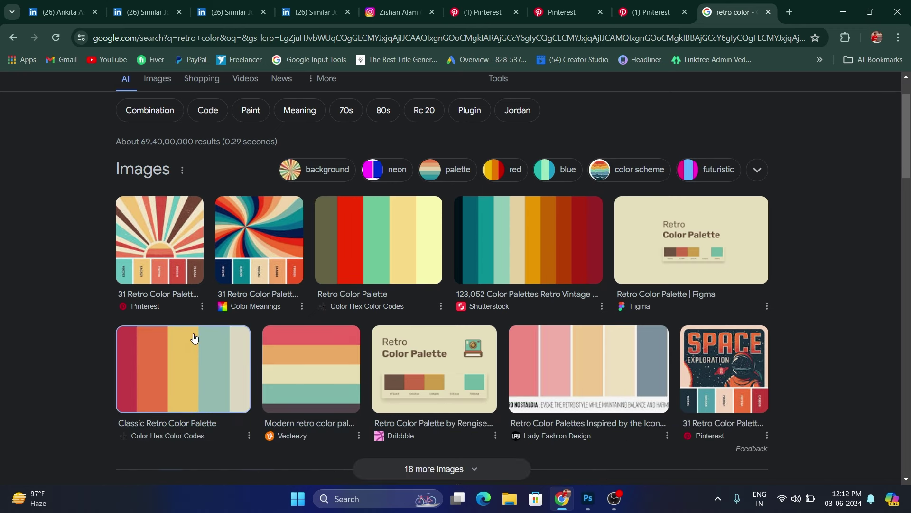
click(193, 339)
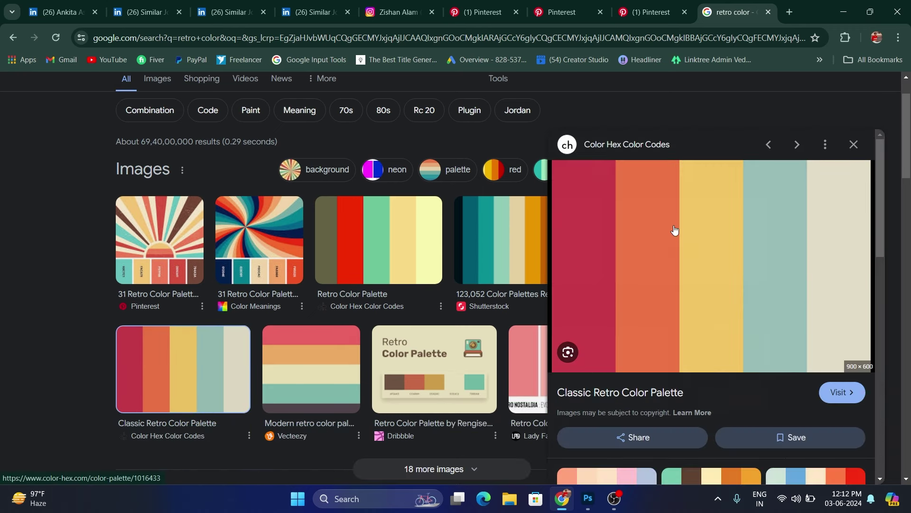
right_click(679, 223)
click(736, 415)
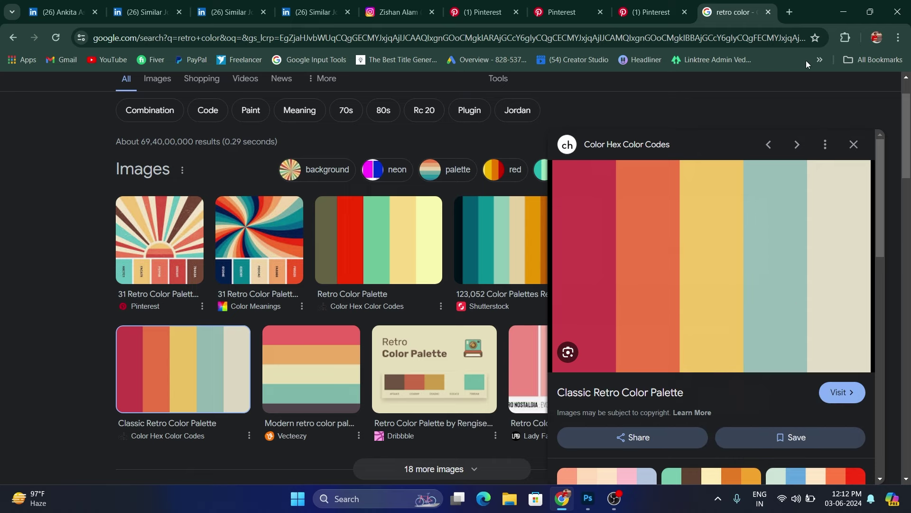
click(835, 15)
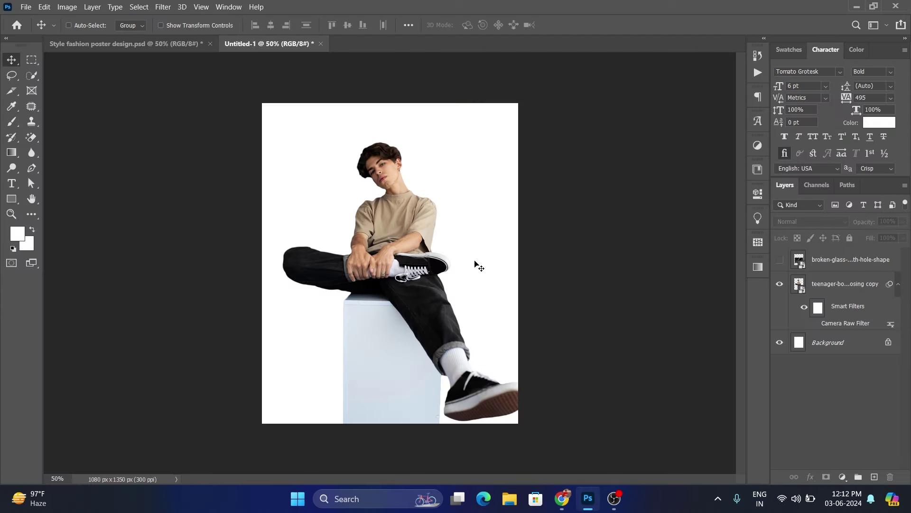
- Paste the palette and add a Solid Color fill above Background sampled to beige e3dec8
key(ctrl+v)
drag(423, 267, 422, 271)
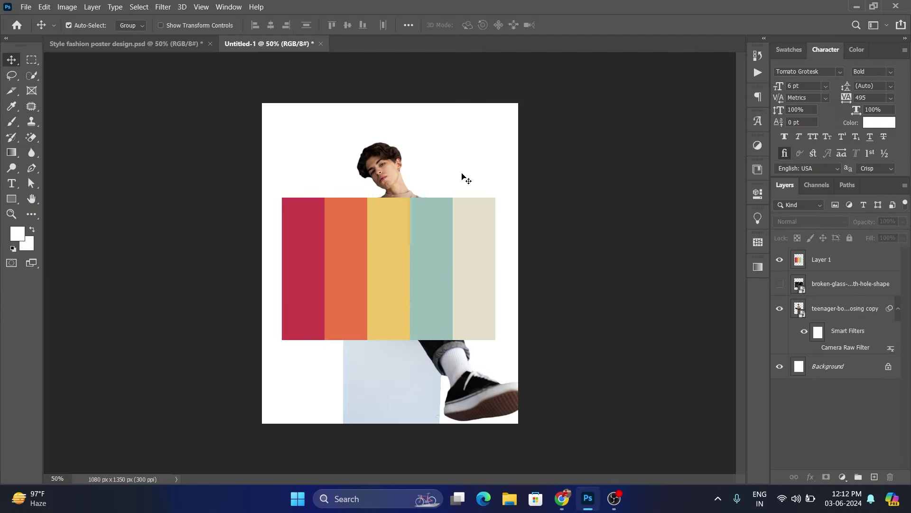
click(841, 367)
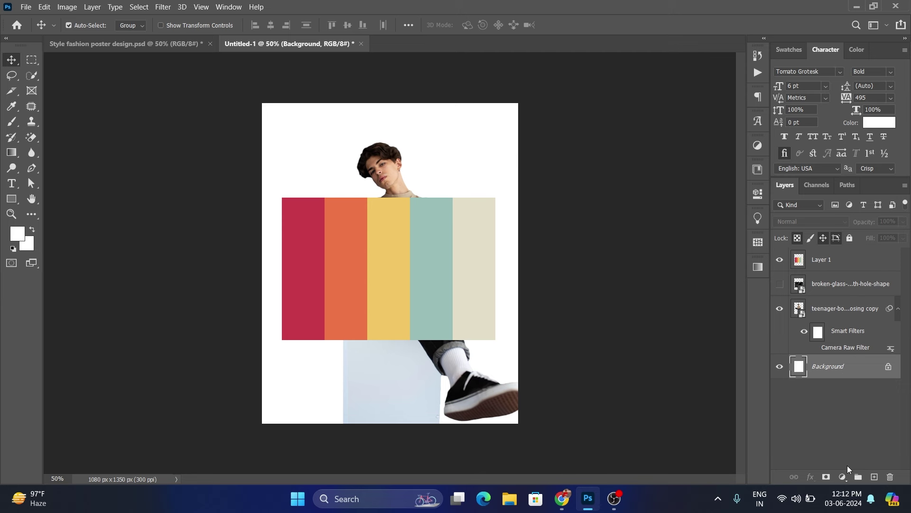
click(843, 476)
click(830, 263)
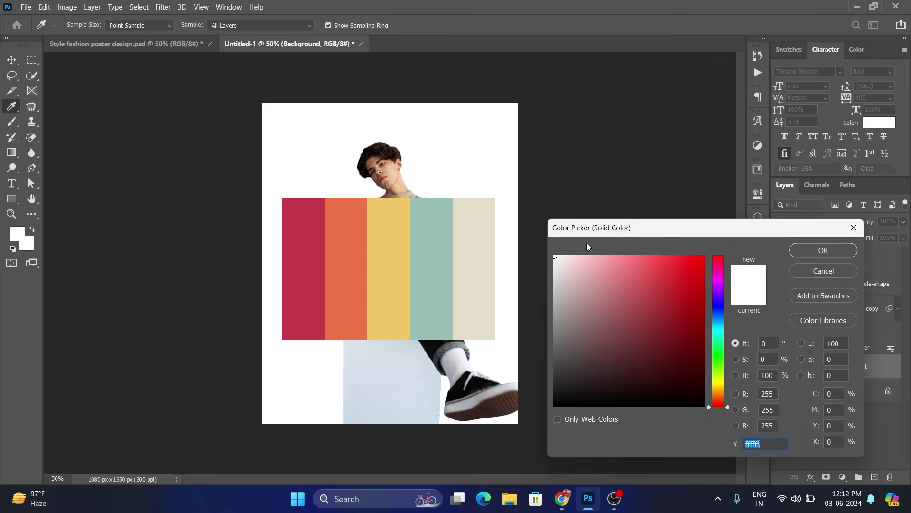
click(476, 226)
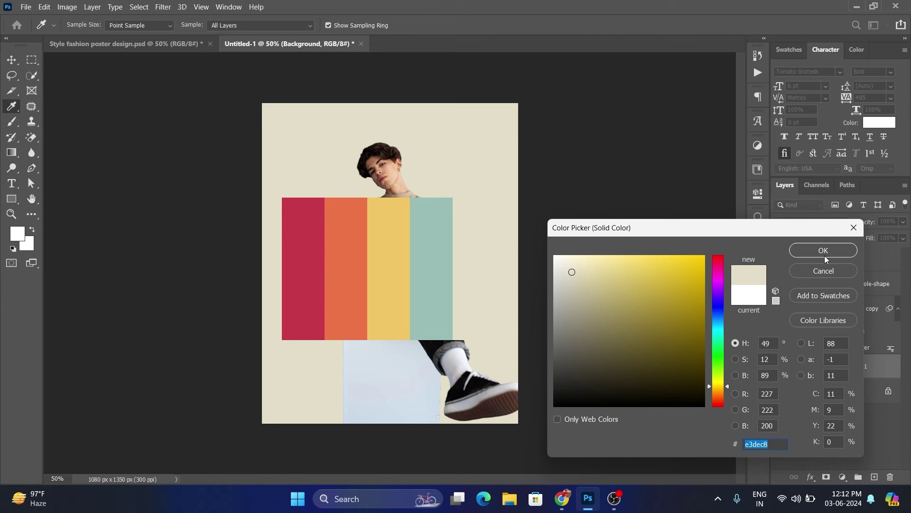
click(825, 254)
click(451, 244)
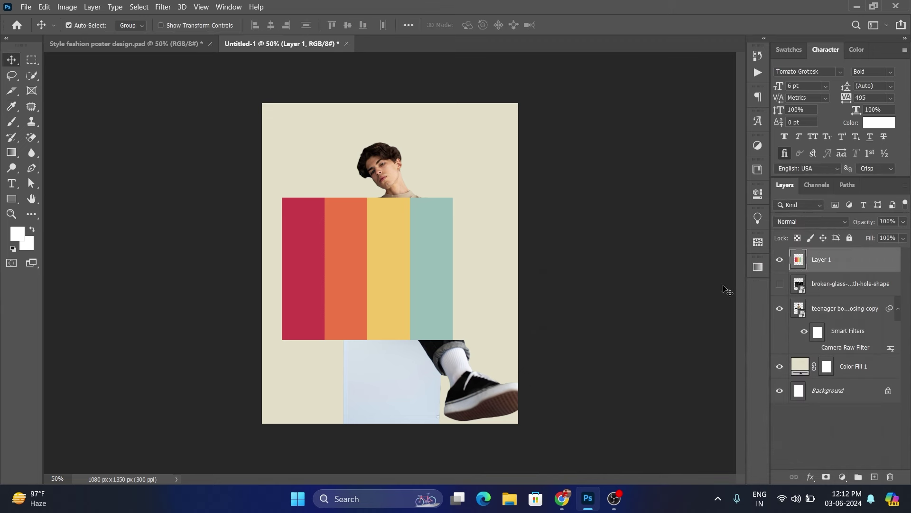
- Hide the pasted palette and convert Color Fill 1 into a smart object
click(779, 261)
click(539, 301)
click(481, 268)
right_click(857, 368)
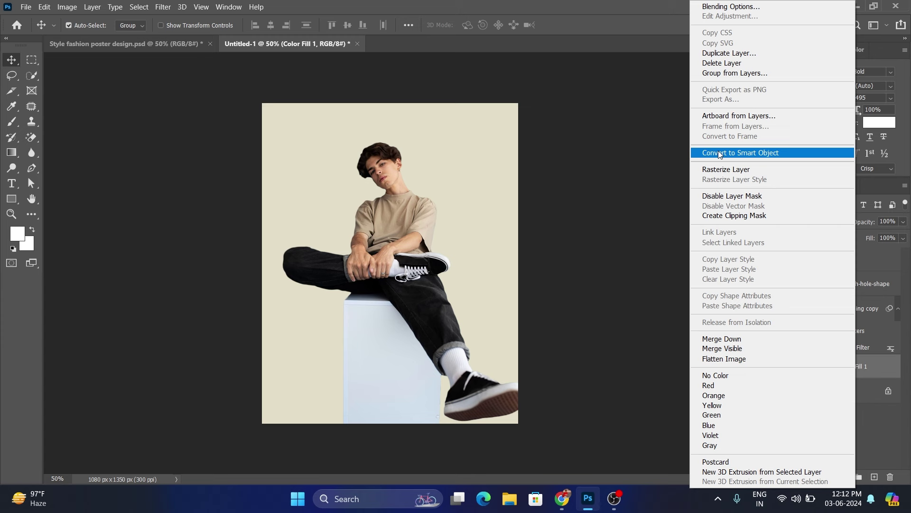
click(719, 153)
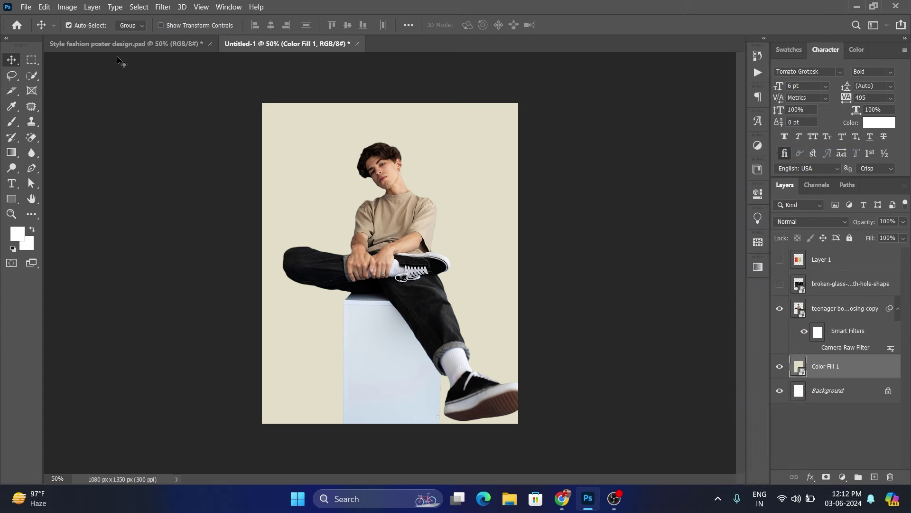
click(163, 7)
- Apply a Camera Raw grain of 34 to Color Fill 1, checking it zoomed in
click(178, 73)
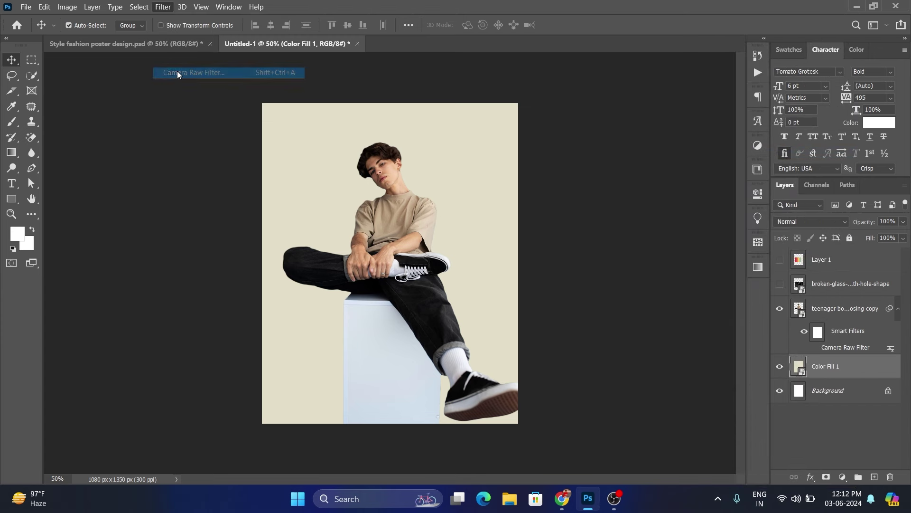
scroll(684, 318, down, 1)
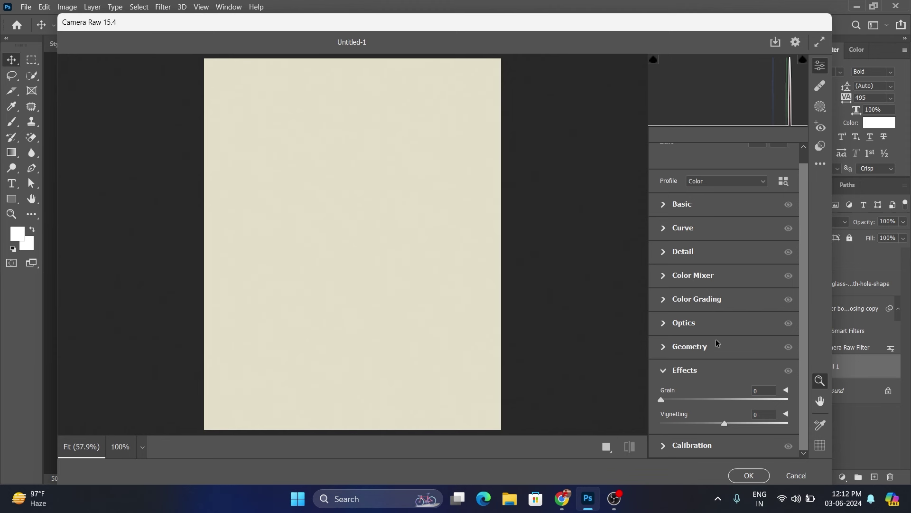
drag(673, 399, 688, 398)
click(663, 375)
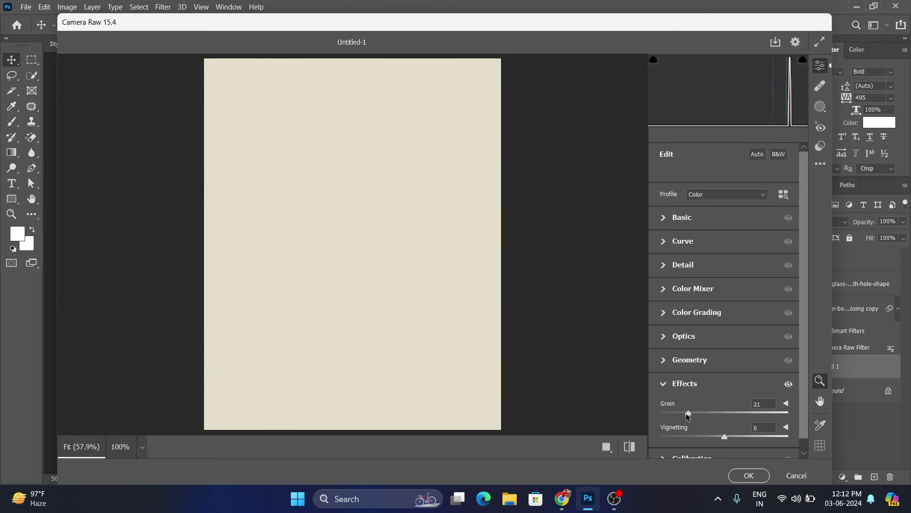
drag(693, 413, 701, 412)
click(385, 186)
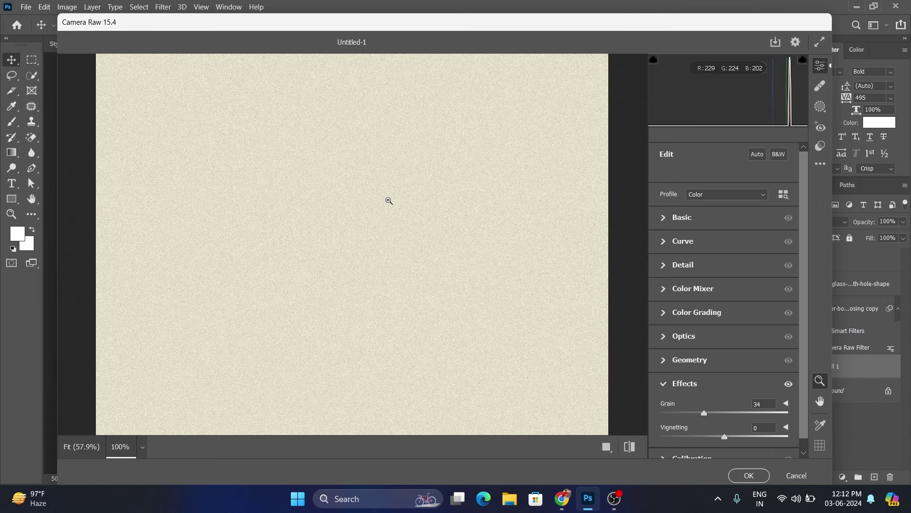
click(406, 248)
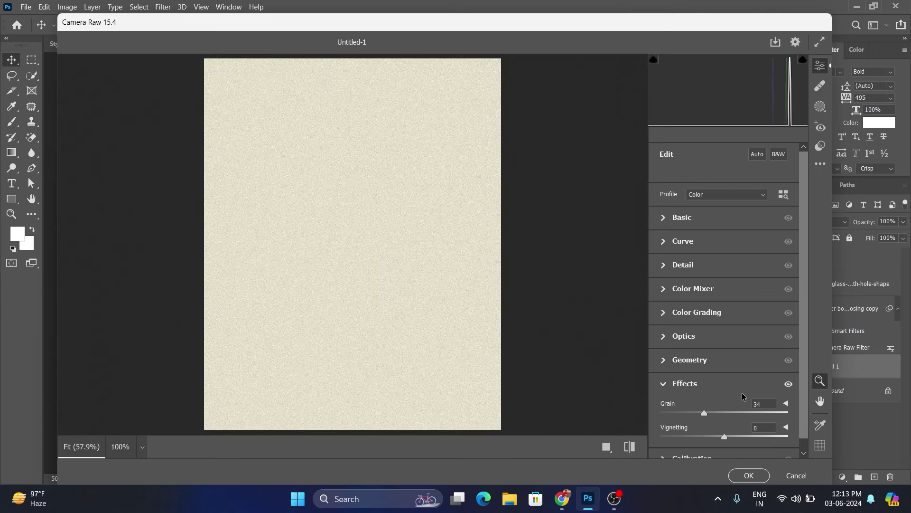
click(750, 476)
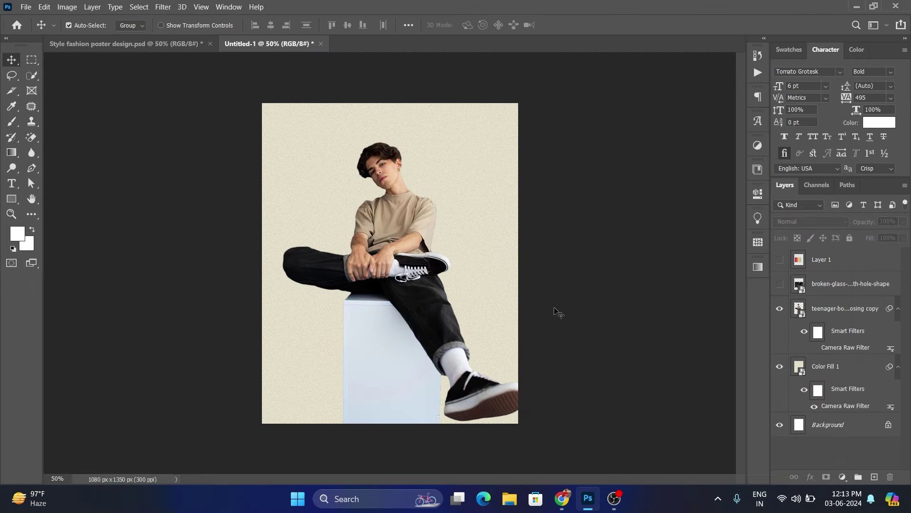
click(392, 257)
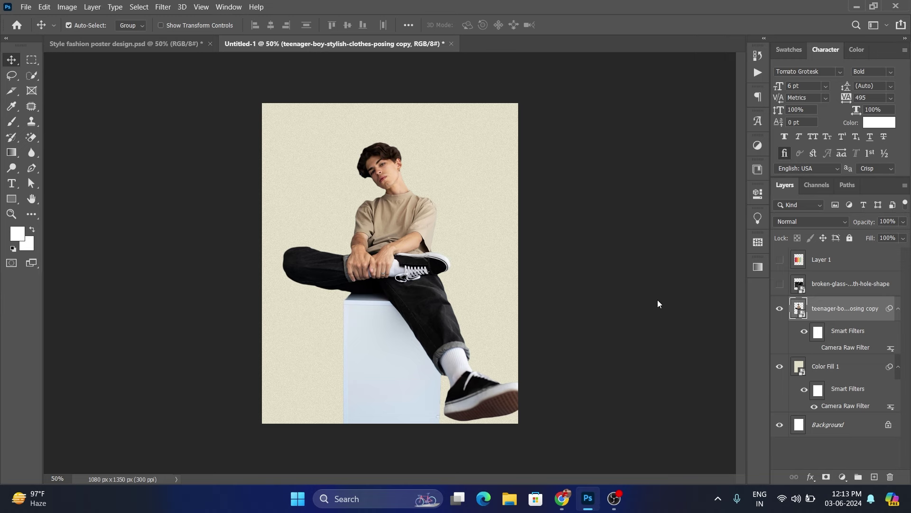
- Reopen Camera Raw on the boy photo and inspect its grain at close zoom
key(ctrl+shift+a)
scroll(717, 355, down, 1)
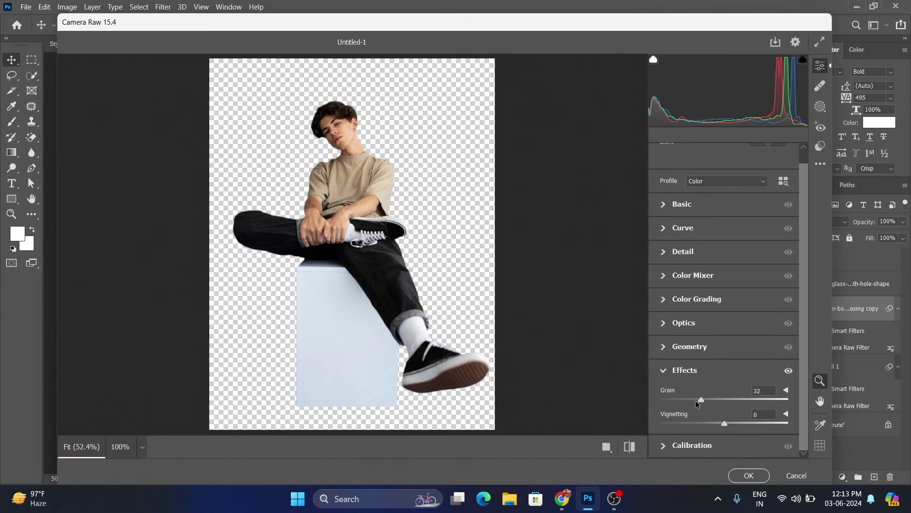
click(371, 161)
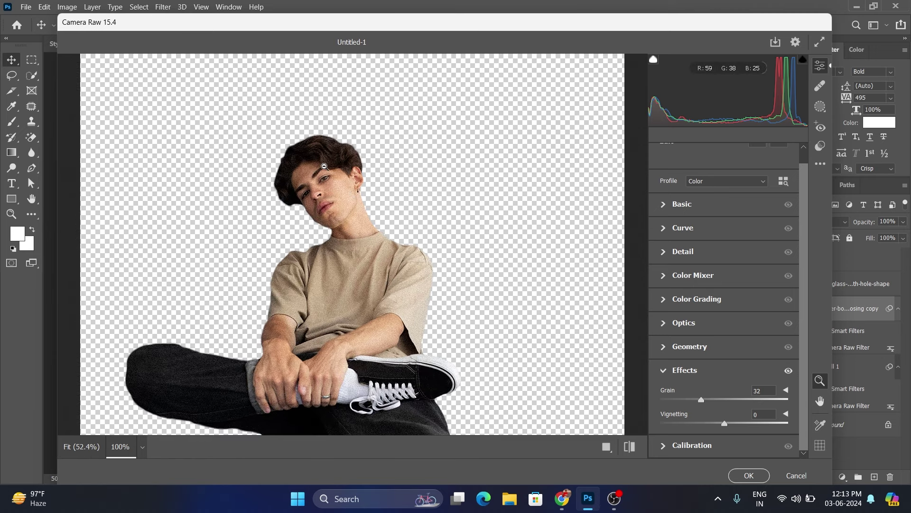
click(142, 447)
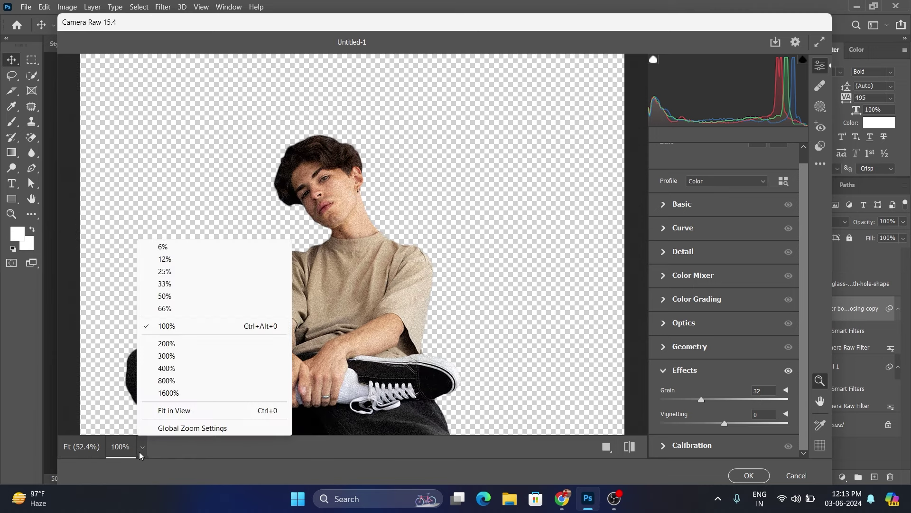
click(166, 343)
scroll(318, 216, up, 2)
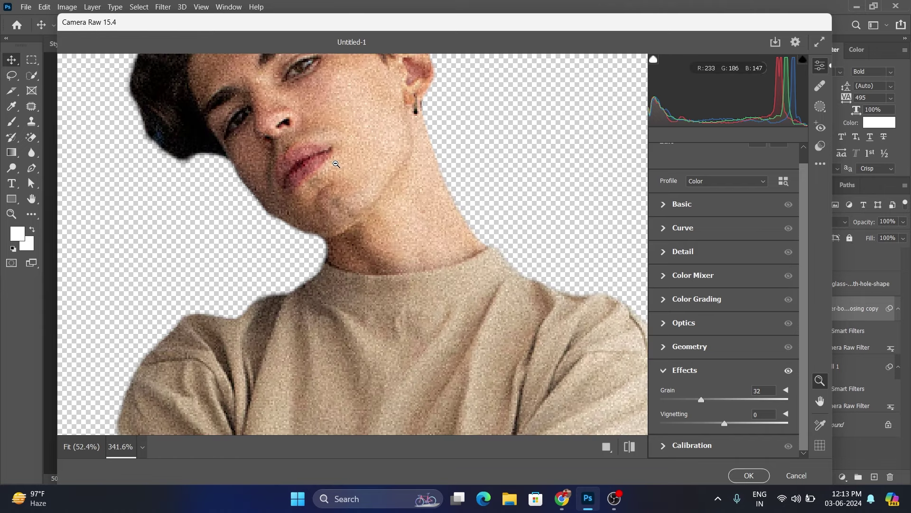
key(ctrl+0)
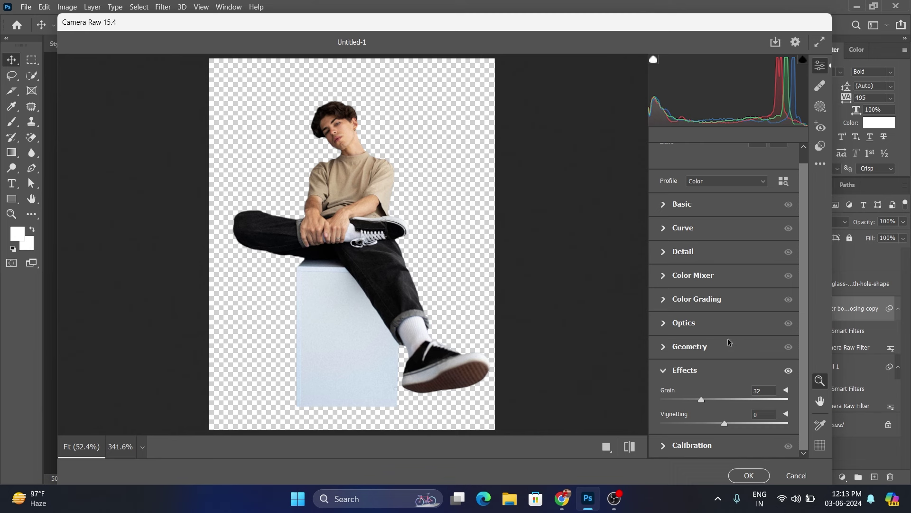
- In Color Grading, darken the shadows and brighten the highlights, then collapse the filter lists
click(715, 298)
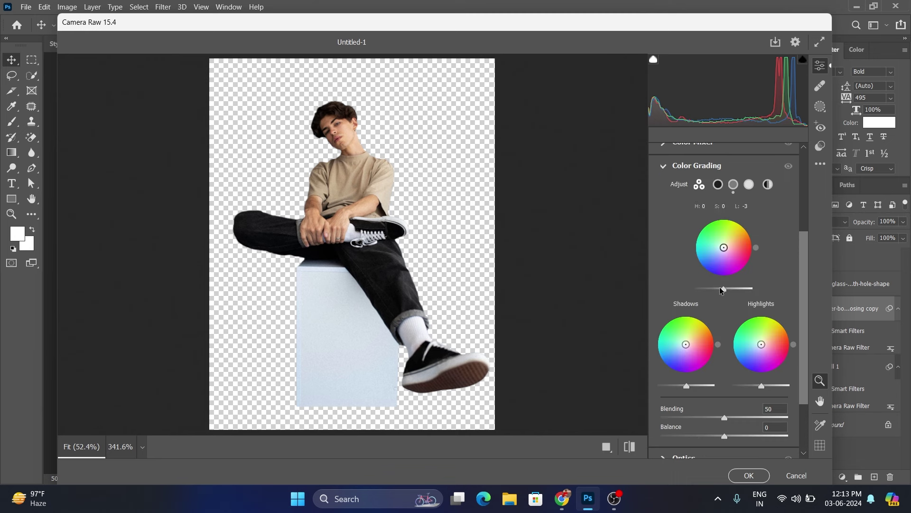
drag(688, 385, 687, 385)
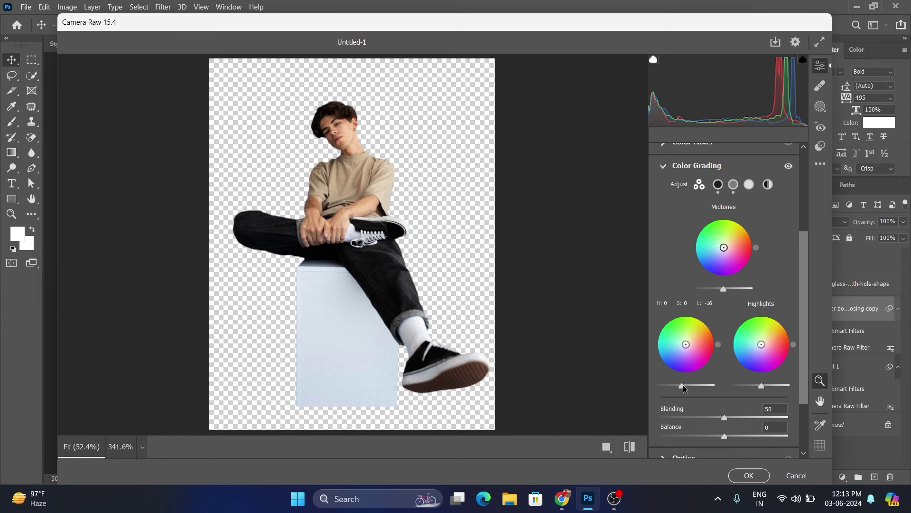
drag(761, 386, 766, 386)
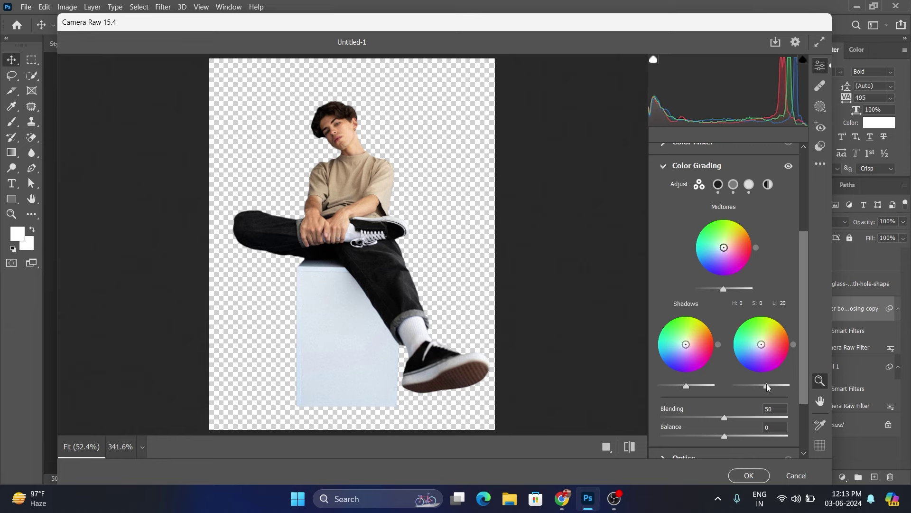
click(748, 475)
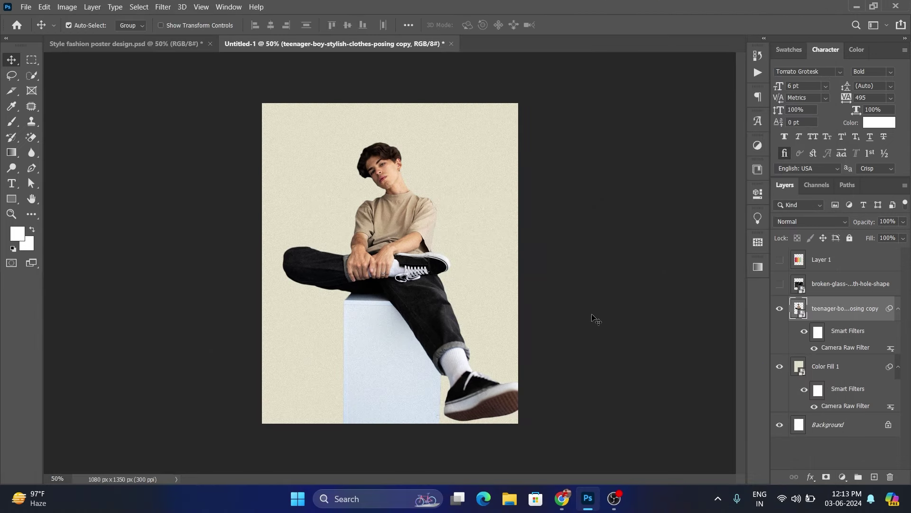
click(898, 311)
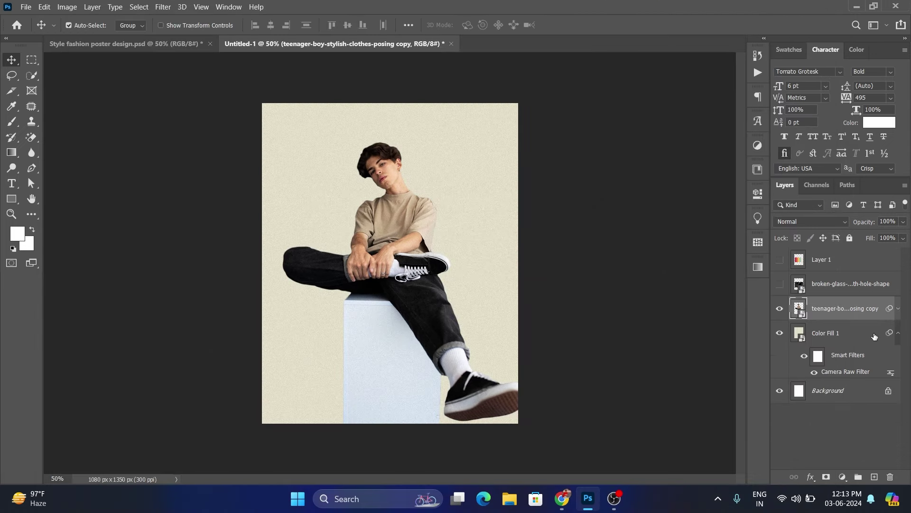
click(899, 333)
click(843, 334)
- Lock Color Fill 1, duplicate the boy photo, and enlarge the copy to about 167% at lower right
click(850, 238)
click(611, 332)
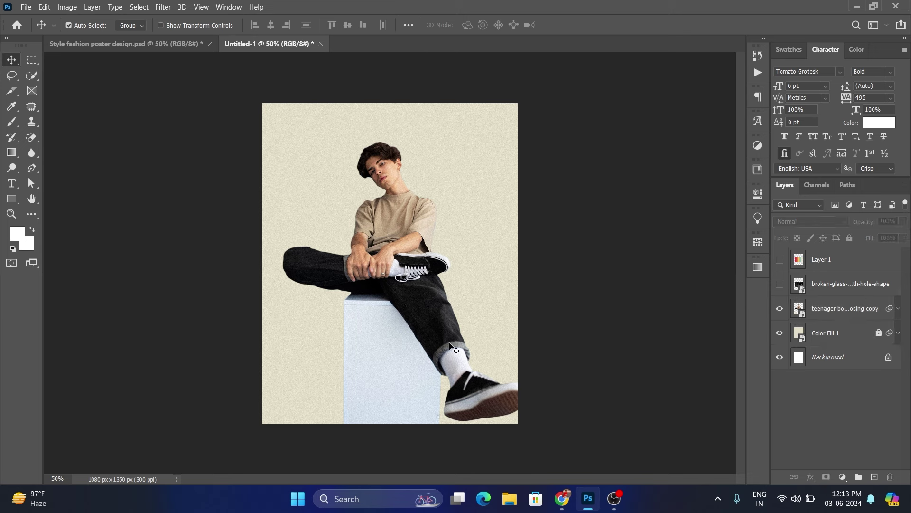
drag(455, 348, 451, 353)
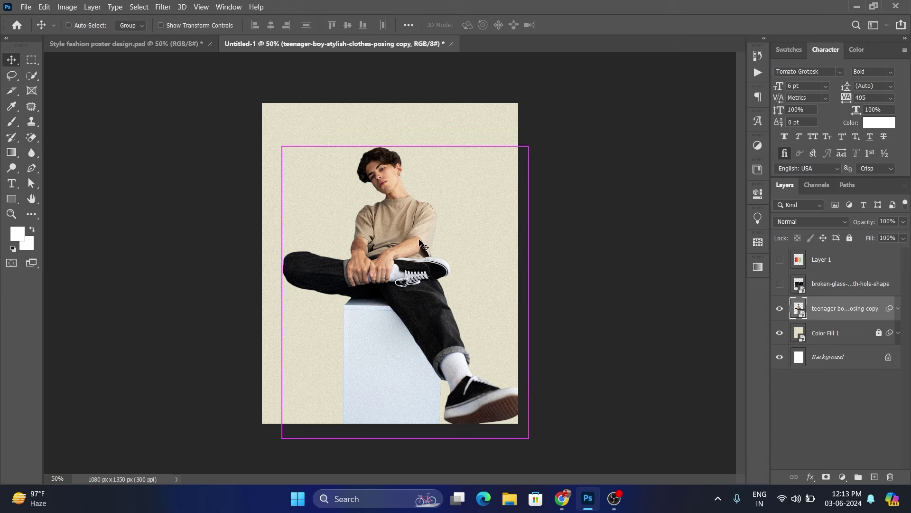
key(ctrl+j)
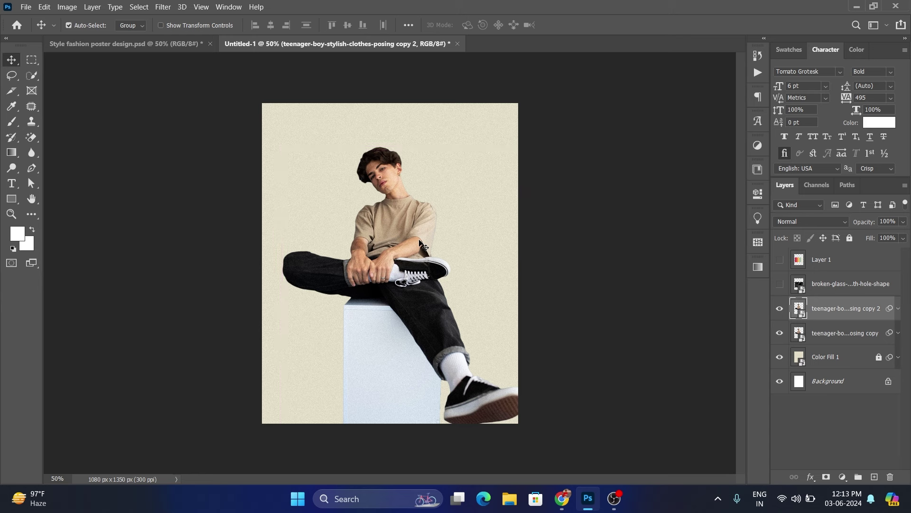
drag(412, 246, 488, 325)
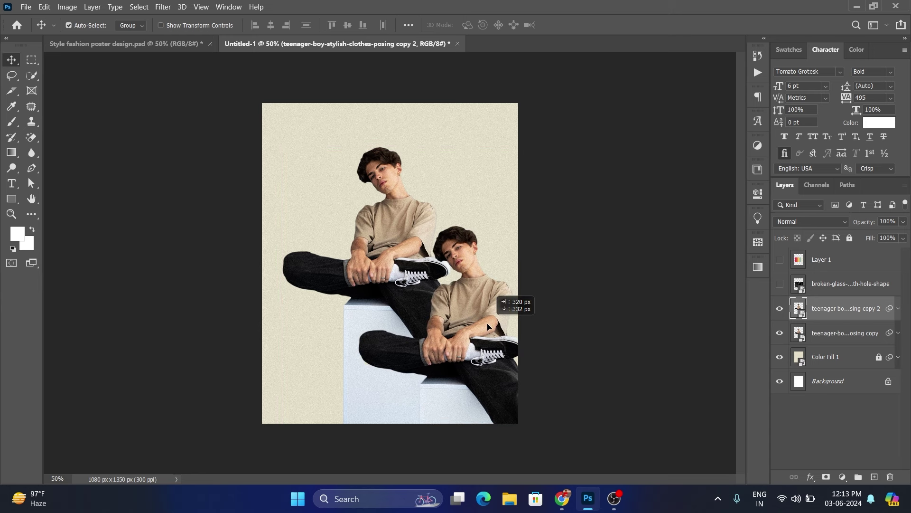
click(593, 320)
click(494, 358)
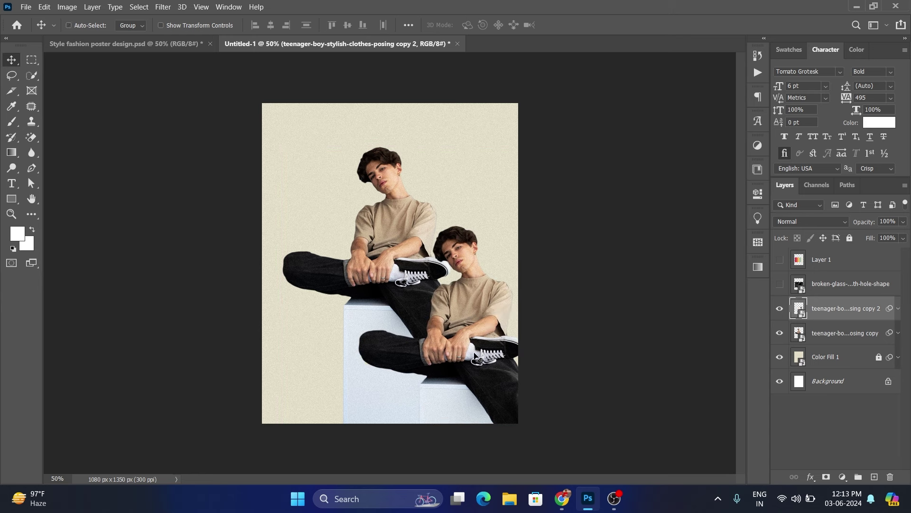
key(ctrl+t)
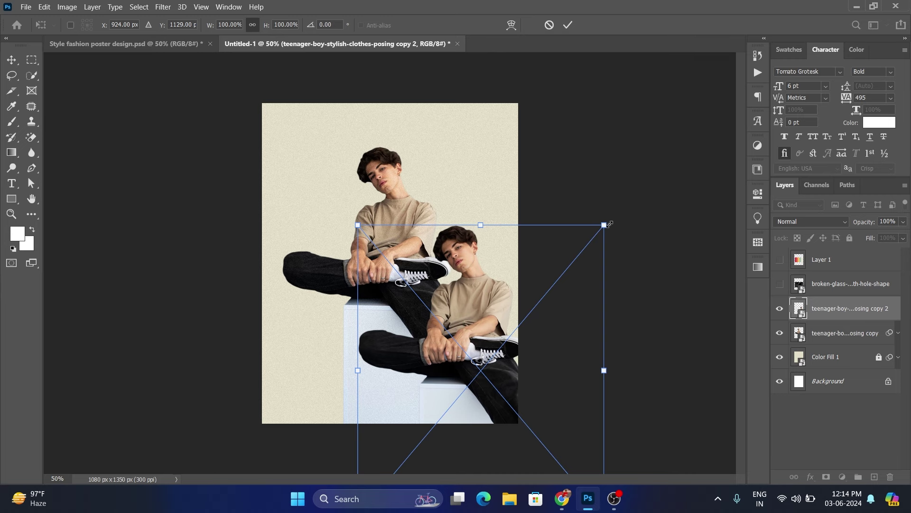
drag(610, 223, 687, 127)
drag(462, 269, 482, 364)
key(Return)
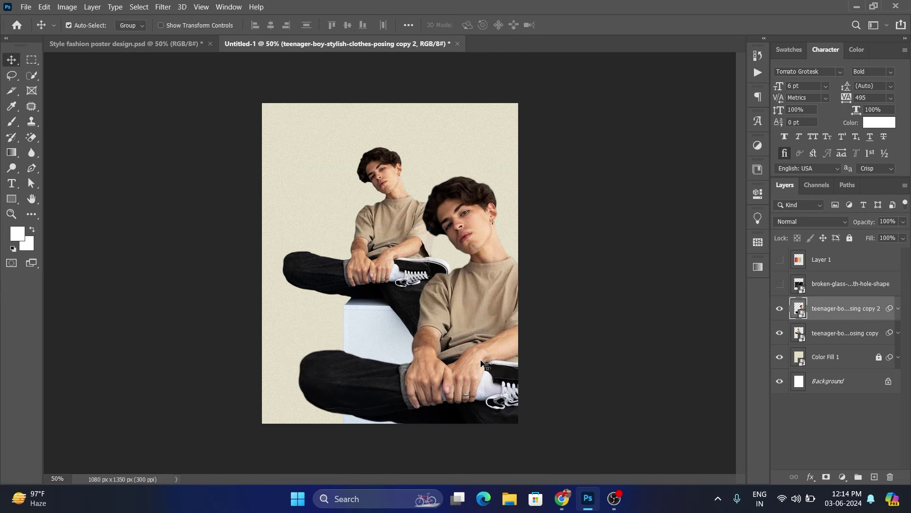
- Flip the boy copy horizontally and settle it at the lower right
key(ctrl+t)
right_click(481, 361)
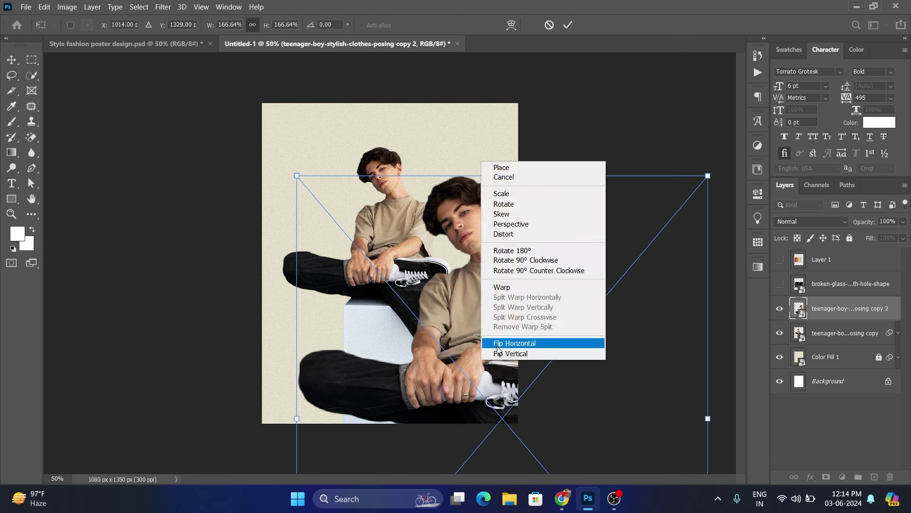
click(498, 342)
mouse_move(514, 339)
mouse_down()
mouse_move(414, 351)
mouse_move(485, 328)
mouse_up()
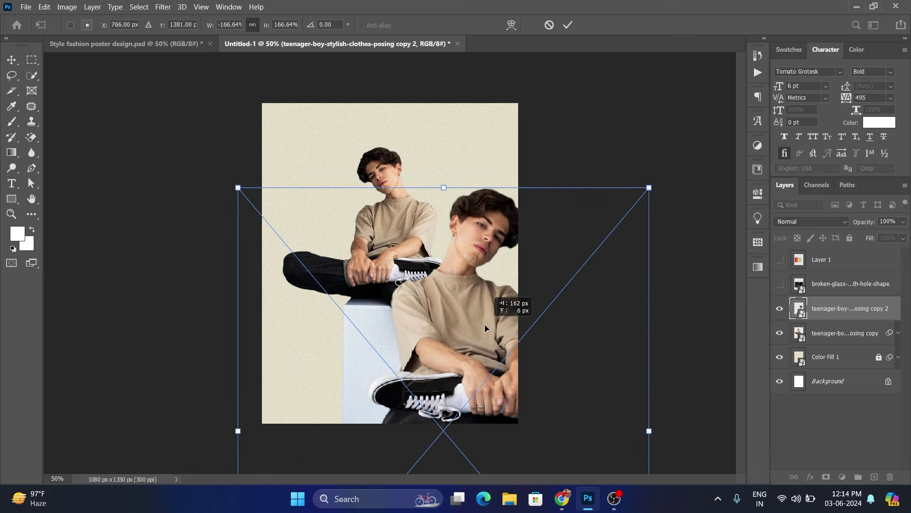
drag(649, 187, 633, 204)
drag(561, 301, 557, 308)
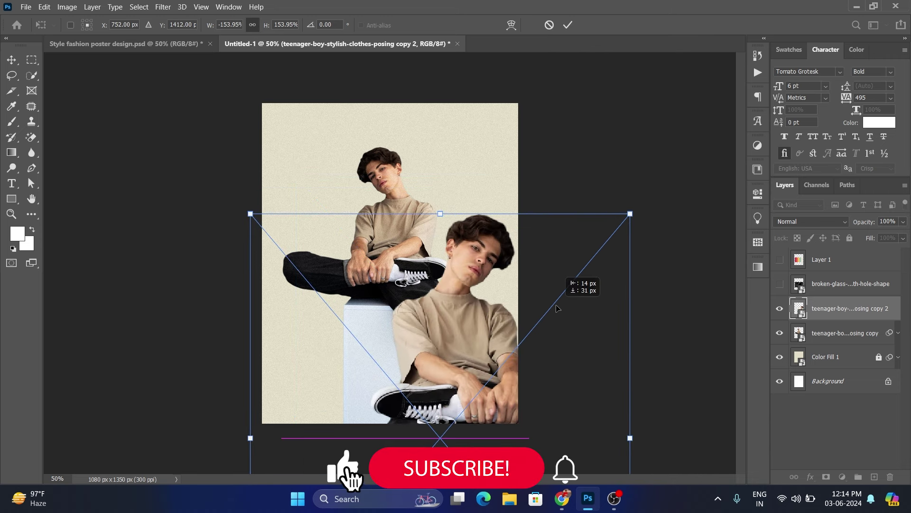
key(Return)
- Enlarge the original boy photo slightly and nudge both figures into alignment
click(436, 150)
key(ctrl+t)
drag(405, 146, 412, 130)
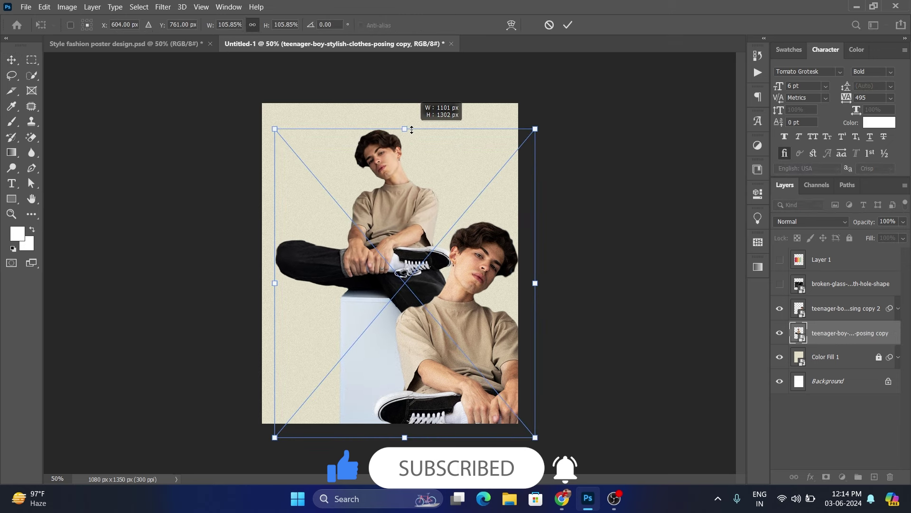
click(567, 25)
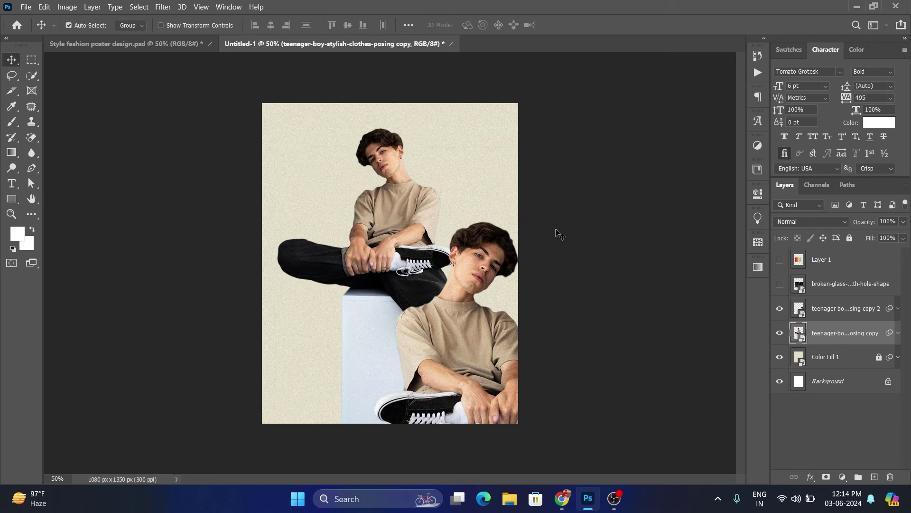
key(shift+Right)
key(alt+bracketright)
key(shift+Left)
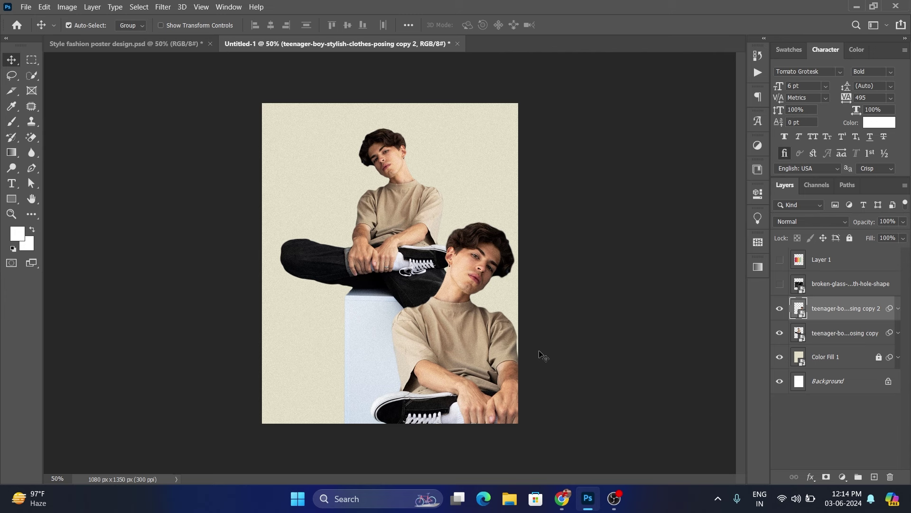
key(shift+Right)
key(shift+Right)
key(shift+Right)
key(shift+Right)
key(shift+Right)
key(shift+Right)
key(shift+Up)
key(shift+Up)
key(shift+Up)
key(shift+Up)
key(shift+Up)
key(shift+Left)
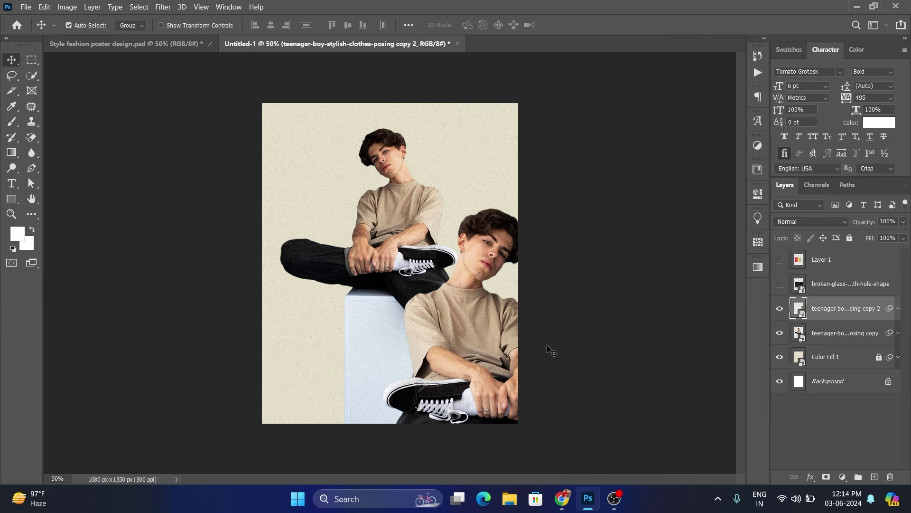
key(shift+Up)
click(569, 280)
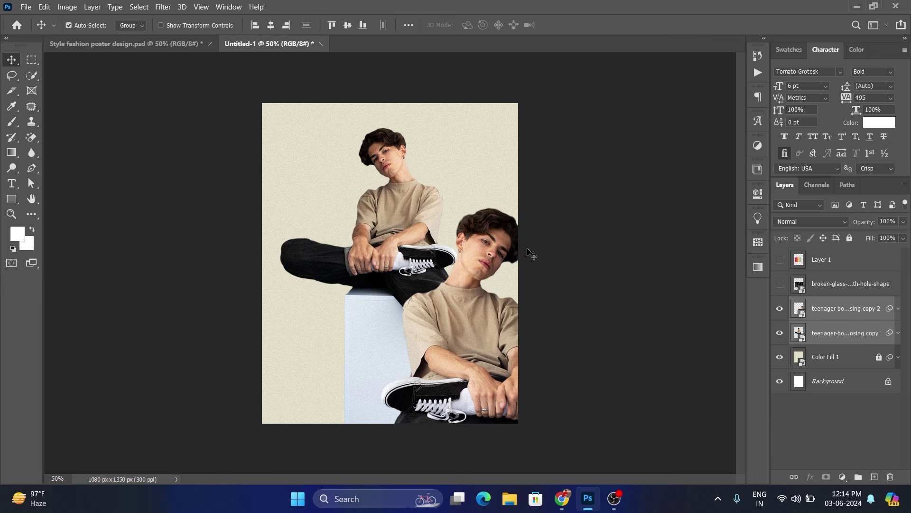
- Show the colour-bar palette and move it along the poster's top edge
click(780, 259)
drag(423, 265, 457, 146)
click(611, 307)
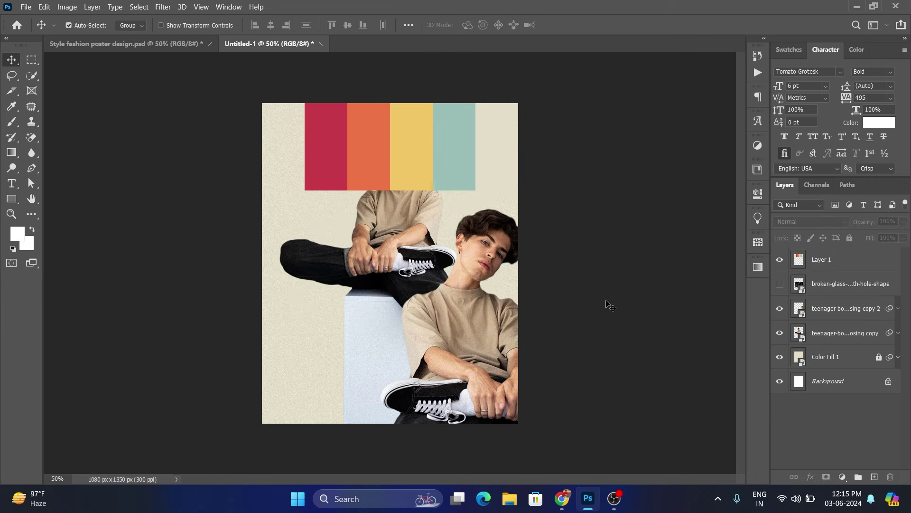
- Add a Gradient Overlay layer style to the mirrored boy copy
click(489, 245)
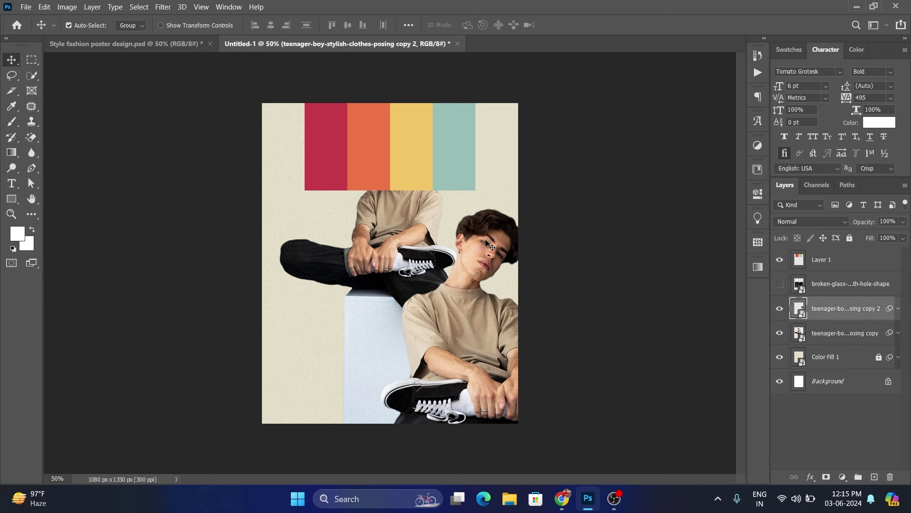
click(816, 472)
click(806, 434)
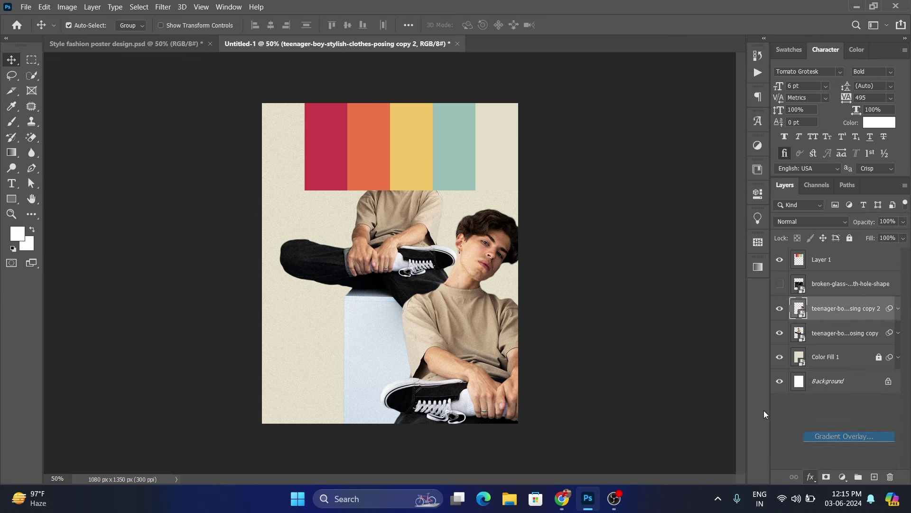
drag(396, 194, 725, 141)
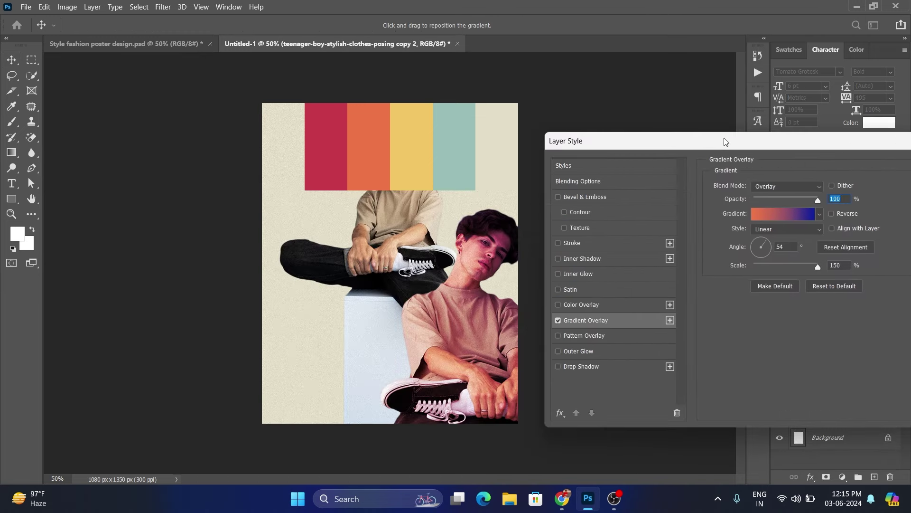
click(770, 213)
click(862, 123)
- Compare Normal, Multiply, Screen and Lighten blend modes, settling on Lighten, then edit the gradient
click(787, 187)
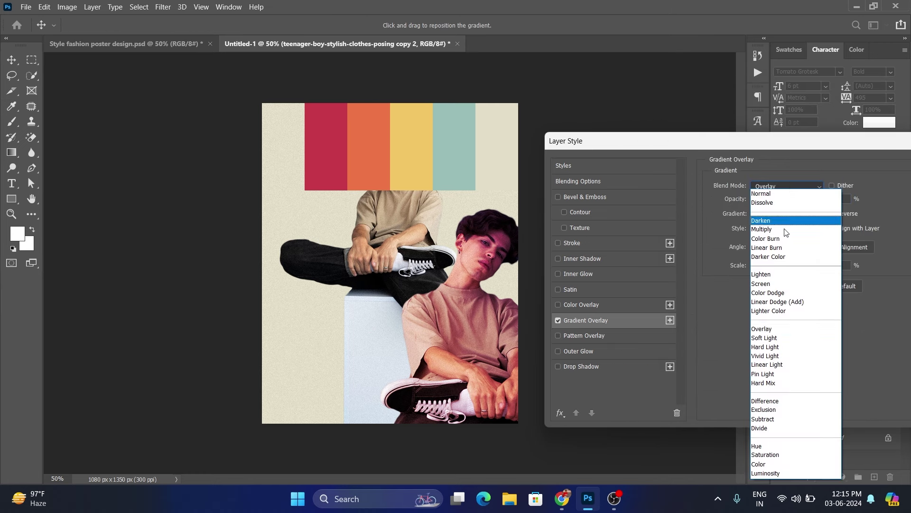
click(796, 194)
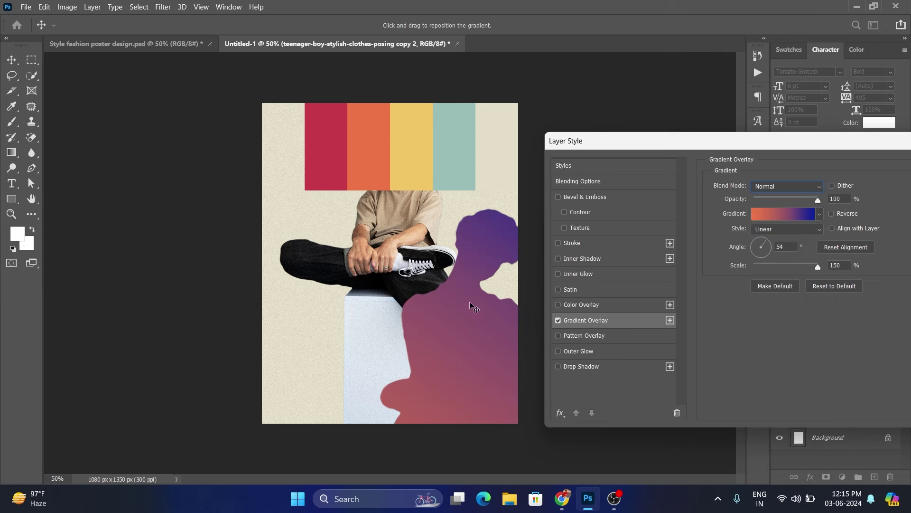
click(777, 190)
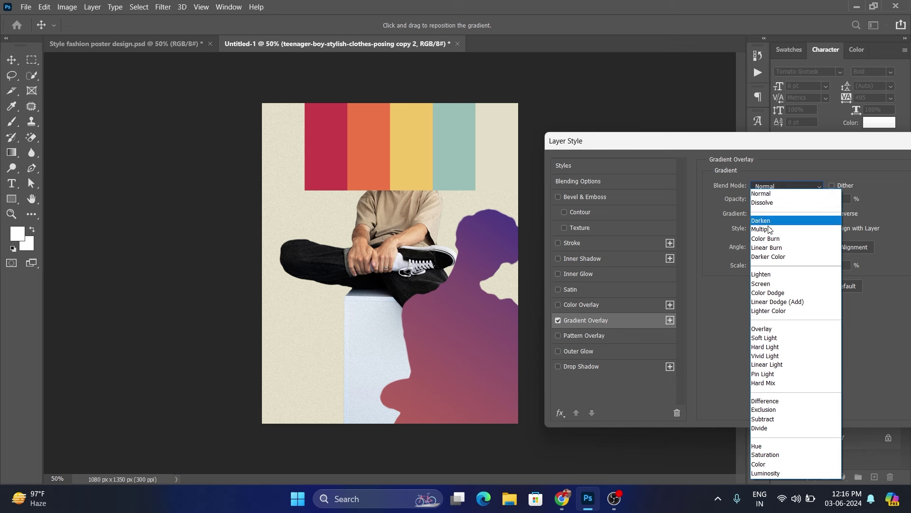
click(768, 230)
click(779, 193)
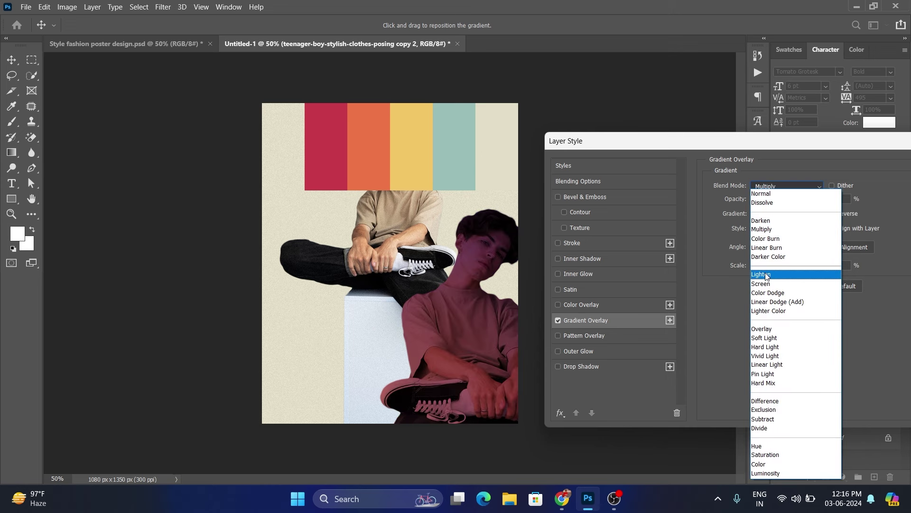
click(765, 274)
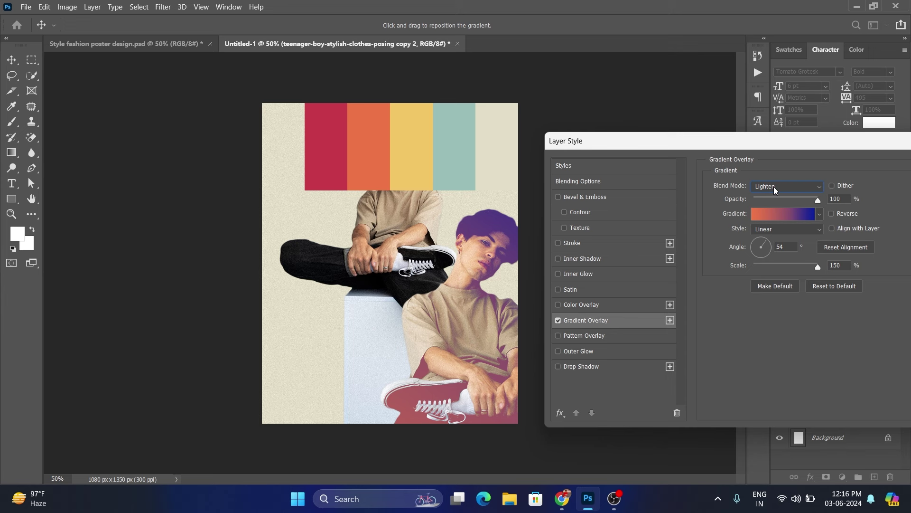
click(774, 187)
click(770, 284)
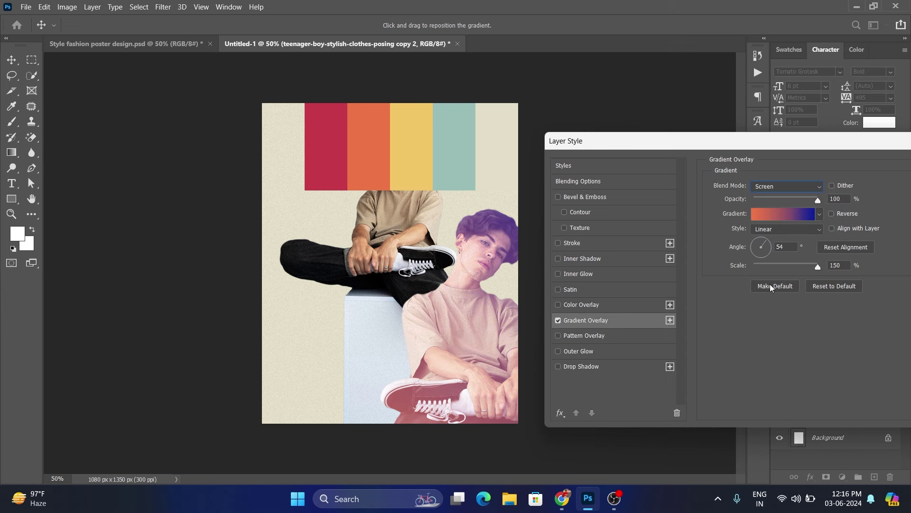
click(774, 186)
click(761, 274)
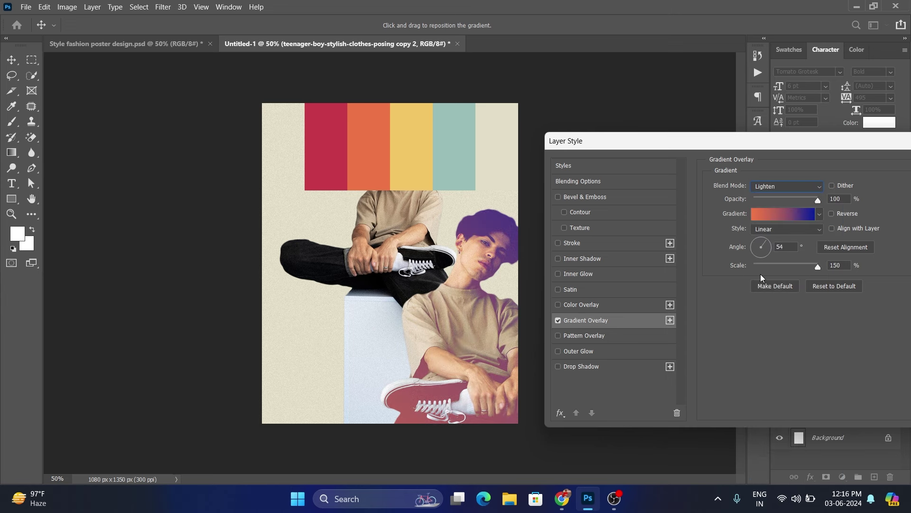
click(803, 215)
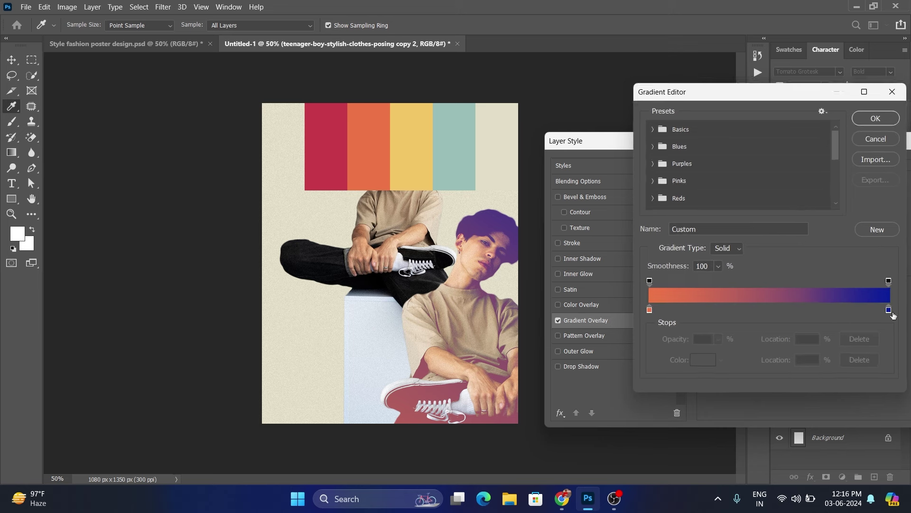
- Try palette colours for the gradient's right stop, then cancel to keep the blue
click(889, 311)
click(704, 360)
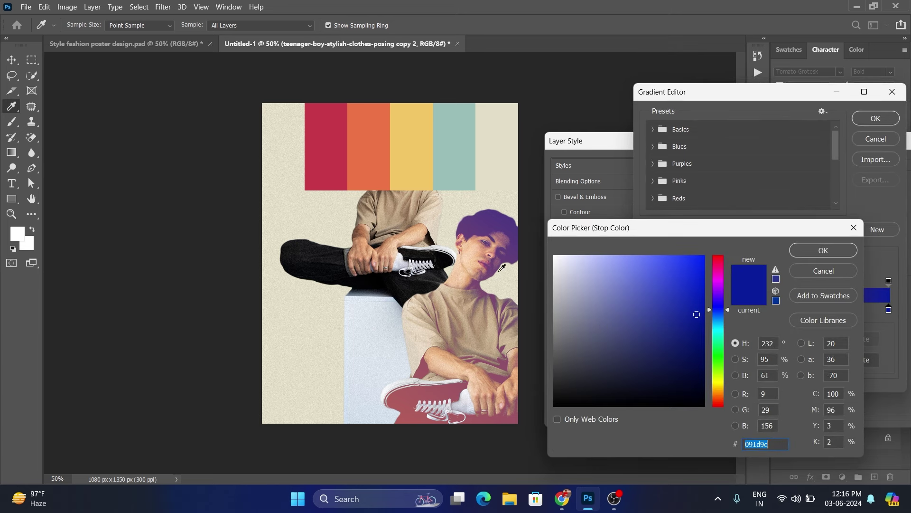
click(324, 159)
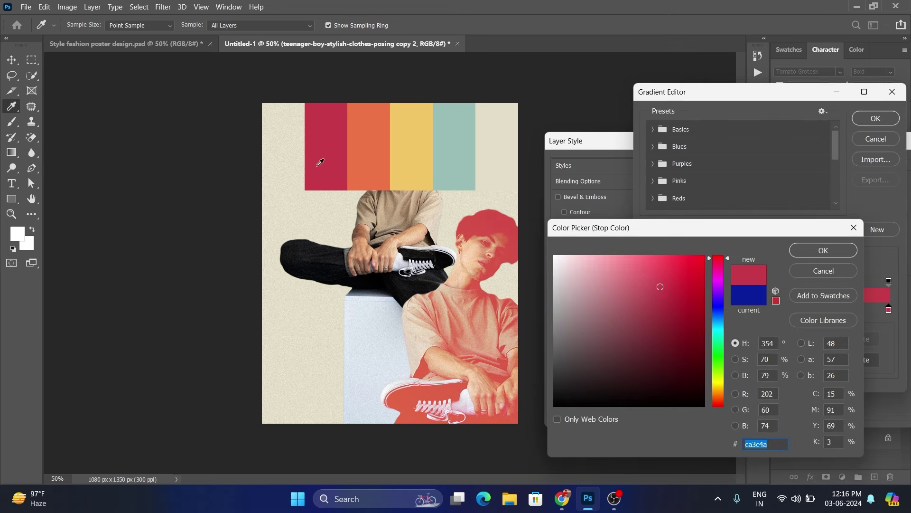
click(382, 156)
click(418, 157)
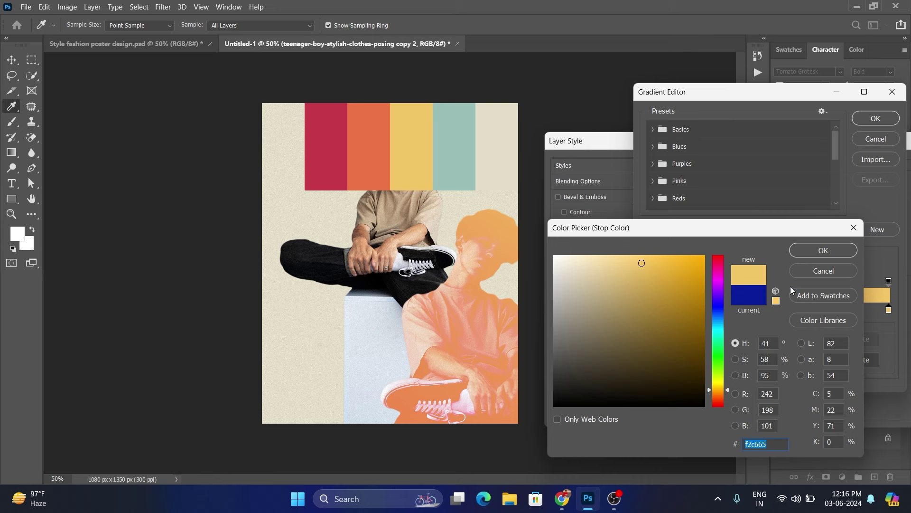
click(822, 272)
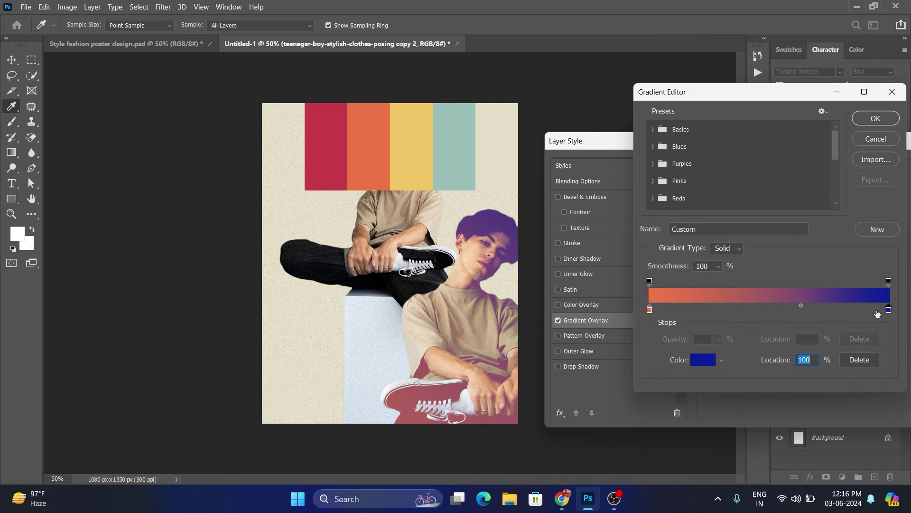
- Set the right gradient stop to blue 162db9 and apply the Gradient Overlay
click(713, 360)
drag(698, 316, 688, 296)
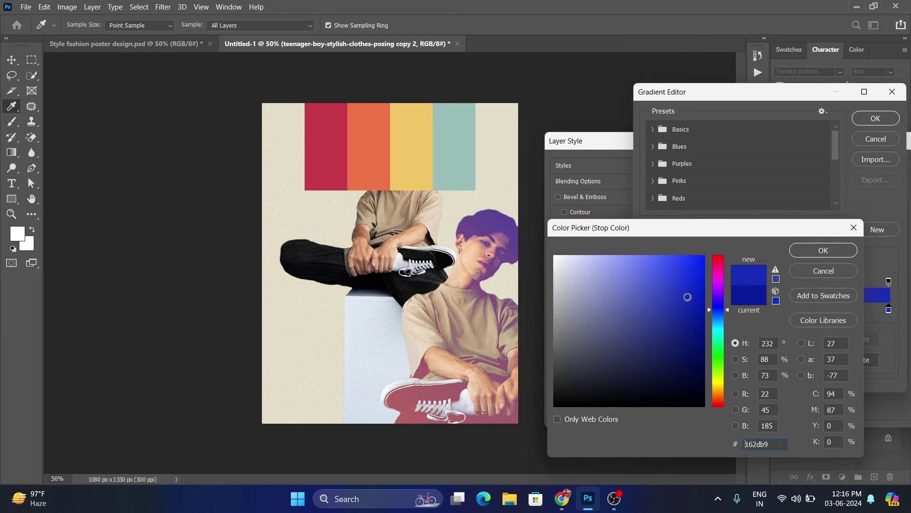
click(840, 254)
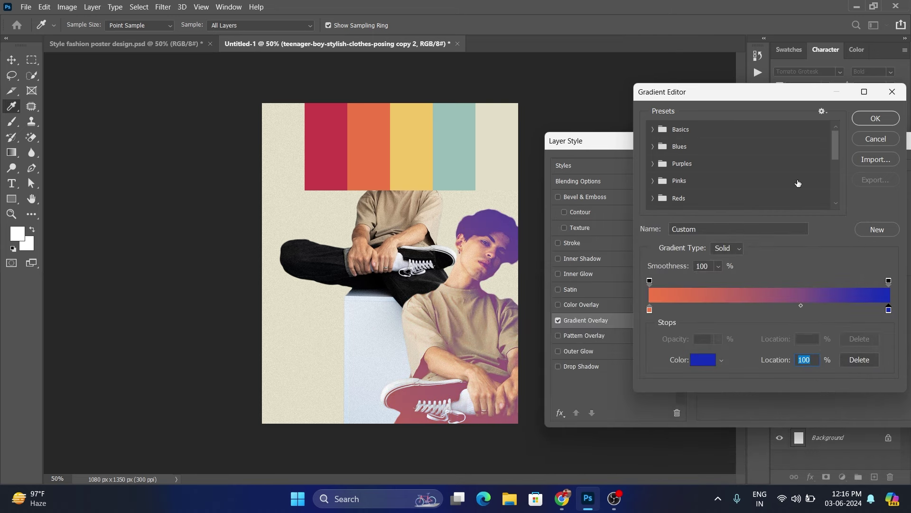
click(876, 119)
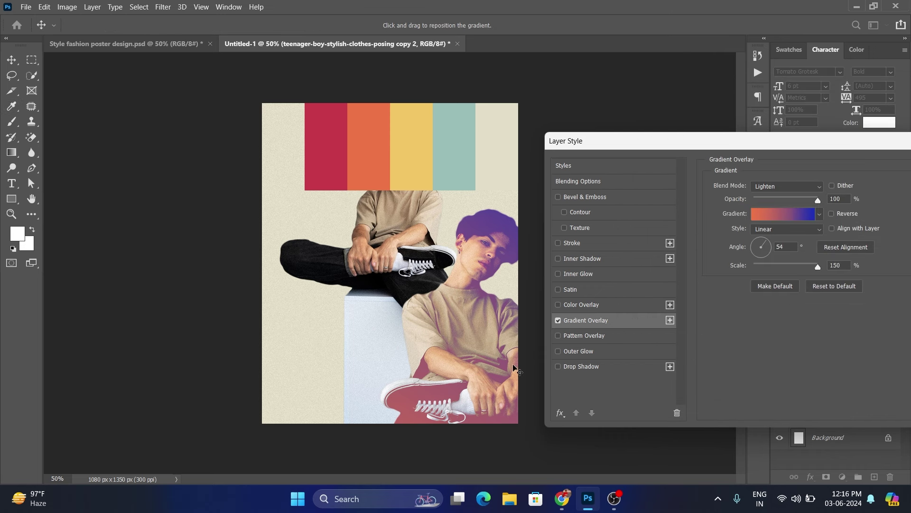
drag(801, 141, 541, 238)
click(733, 266)
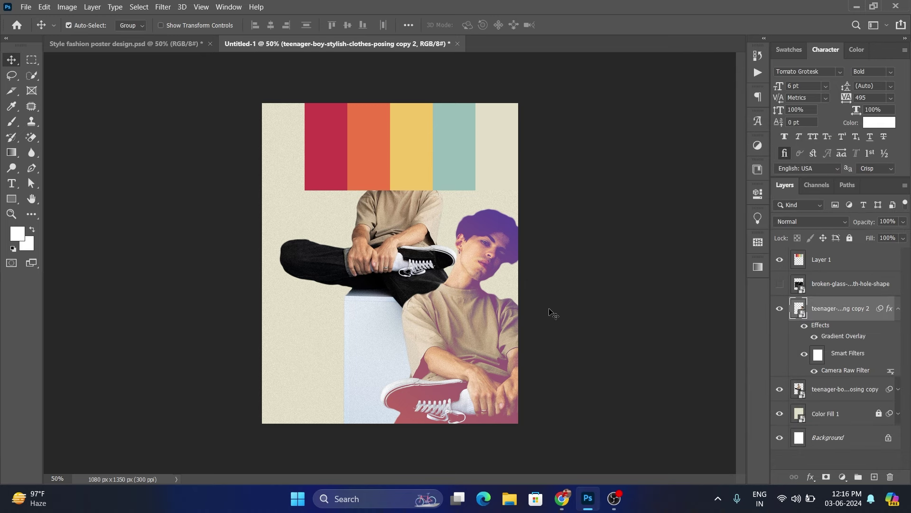
- Hide the colour-bars layer and select the other copy of the boy photo
click(607, 332)
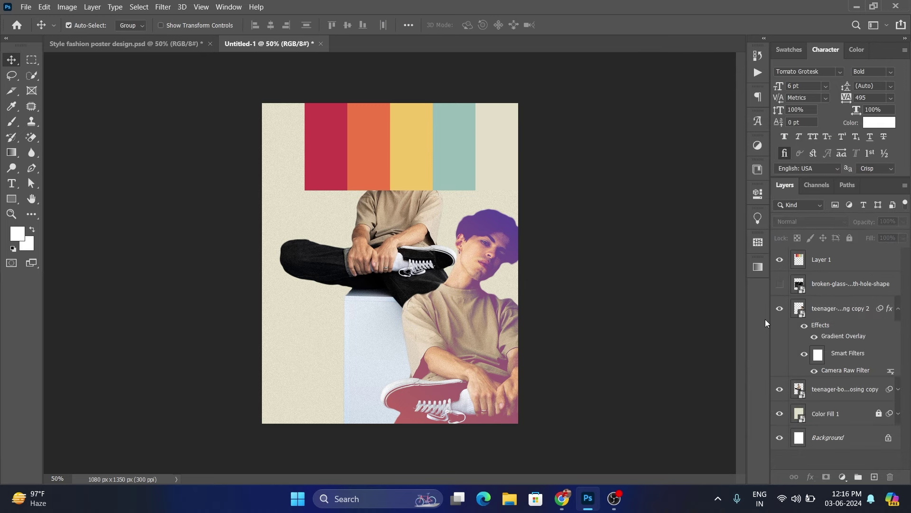
click(898, 308)
click(434, 157)
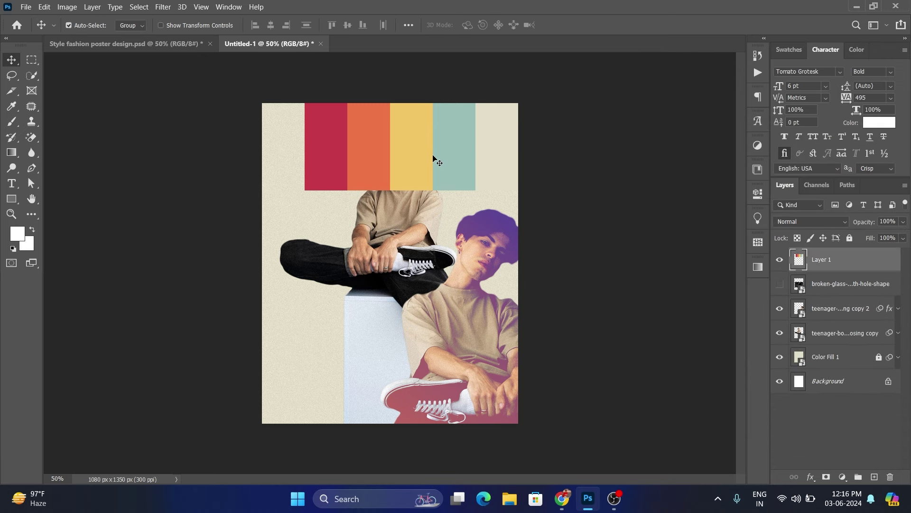
click(780, 260)
click(637, 263)
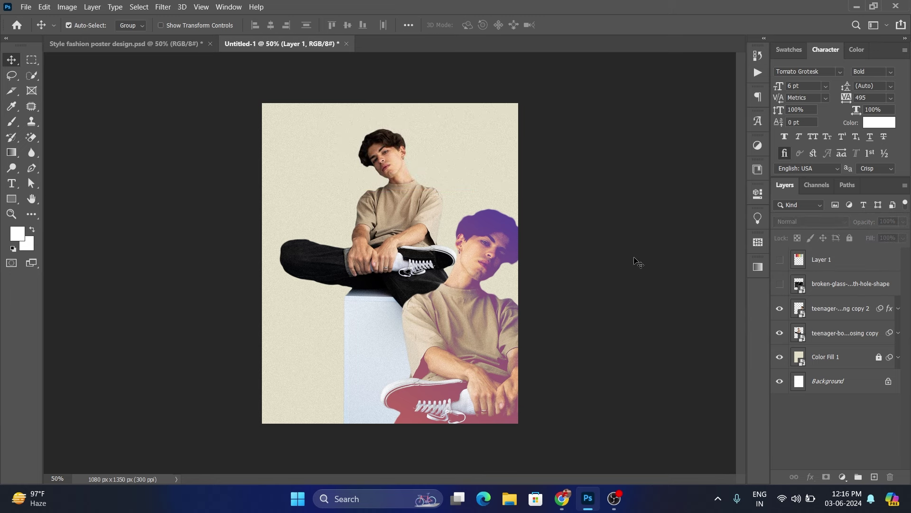
click(389, 162)
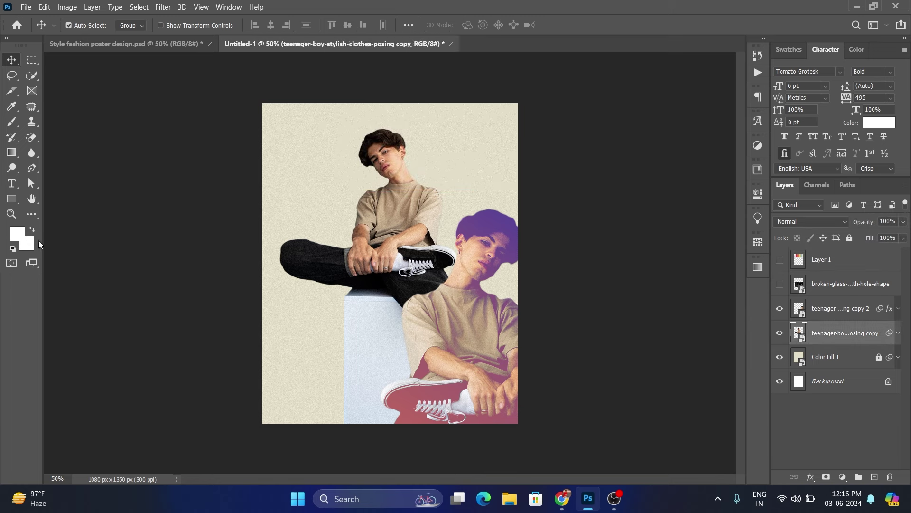
- Set the Curvature Pen to Shape mode with orange fill and no outline
click(37, 171)
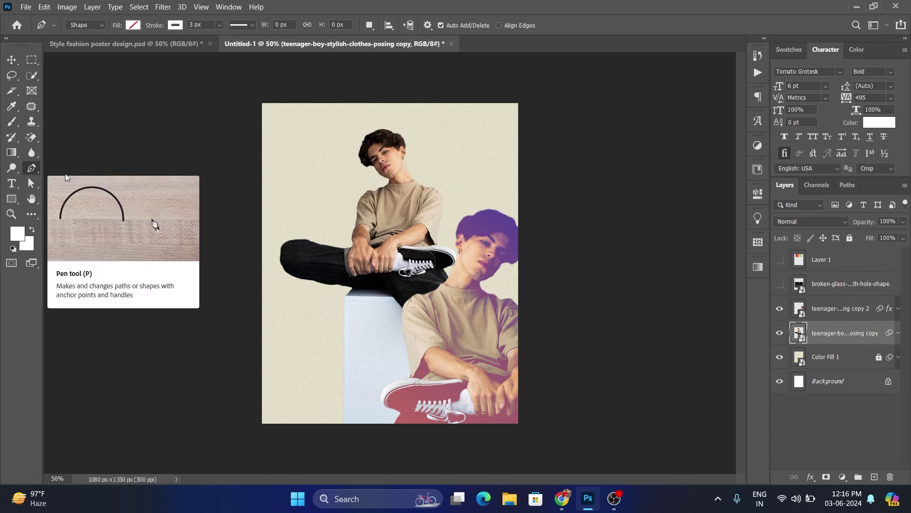
right_click(32, 168)
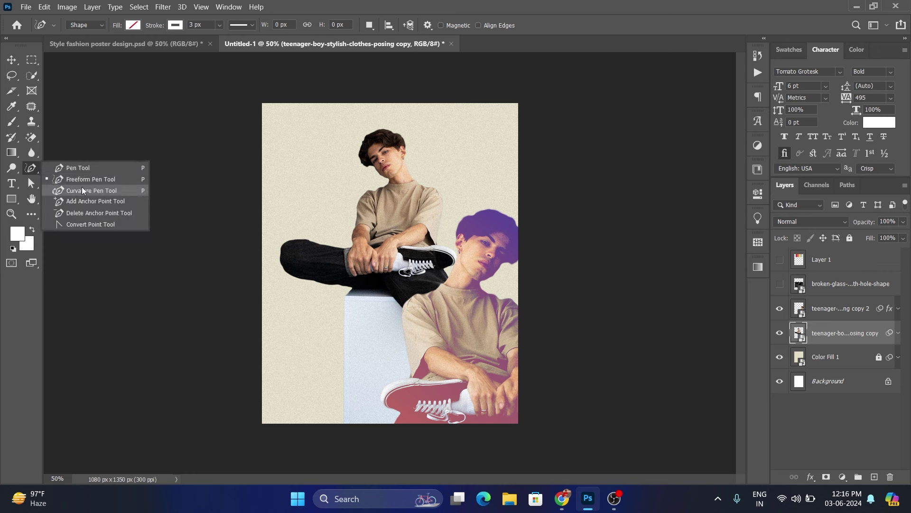
click(101, 191)
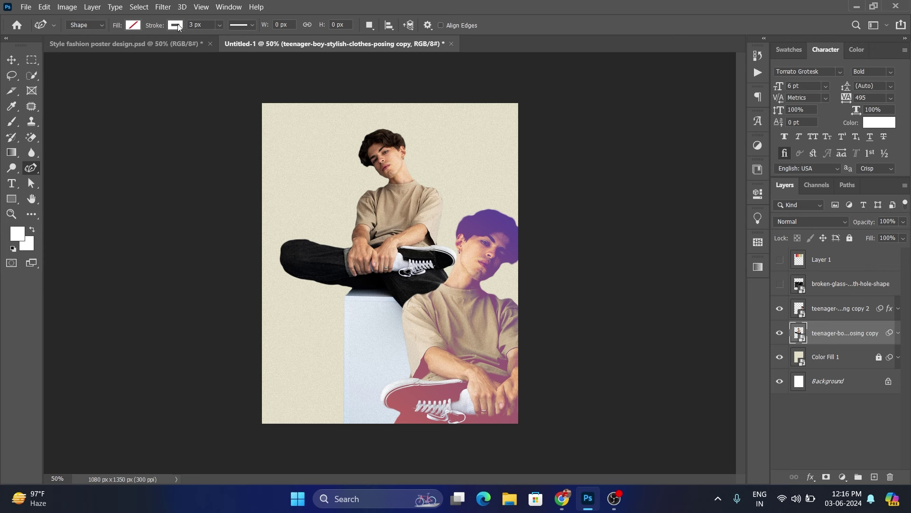
click(133, 25)
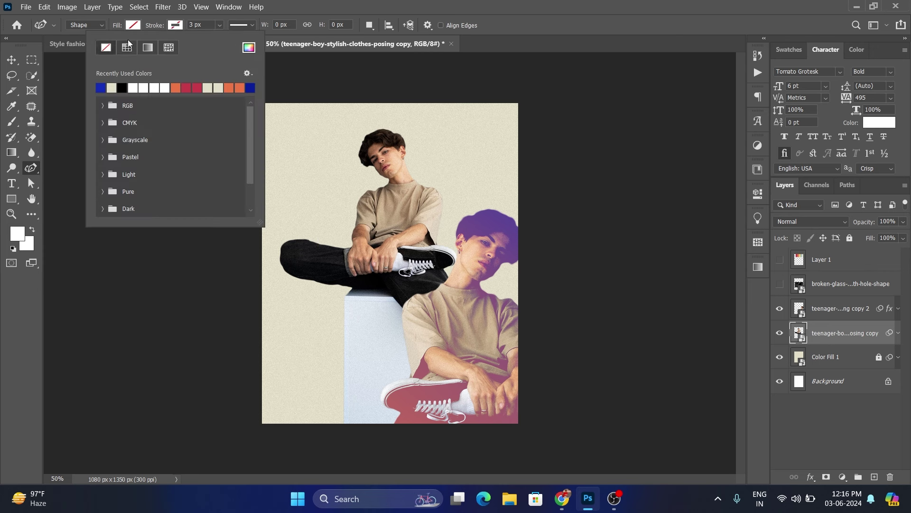
click(178, 87)
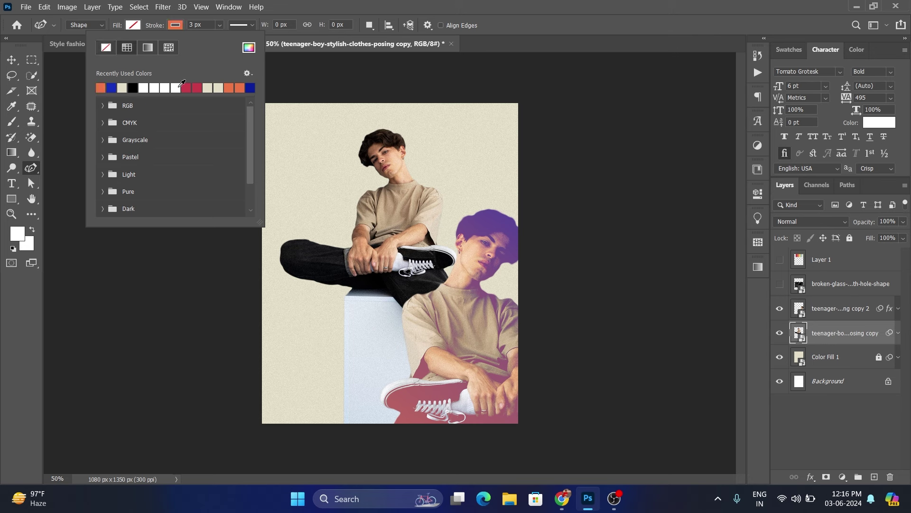
click(116, 48)
click(134, 26)
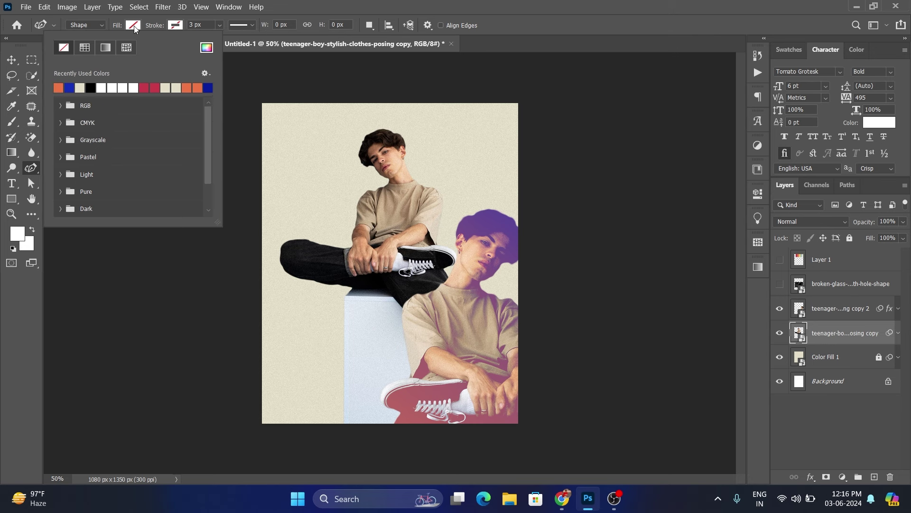
click(59, 88)
click(133, 30)
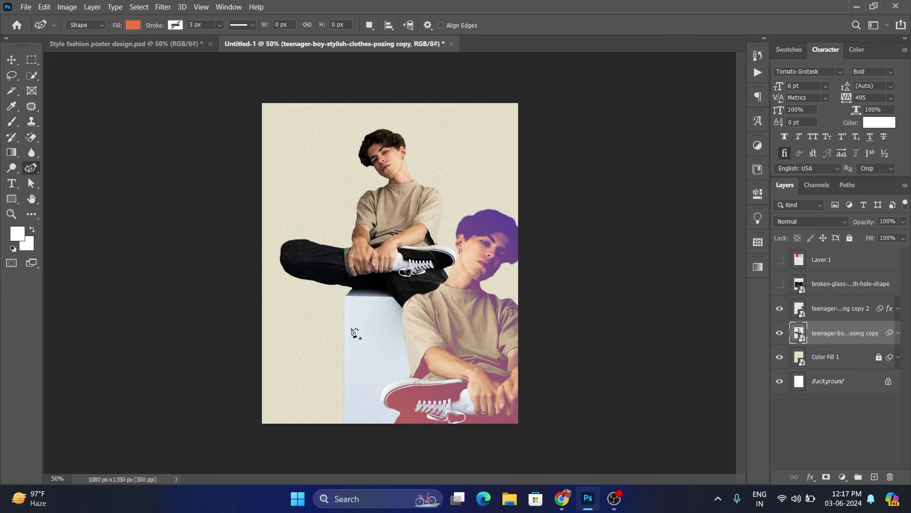
- Trace an orange shape around the seated boy's knee, leg and head, placing it beneath his photo
click(343, 304)
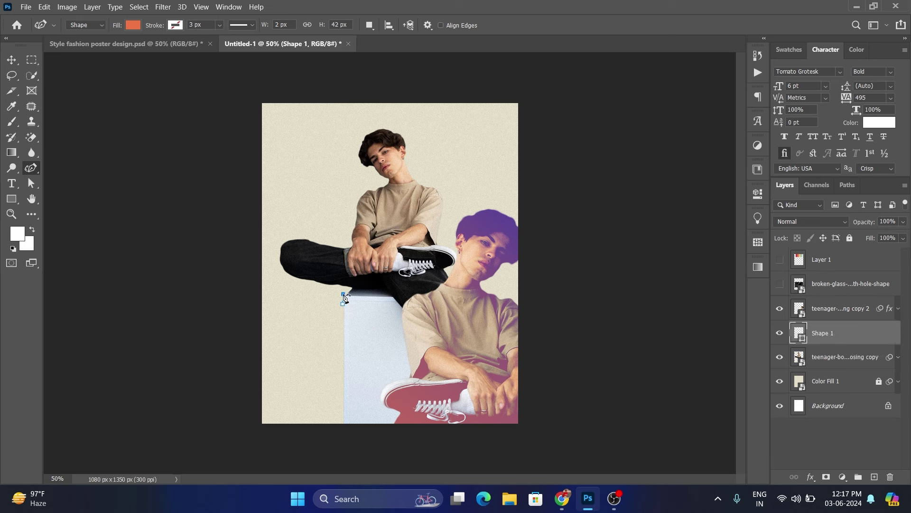
click(350, 287)
mouse_move(331, 290)
mouse_down()
mouse_move(316, 239)
mouse_move(352, 232)
mouse_move(383, 186)
mouse_move(371, 174)
mouse_up()
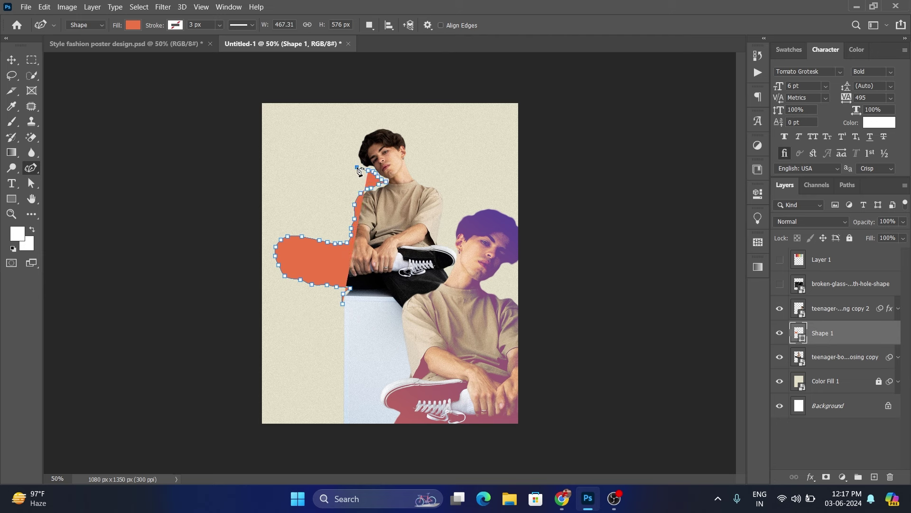
mouse_move(370, 173)
mouse_down()
mouse_move(358, 151)
mouse_move(368, 166)
mouse_up()
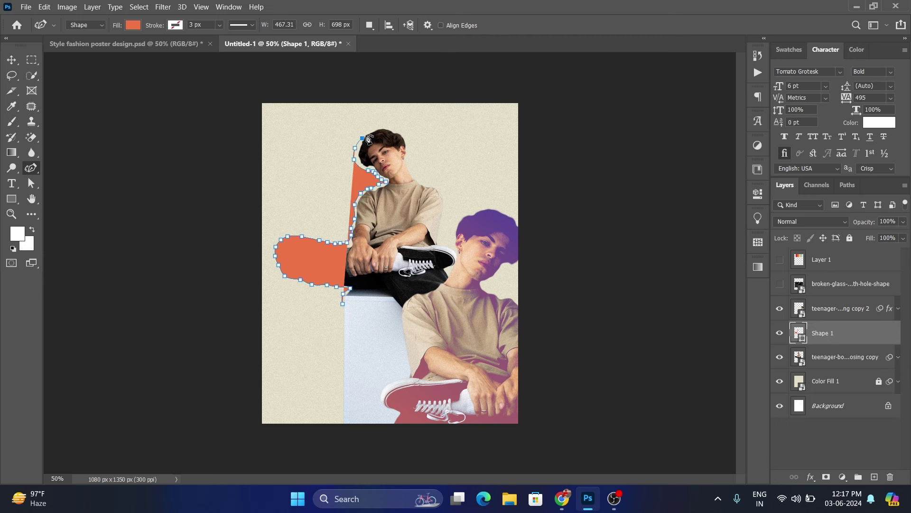
key(ctrl+z)
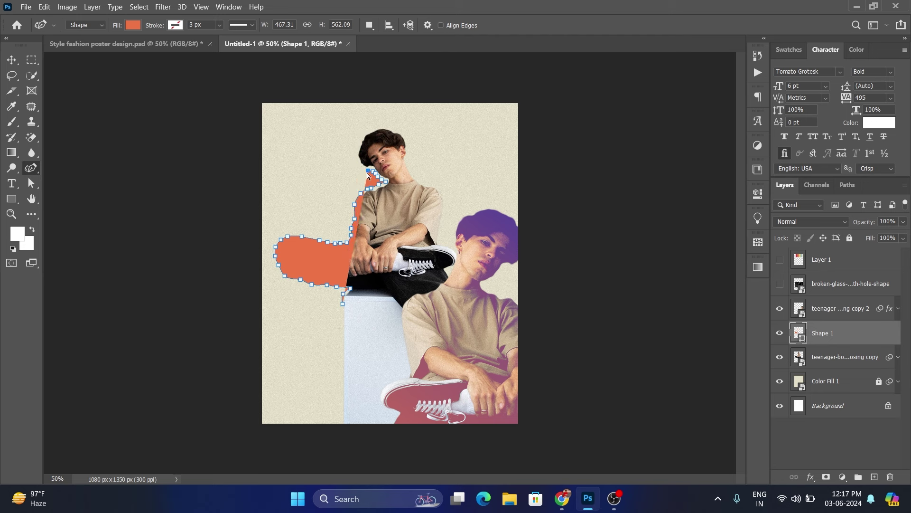
mouse_move(368, 170)
mouse_down()
mouse_move(357, 157)
mouse_move(410, 146)
mouse_move(448, 234)
mouse_move(450, 274)
mouse_move(347, 310)
mouse_up()
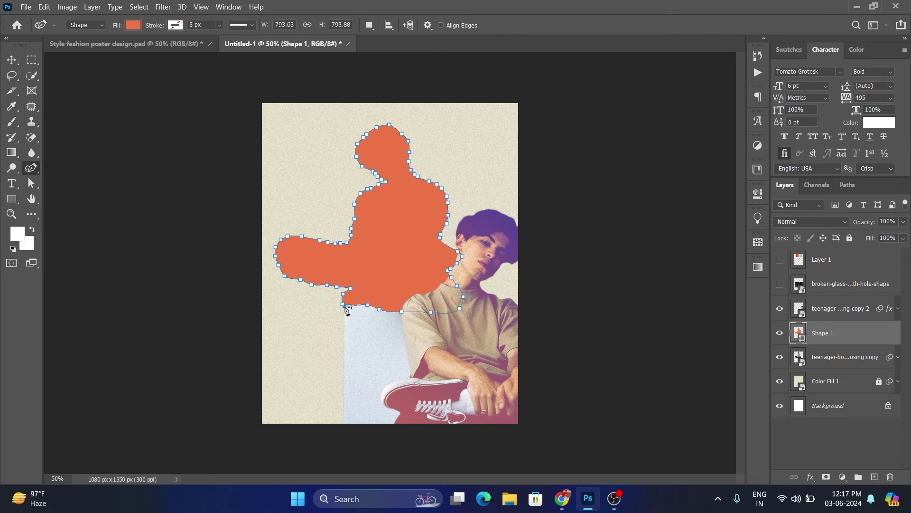
key(v)
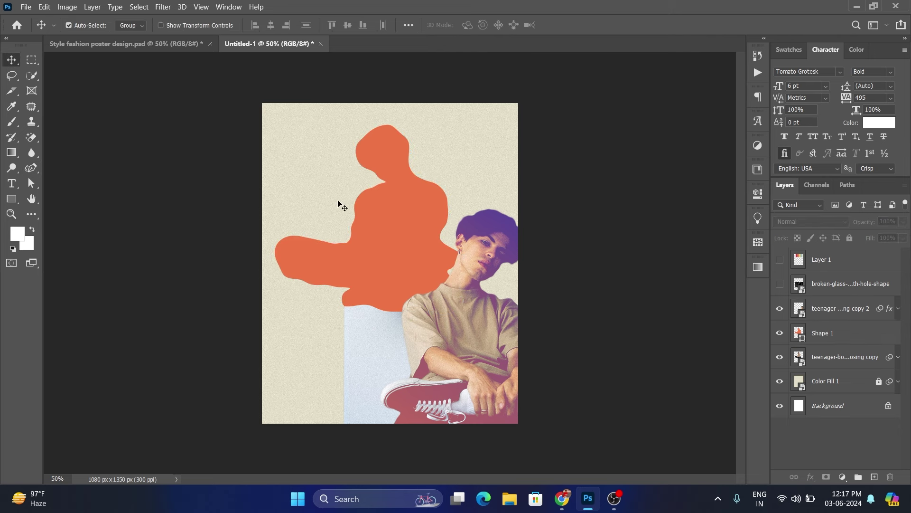
drag(829, 340, 829, 369)
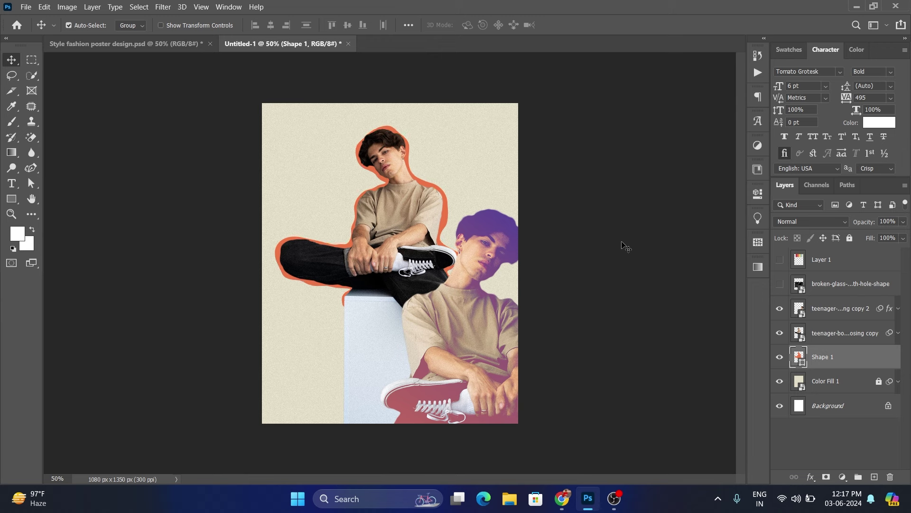
- Toggle Shape 1 to compare, nudge it down, and check the Chrome retro palette reference
click(625, 248)
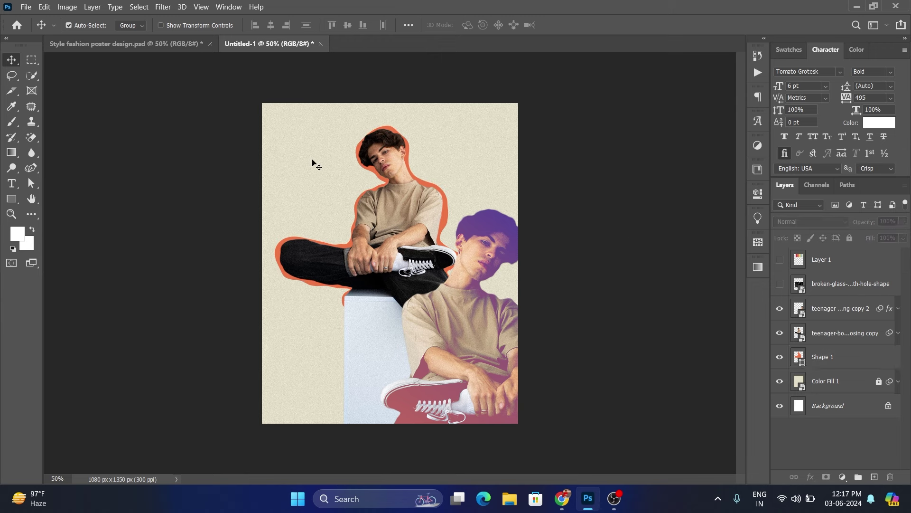
click(780, 357)
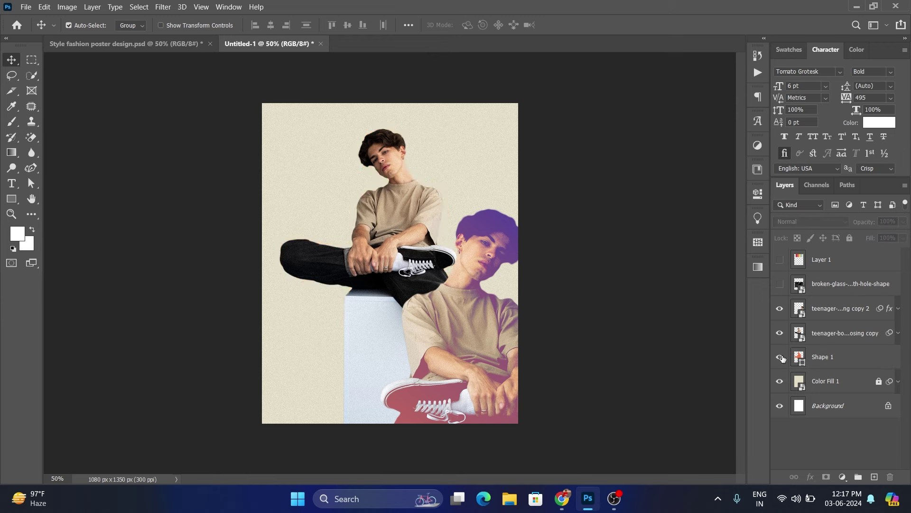
click(780, 357)
click(489, 196)
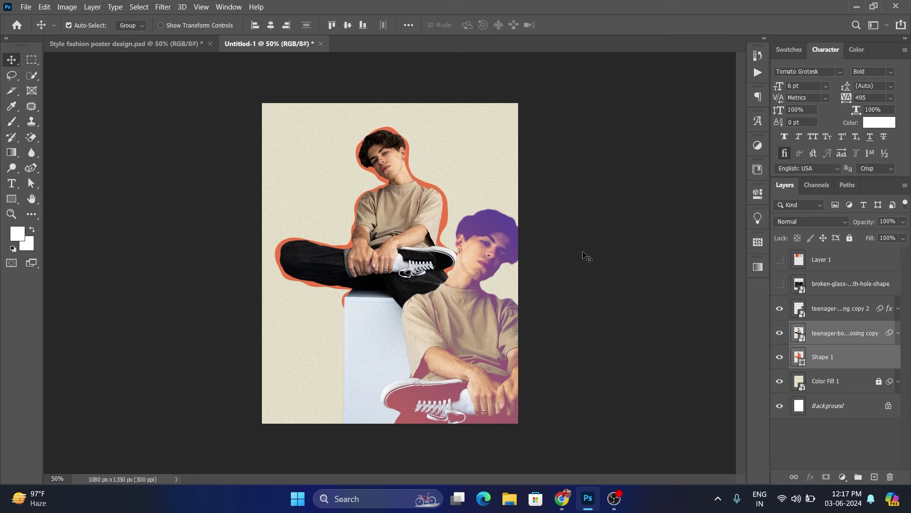
key(shift+Down)
key(shift+Down)
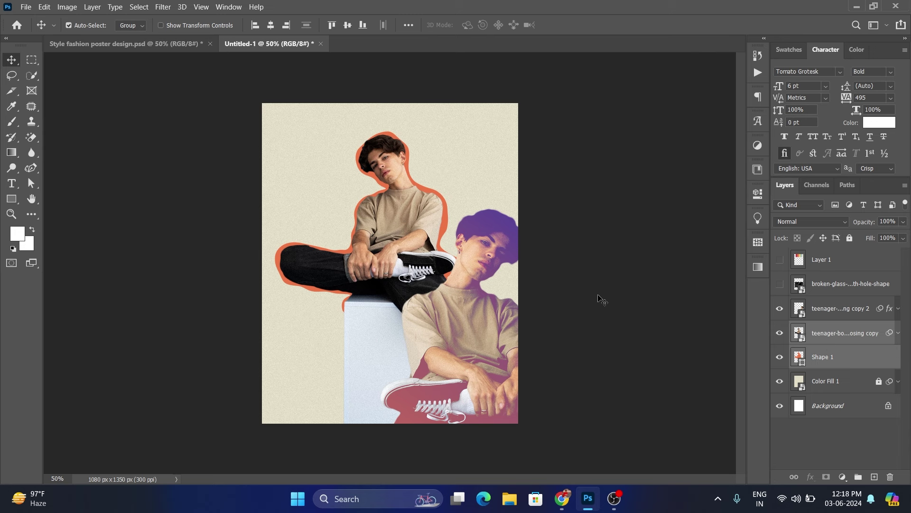
click(599, 298)
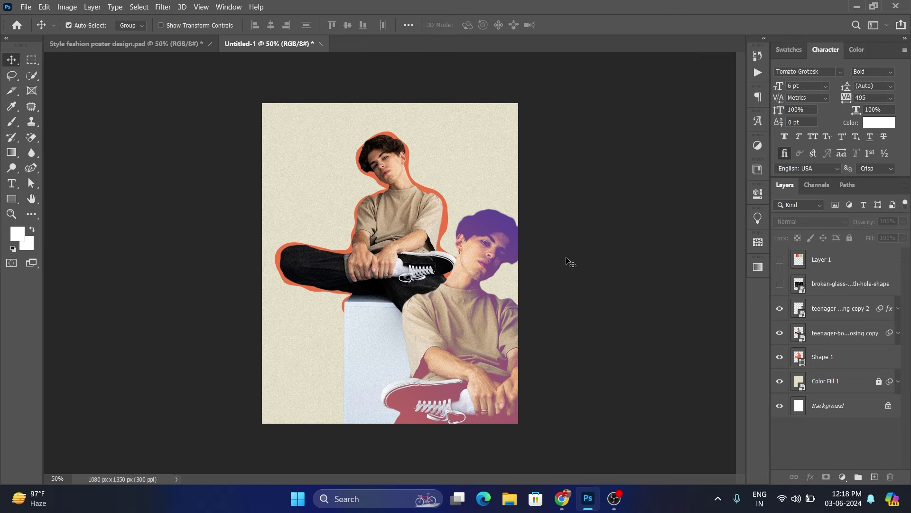
click(563, 498)
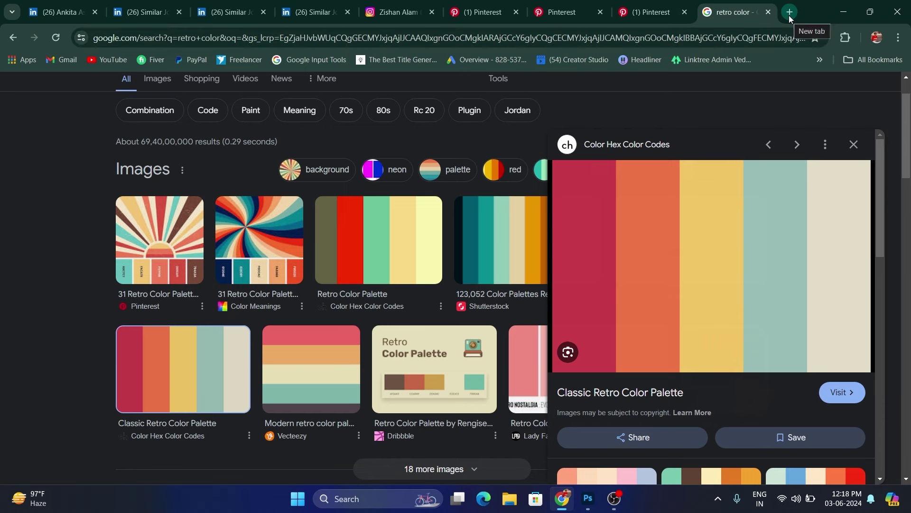
click(844, 12)
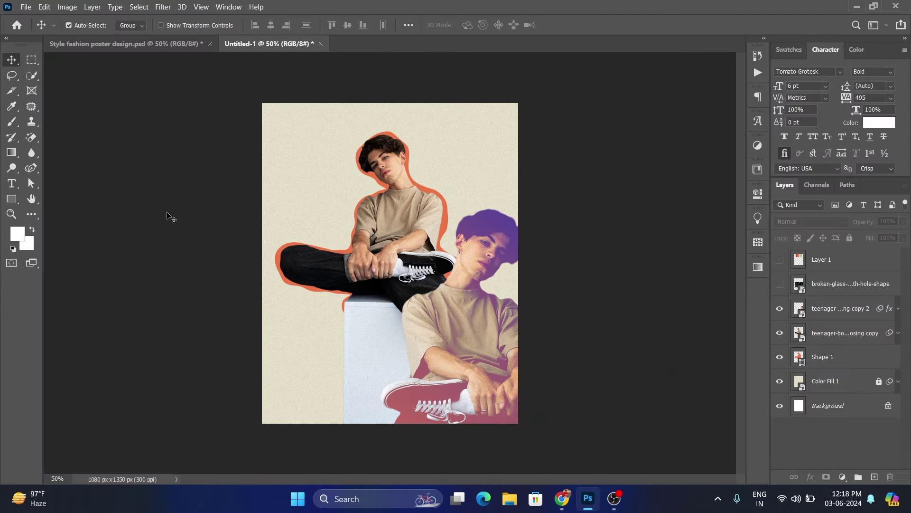
- Paste the tagline into a black (000000) Crake Test text box at the poster's upper left
click(18, 185)
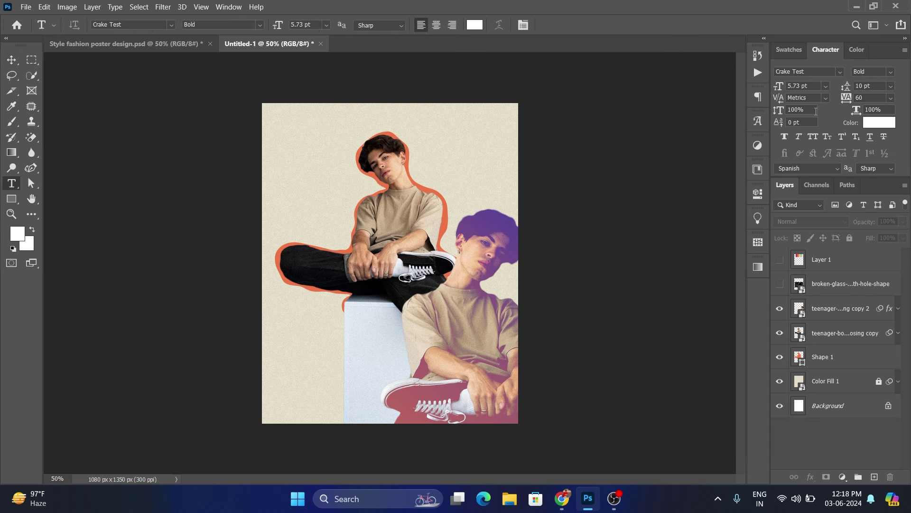
click(841, 71)
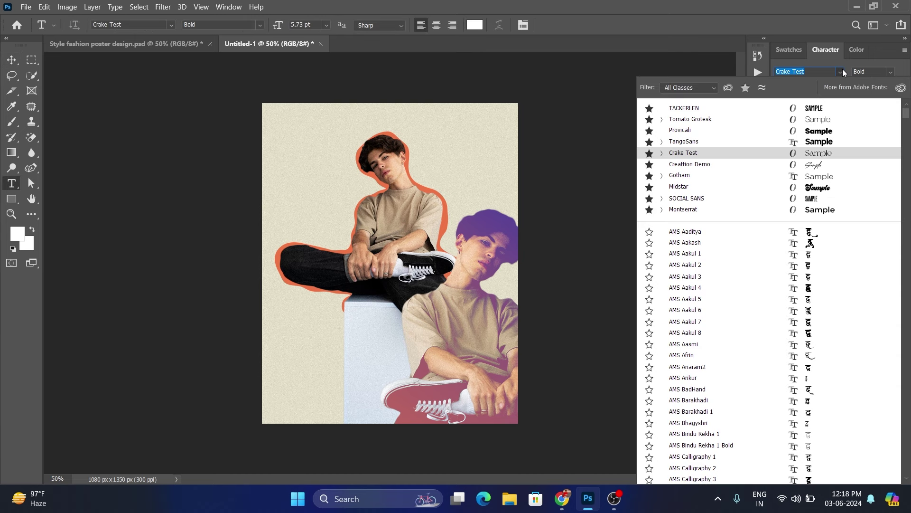
click(717, 155)
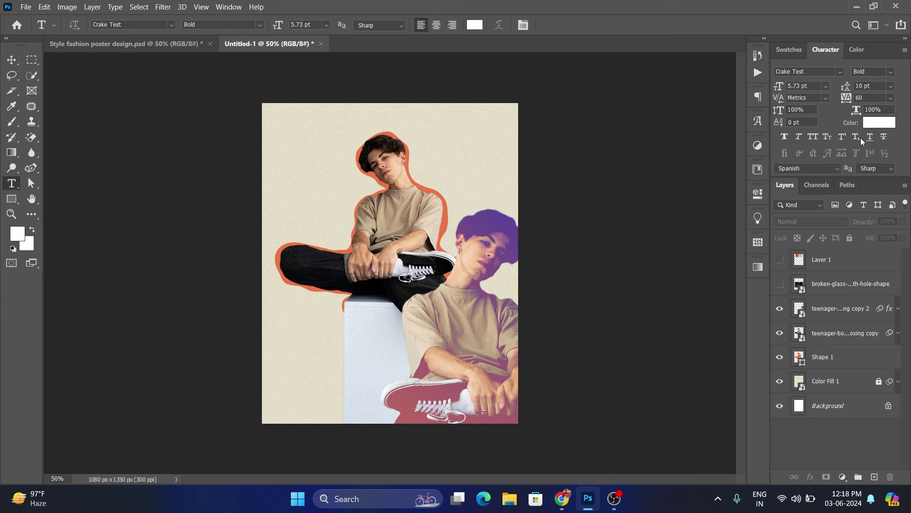
click(879, 122)
text(000000)
click(814, 254)
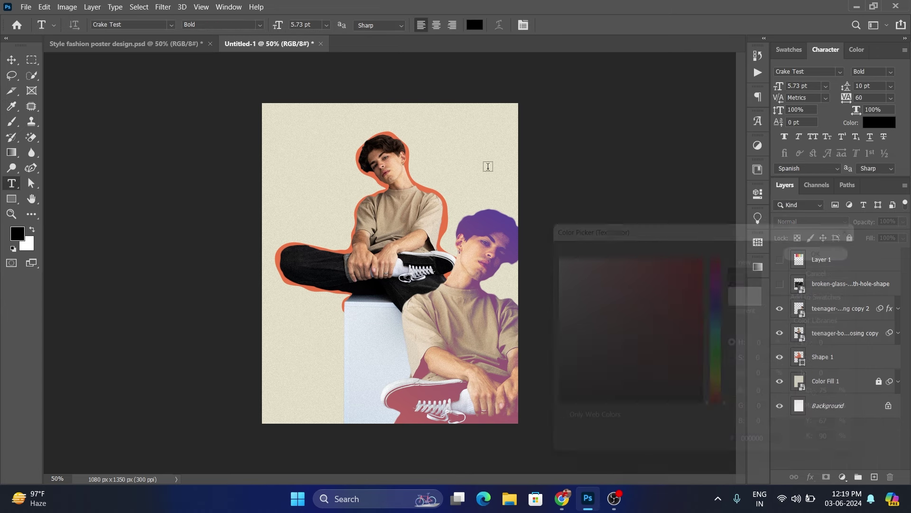
drag(287, 145, 334, 214)
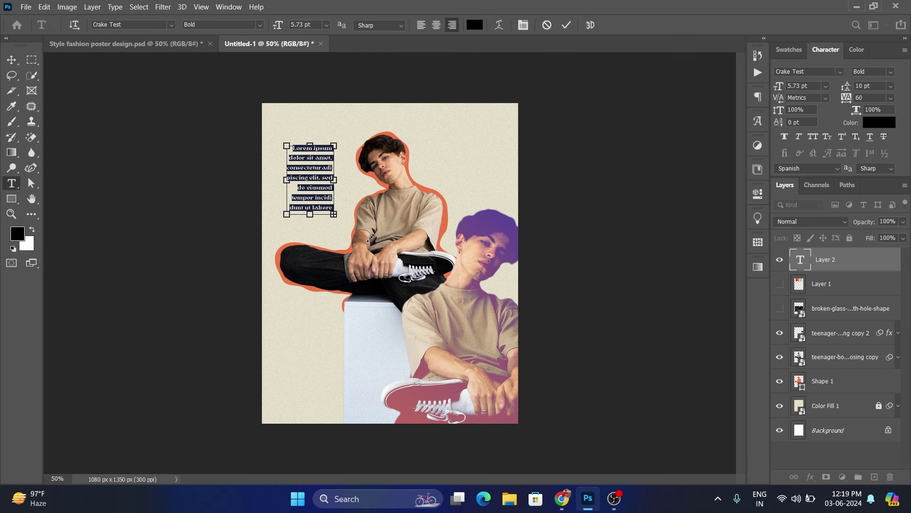
text(Positions the brand as unique and catering to individual style.)
click(11, 59)
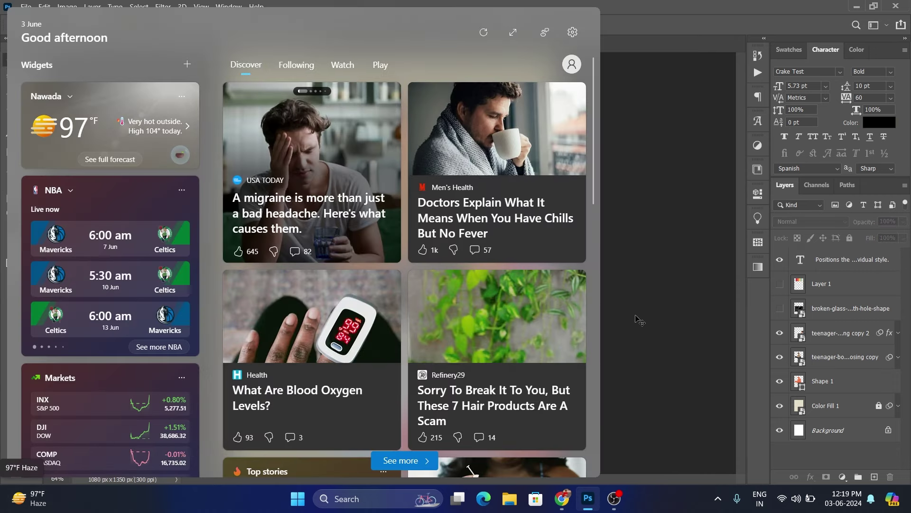
- Resize the tagline box to reveal 'style.' and set its tracking to 120
key(ctrl+0)
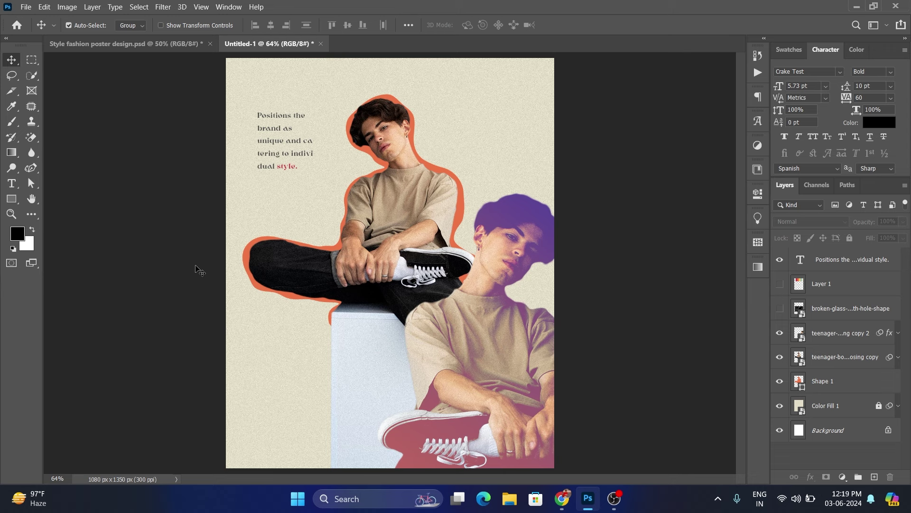
double_click(284, 166)
drag(290, 197, 323, 133)
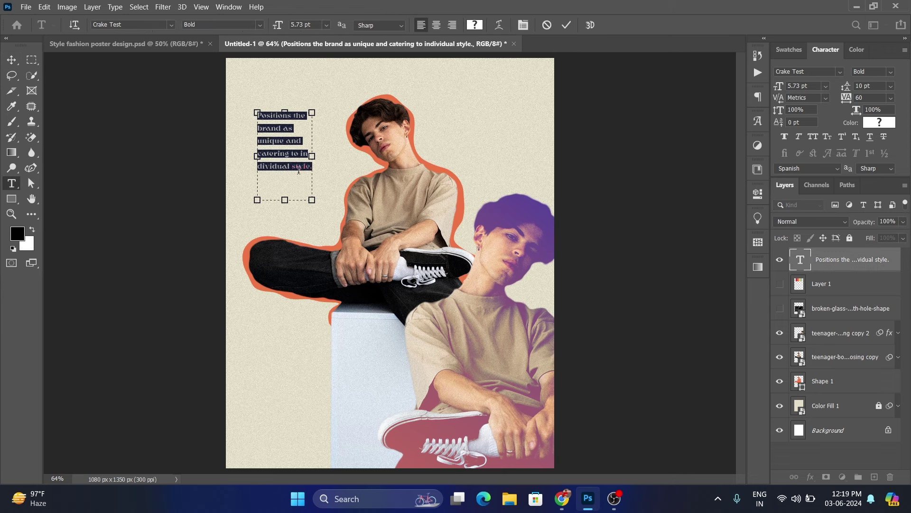
key(ctrl+Return)
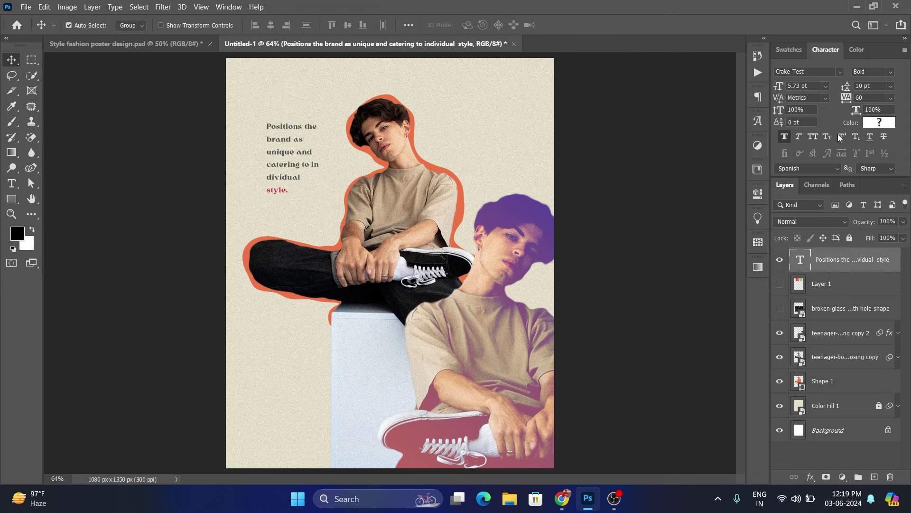
drag(845, 97, 869, 98)
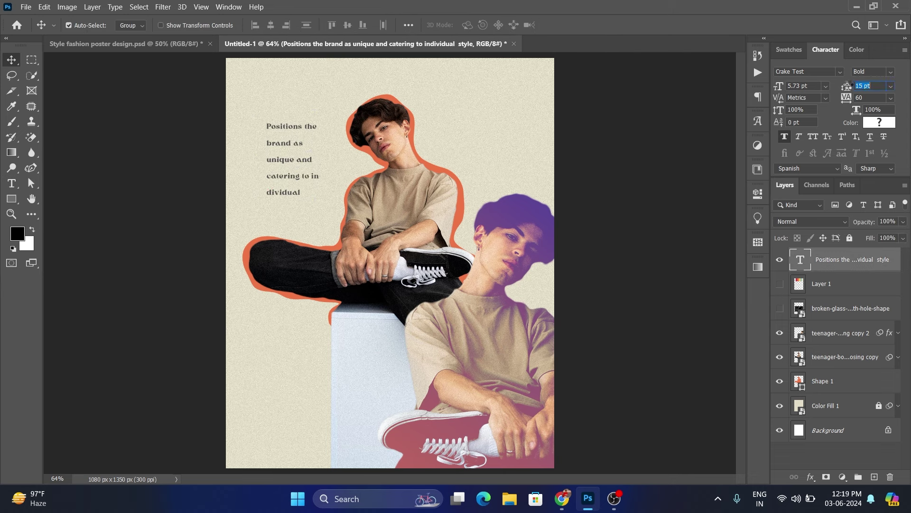
text(12)
double_click(292, 190)
drag(293, 199, 293, 214)
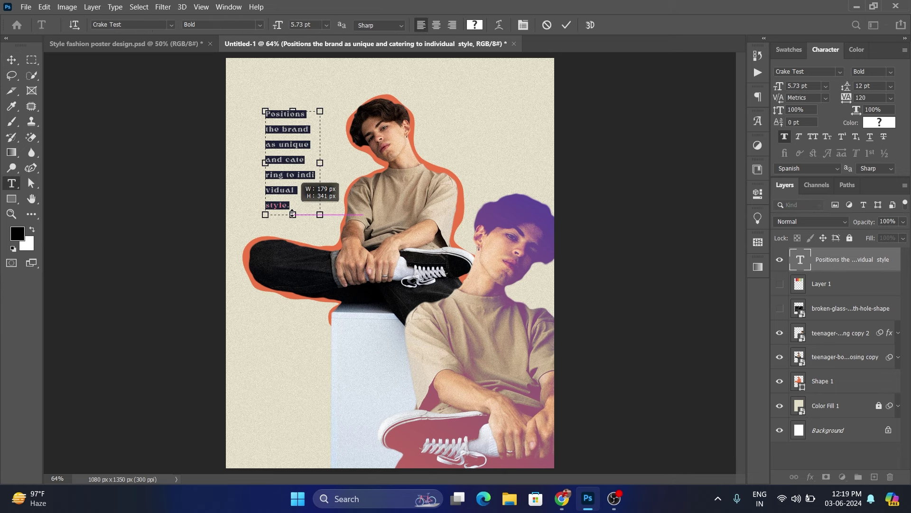
click(571, 27)
key(v)
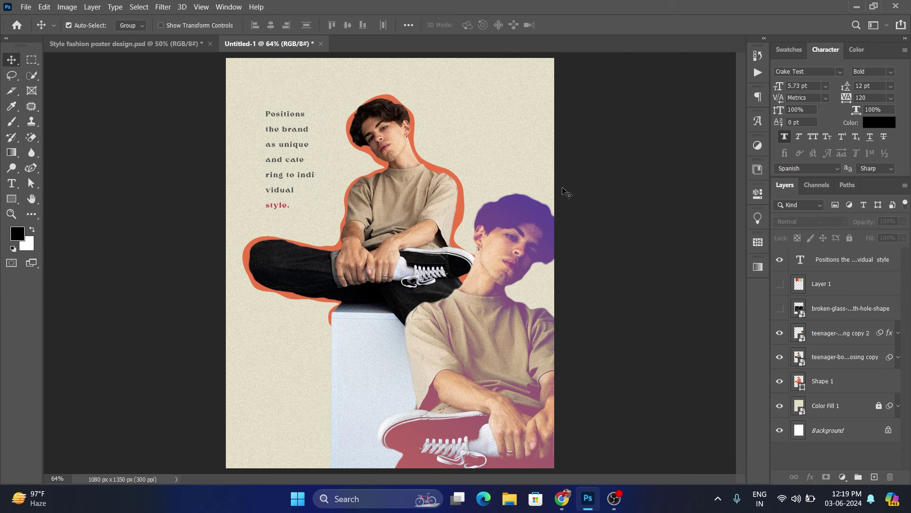
- Nudge the tagline block slightly right and down, then about 7 px left
click(591, 200)
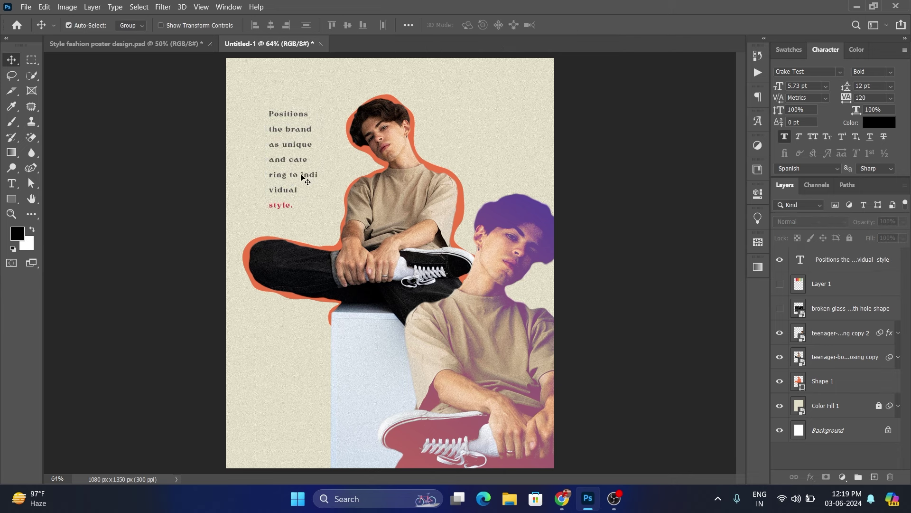
drag(303, 174, 305, 181)
click(123, 236)
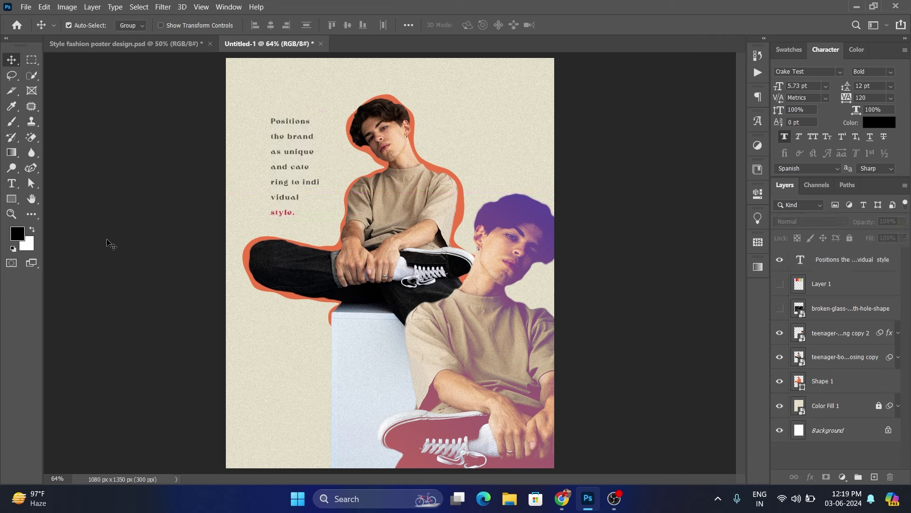
drag(280, 170, 277, 170)
- Select all the Highlight caption text, keep it right-aligned, and widen its tracking
click(503, 126)
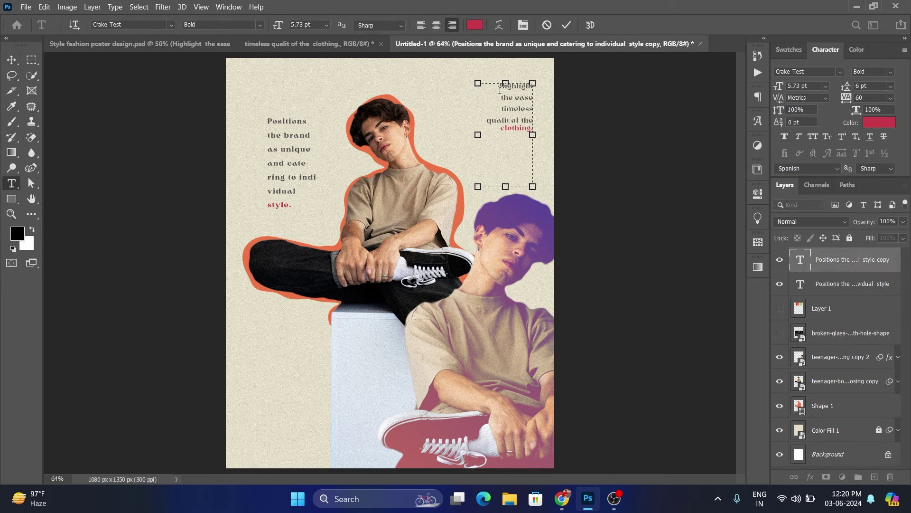
key(ctrl+a)
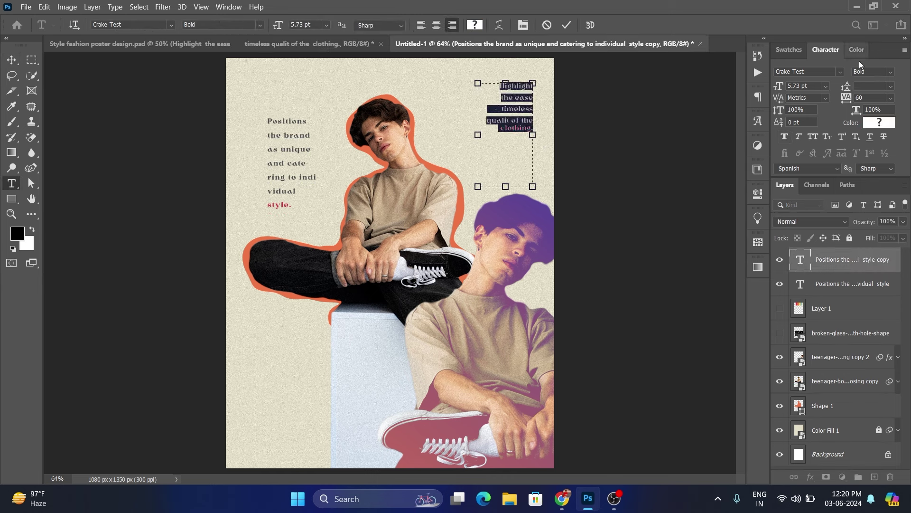
click(454, 25)
drag(847, 97, 869, 97)
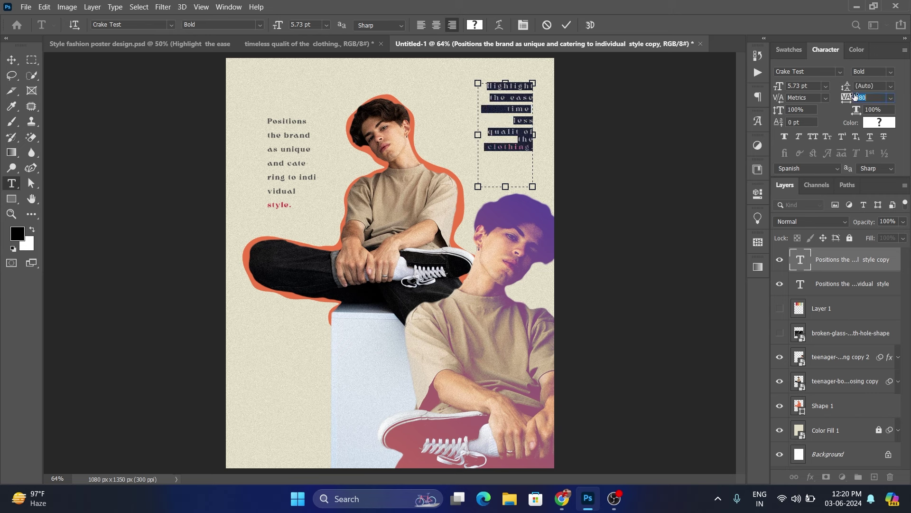
click(566, 25)
key(v)
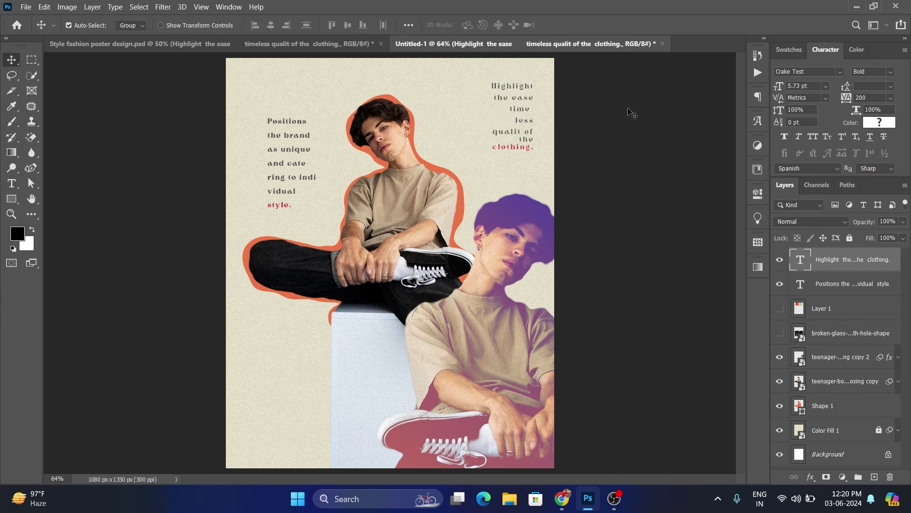
click(288, 138)
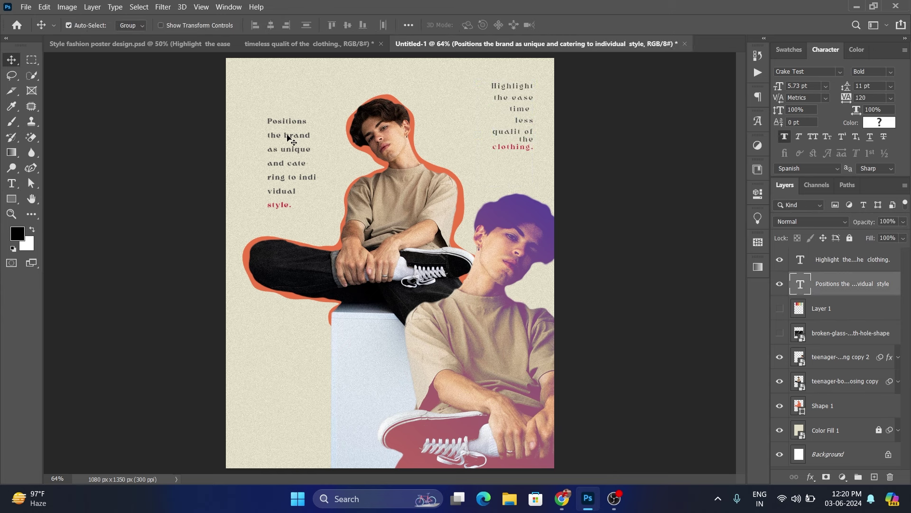
- Give the Highlight caption 11 pt leading and 120 tracking, then move it down
click(519, 91)
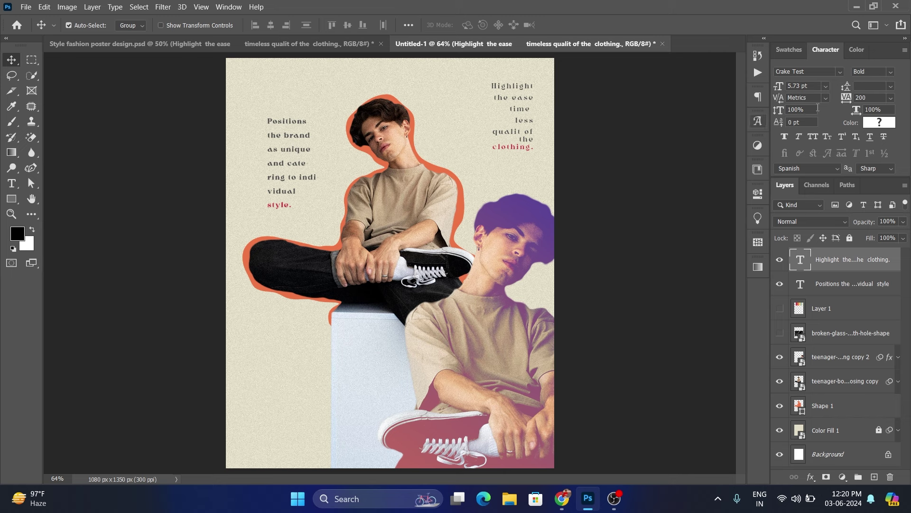
click(891, 86)
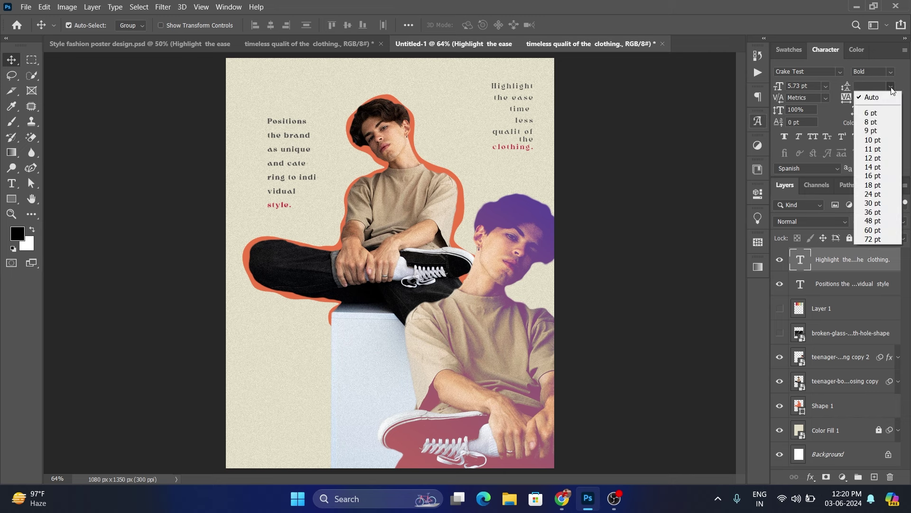
click(869, 146)
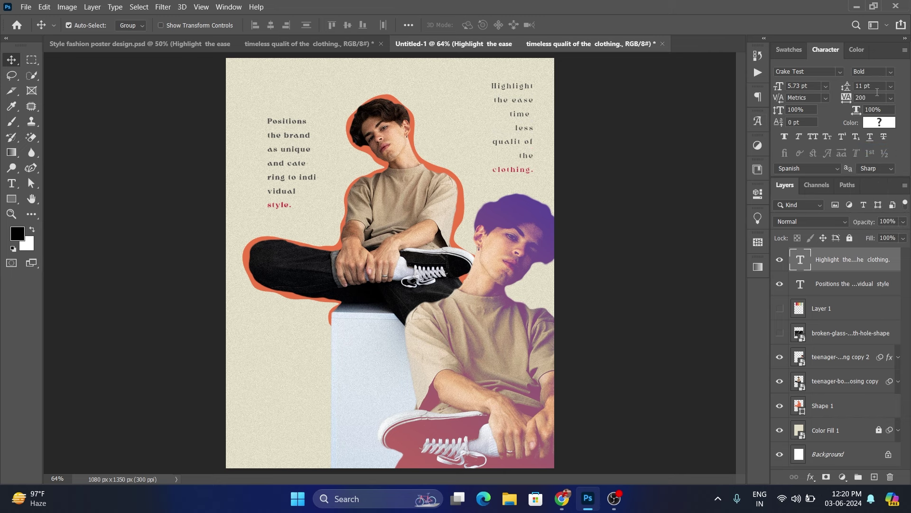
click(298, 138)
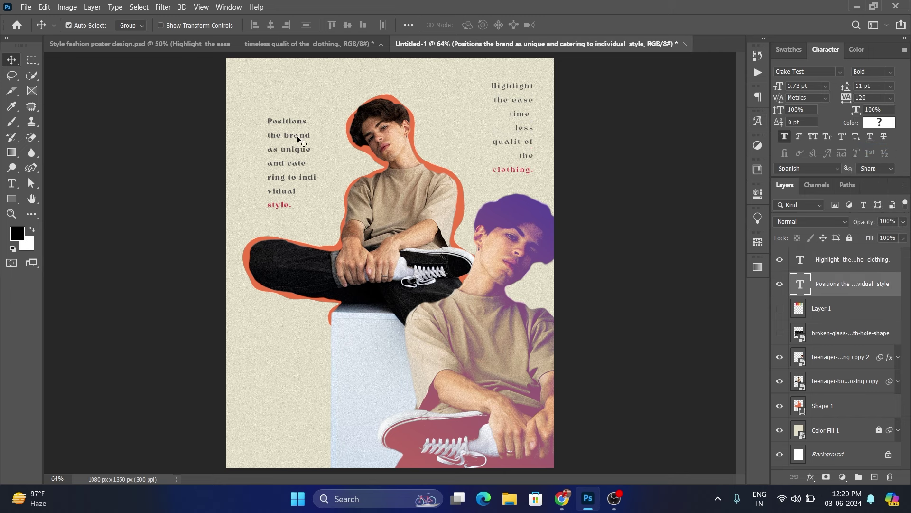
click(525, 113)
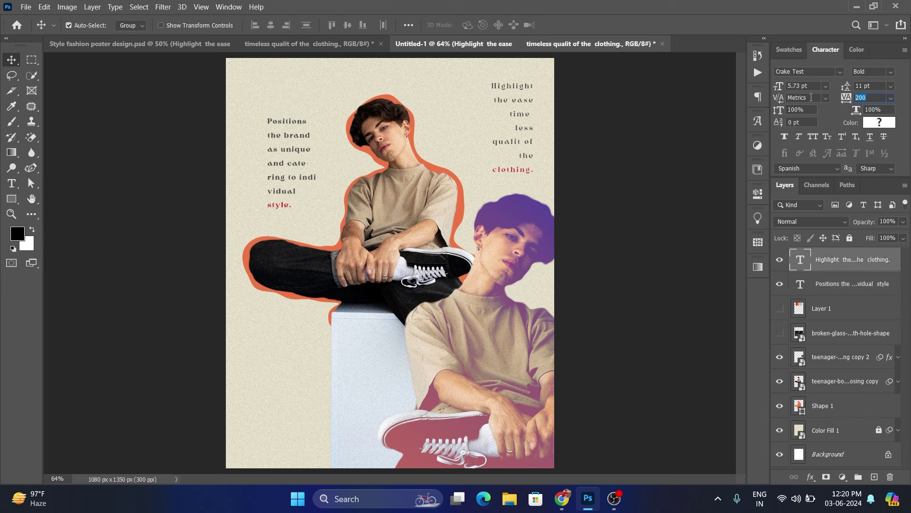
text(120)
key(Return)
click(618, 174)
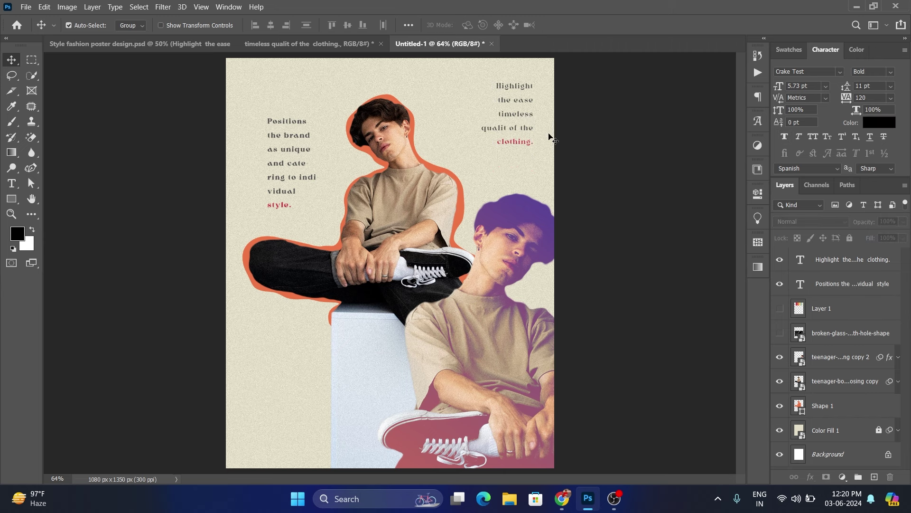
mouse_move(526, 145)
mouse_down()
mouse_move(531, 151)
mouse_move(521, 161)
mouse_up()
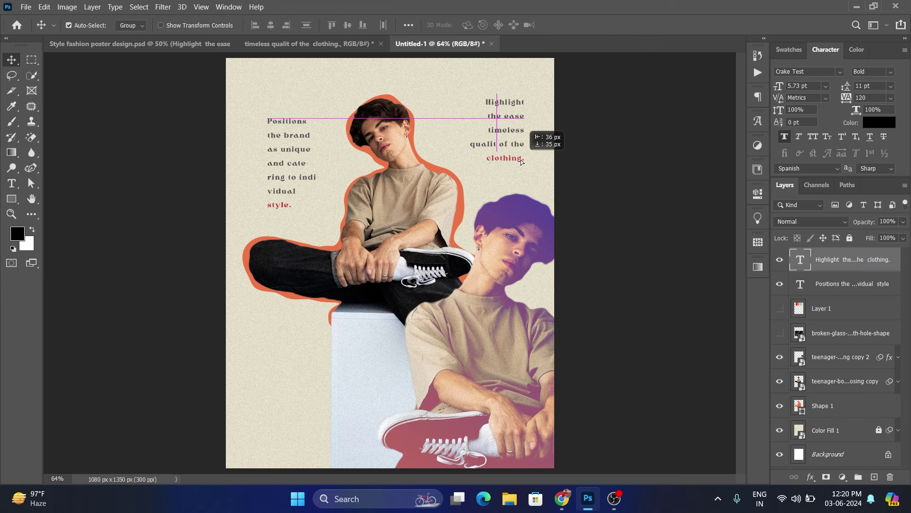
- Align the Highlight block with the Positions block and select the word 'style.'
drag(521, 161, 519, 162)
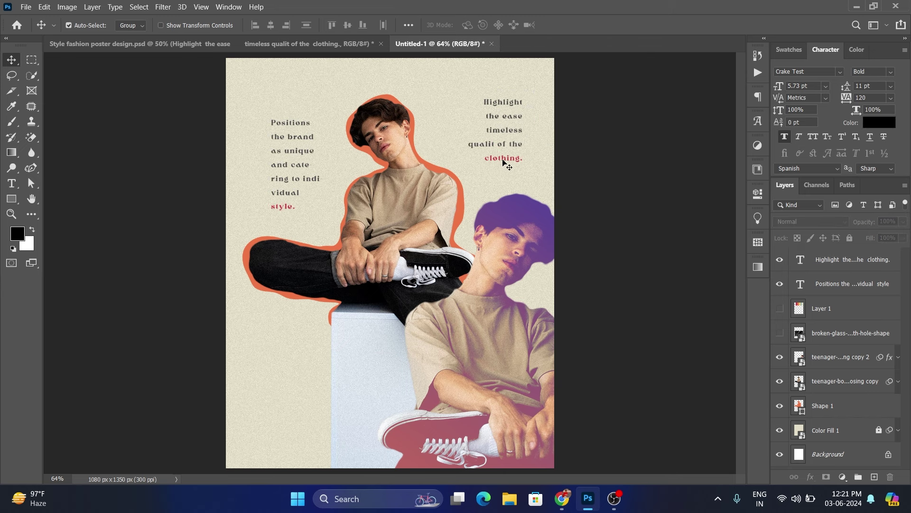
click(613, 220)
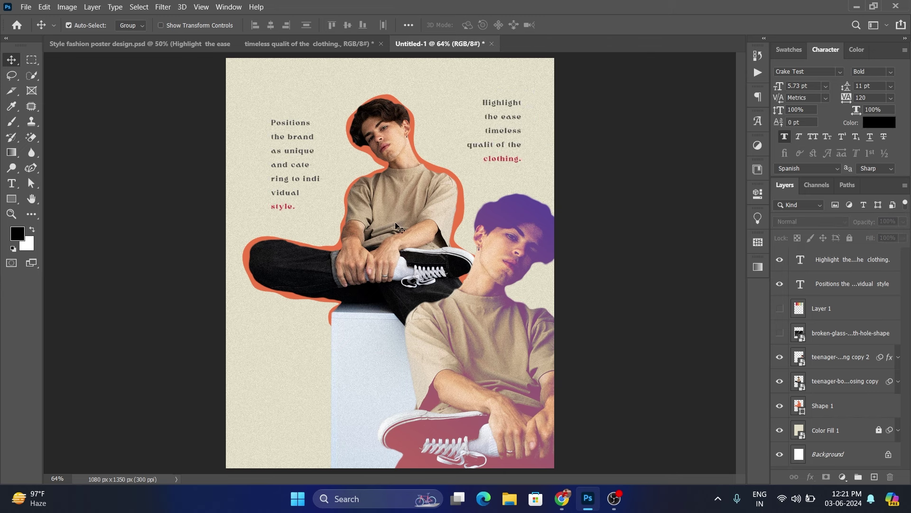
double_click(281, 210)
drag(296, 207, 274, 205)
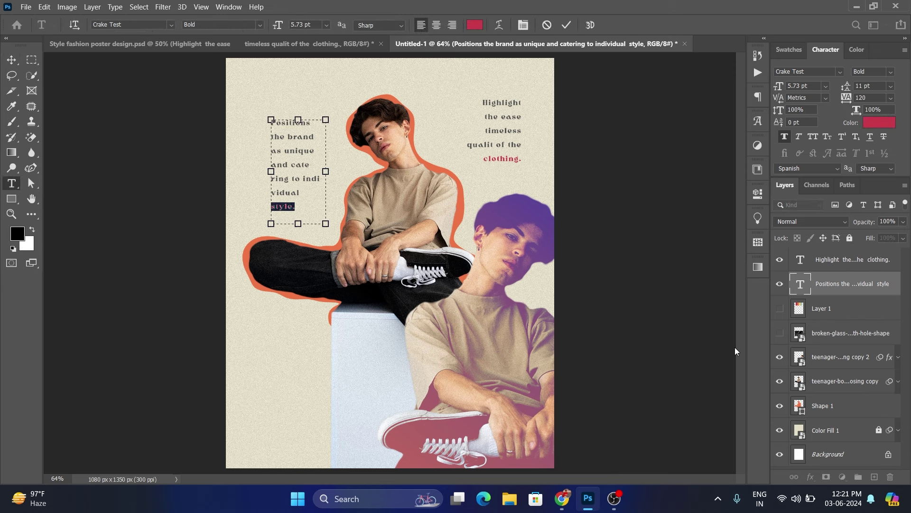
click(780, 309)
key(v)
- Show the colour stripes, recolour 'style.' crimson, and hide the stripes again
click(350, 113)
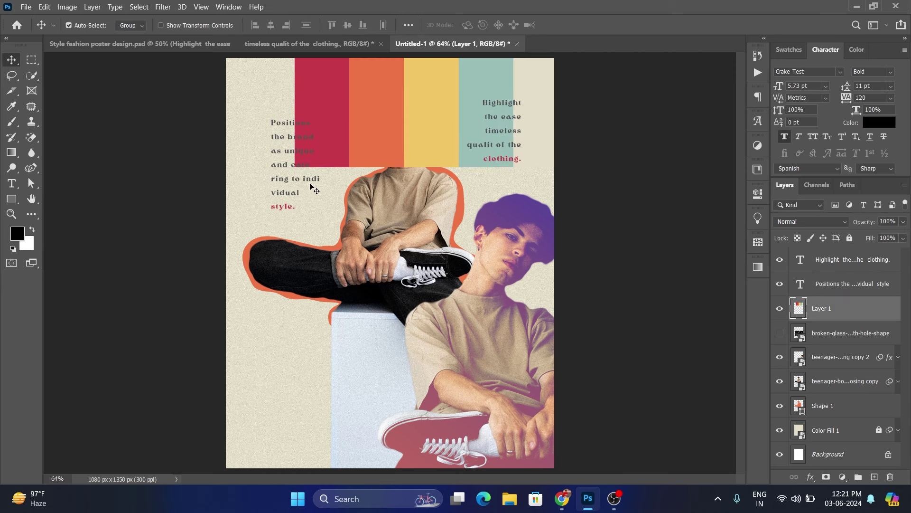
double_click(284, 210)
drag(296, 206, 272, 206)
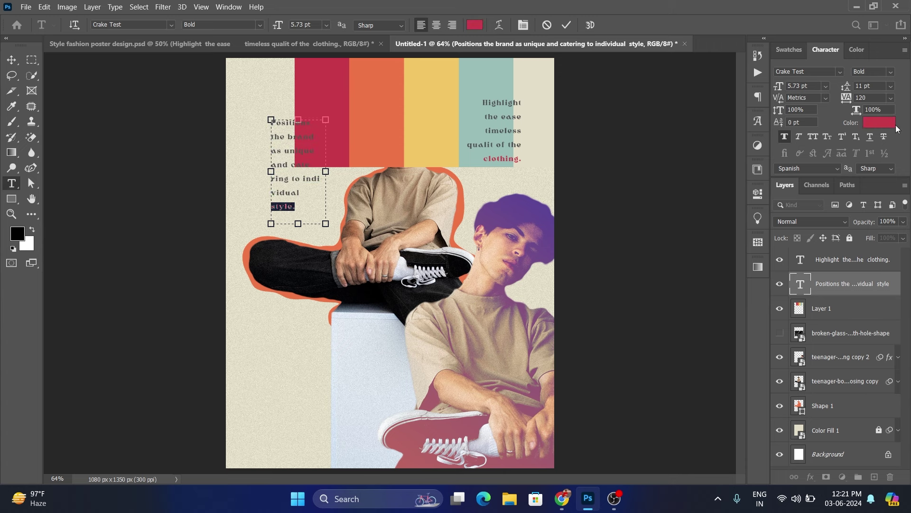
click(880, 123)
click(822, 251)
click(565, 29)
key(v)
click(470, 83)
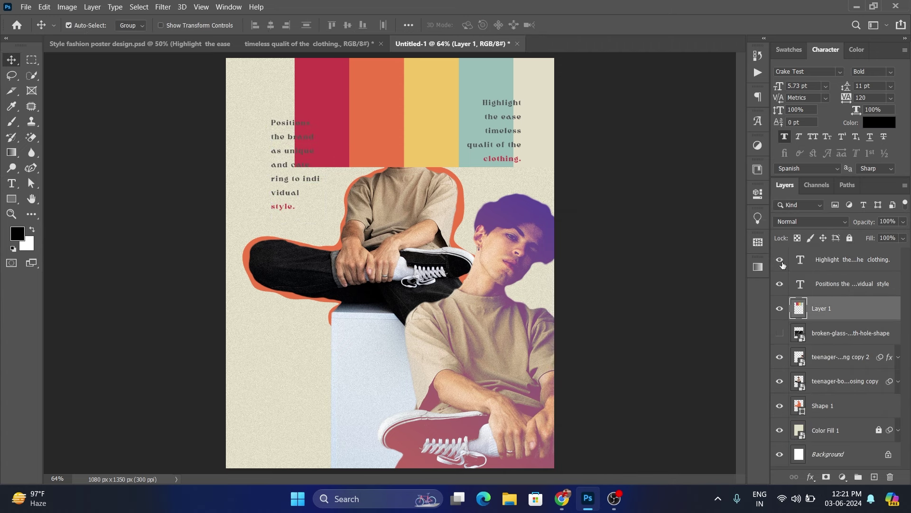
click(780, 308)
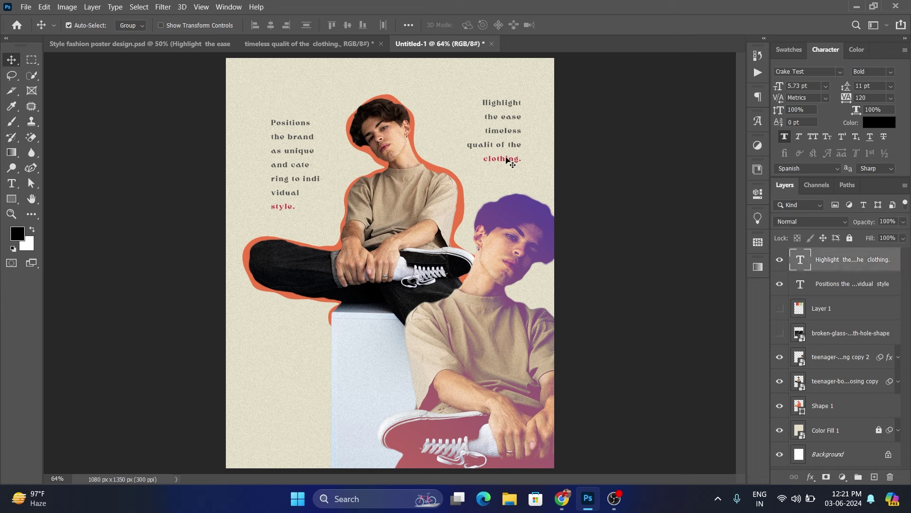
- Set up the Ellipse tool with no fill
click(12, 198)
key(shift+u)
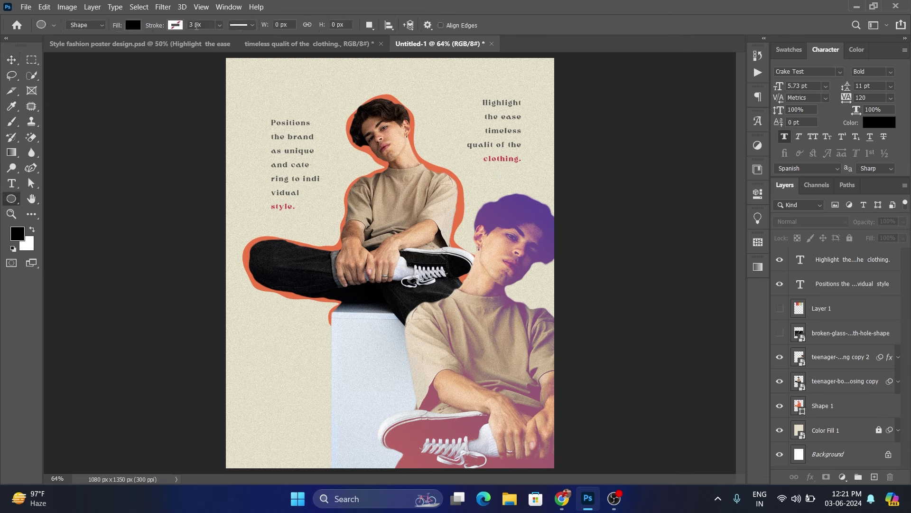
click(133, 25)
click(64, 48)
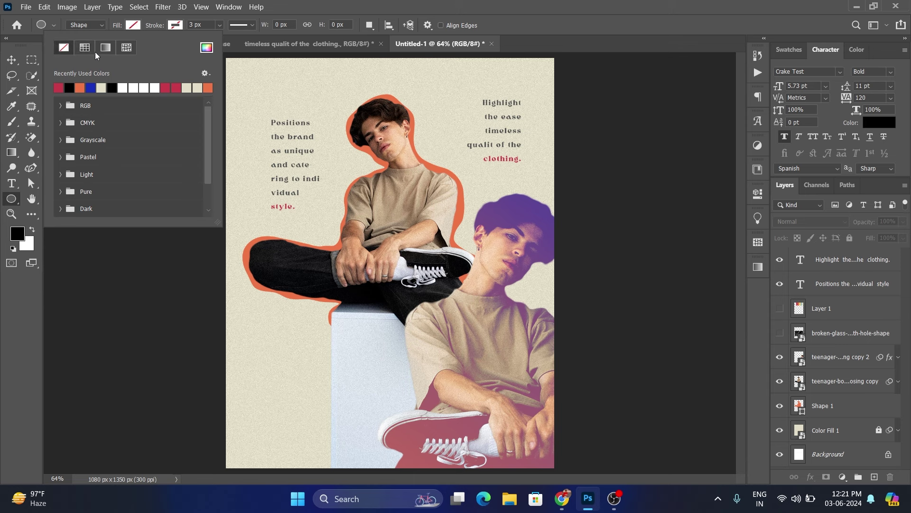
- Draw an unfilled ellipse with a 3 px crimson stroke, about 142 × 47 px, at the poster's top
click(170, 26)
click(106, 88)
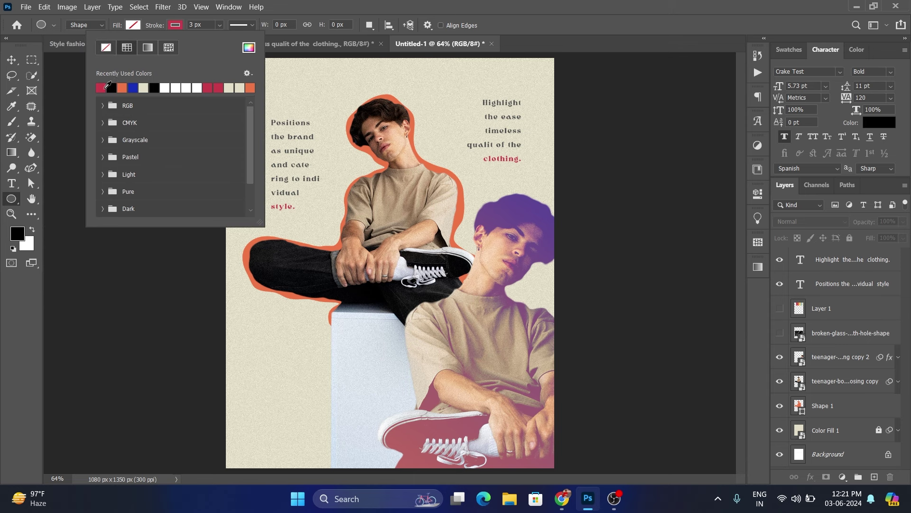
click(181, 27)
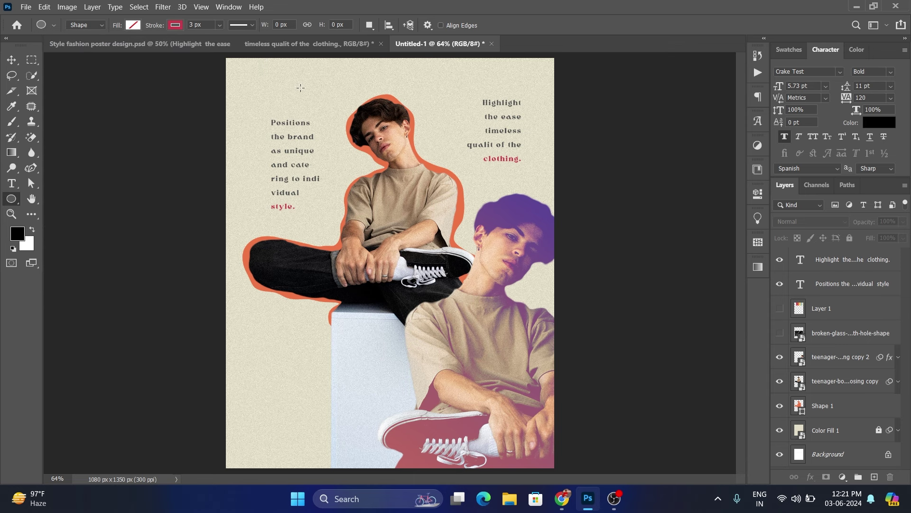
drag(302, 79, 346, 92)
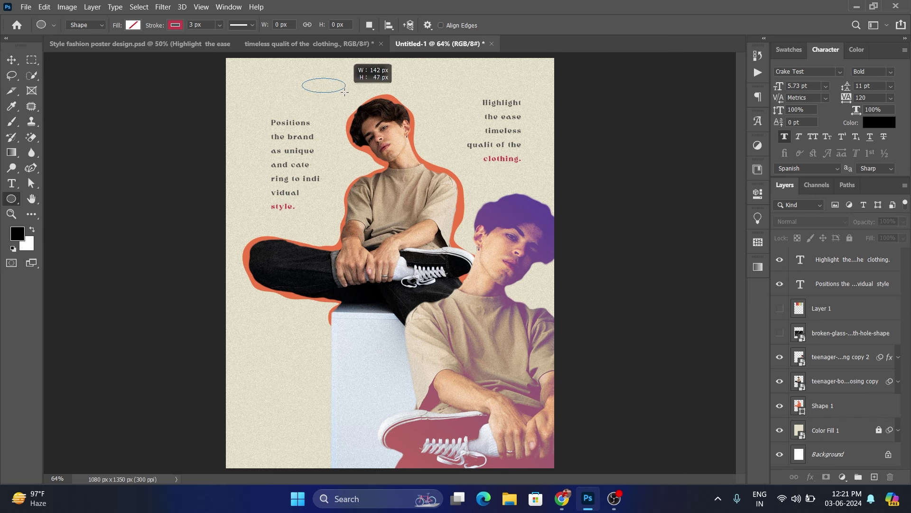
click(11, 61)
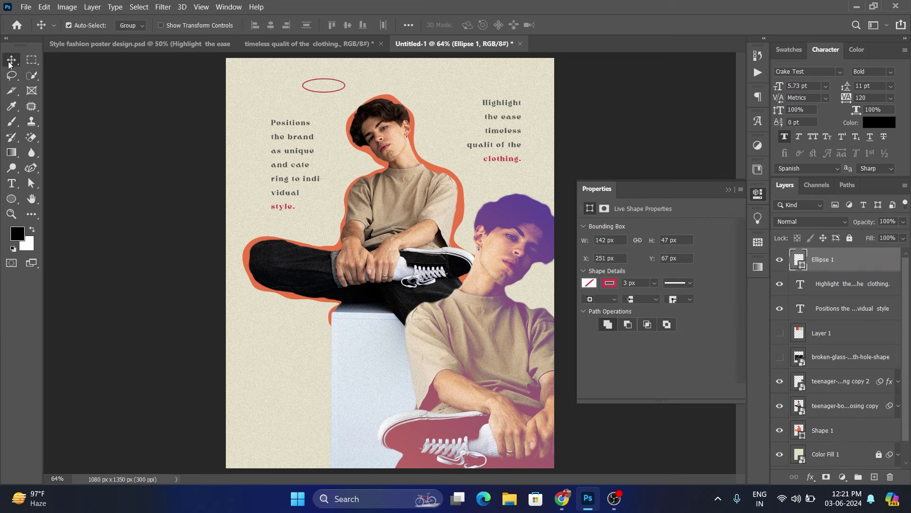
click(728, 190)
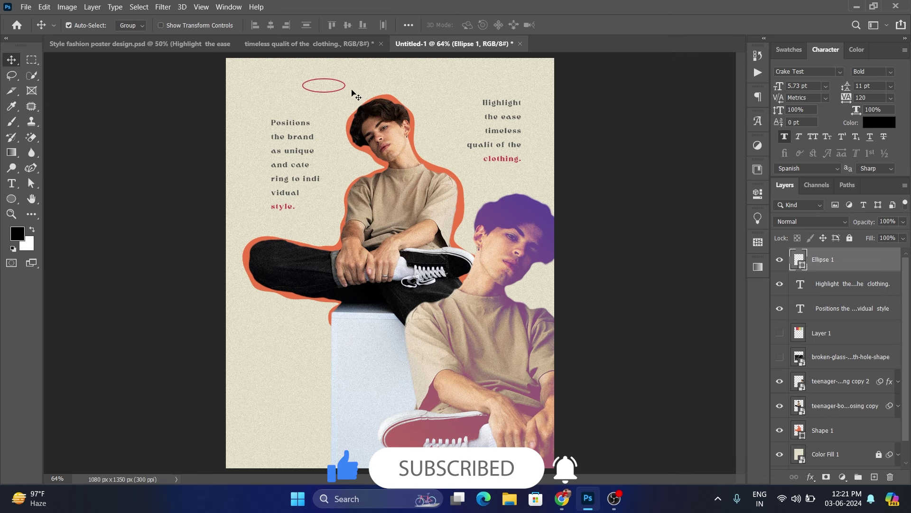
- Convert Ellipse 1 to a smart object and apply a slight Shear distortion
click(163, 7)
mouse_move(174, 155)
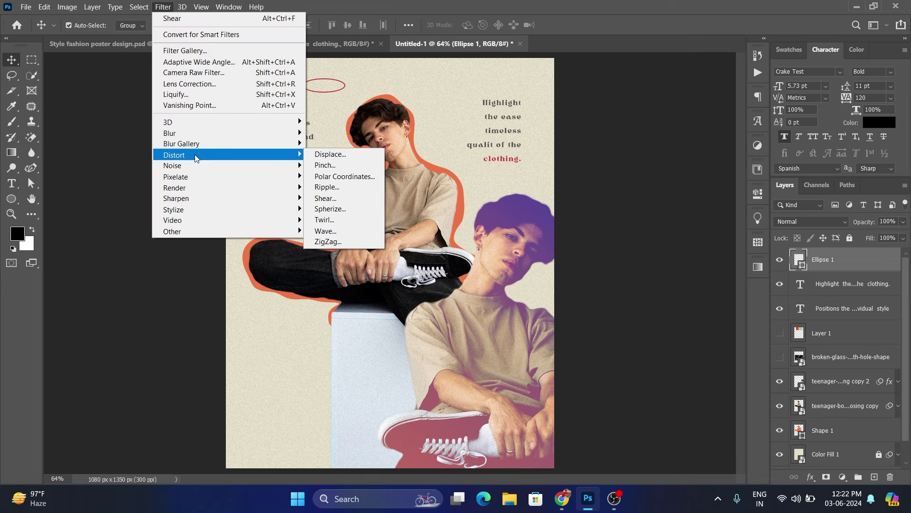
click(339, 202)
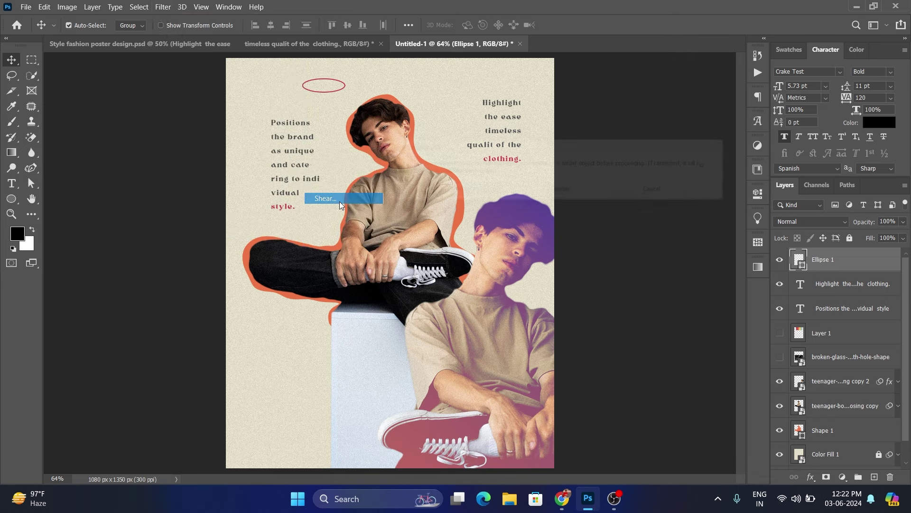
click(433, 195)
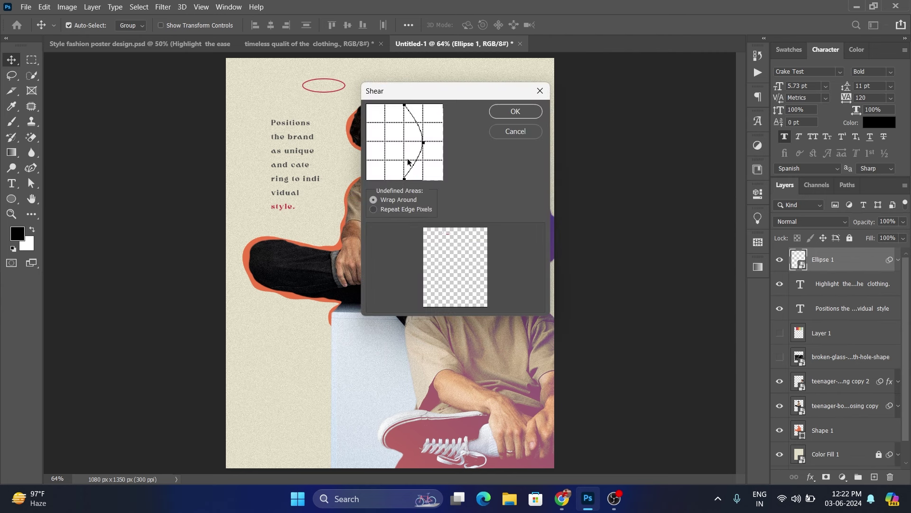
mouse_move(422, 146)
mouse_down()
mouse_move(405, 147)
mouse_move(424, 145)
mouse_up()
click(508, 111)
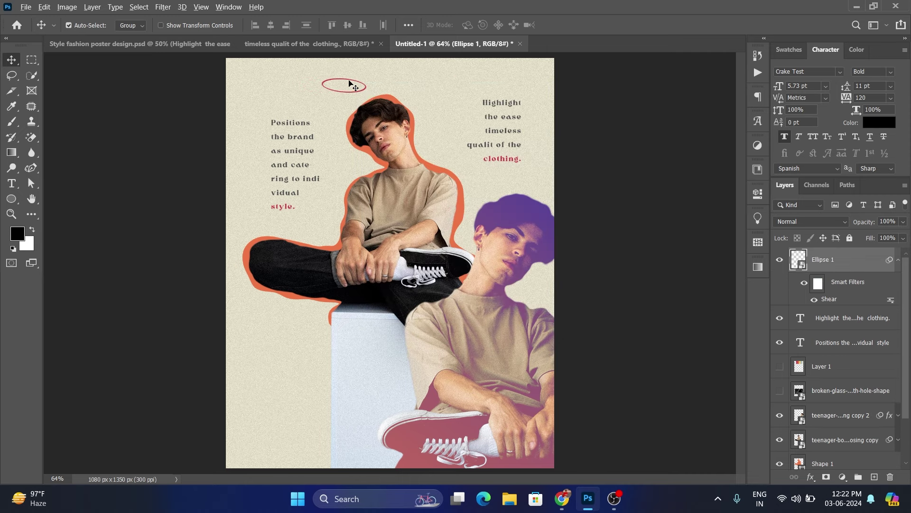
- Move the sheared ellipse down around the word 'style.'
scroll(352, 85, up, 5)
drag(356, 113, 394, 110)
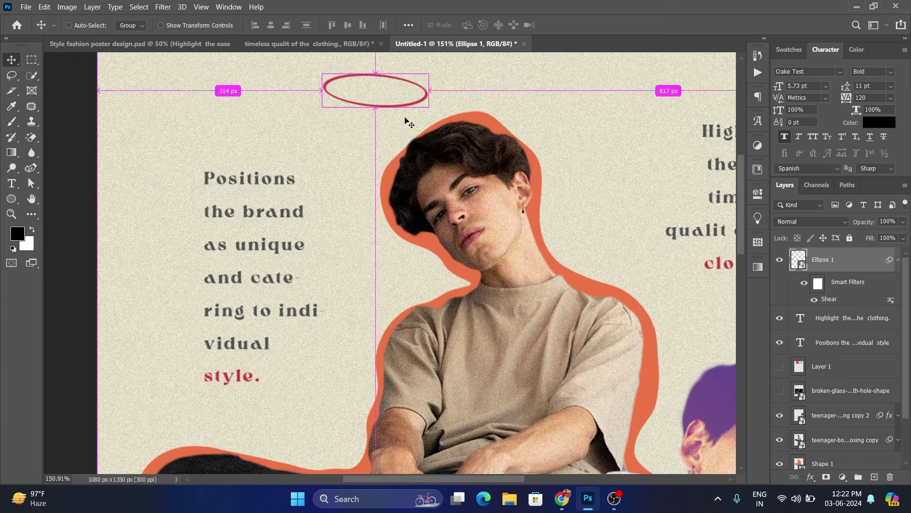
key(ctrl+z)
key(ctrl+shift+z)
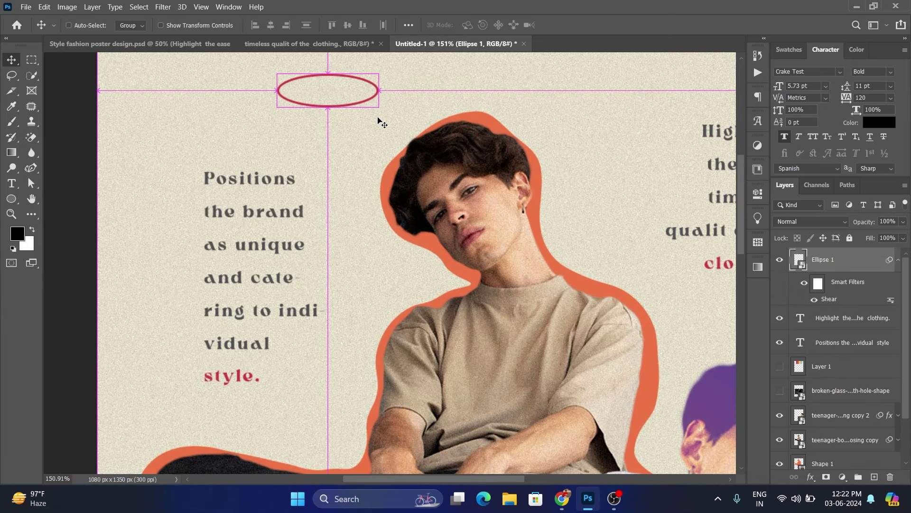
drag(414, 104, 264, 392)
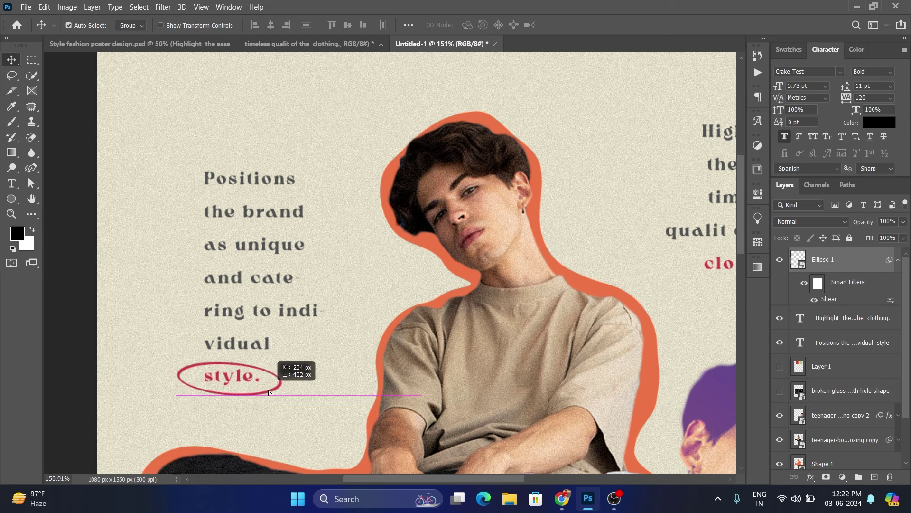
drag(265, 391, 269, 389)
alt+scroll(334, 338, down, 2)
alt+scroll(333, 338, down, 1)
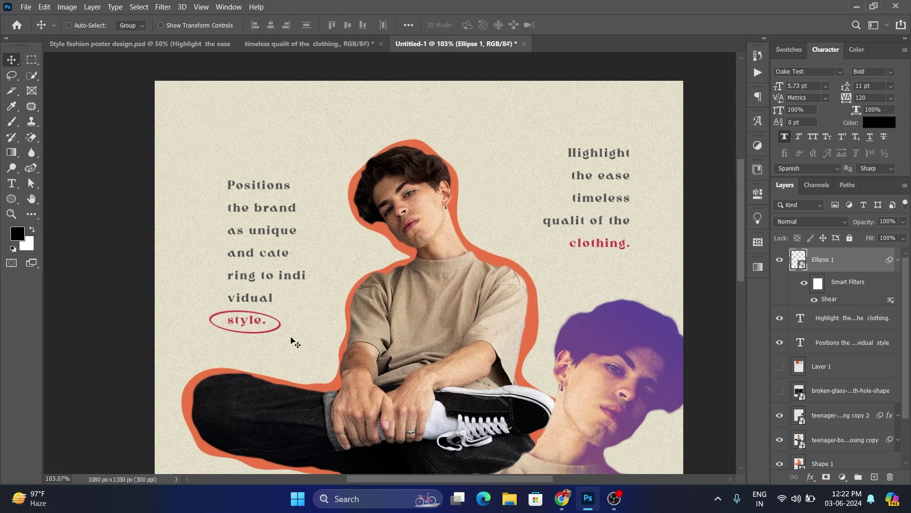
- Narrow the ellipse to fit 'style.' and undo an accidental photo move
key(ctrl+t)
drag(251, 326, 247, 321)
click(568, 24)
key(ctrl+alt+f)
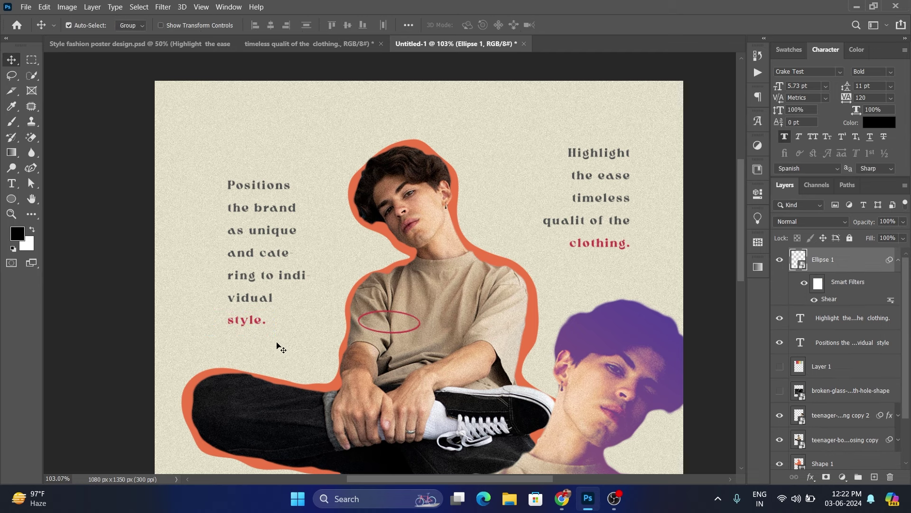
drag(394, 336, 278, 328)
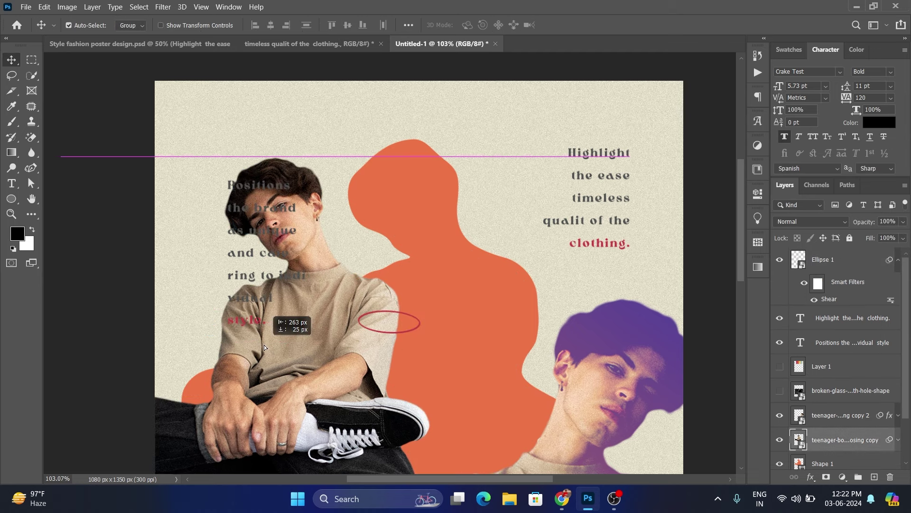
key(ctrl+z)
drag(409, 333, 264, 333)
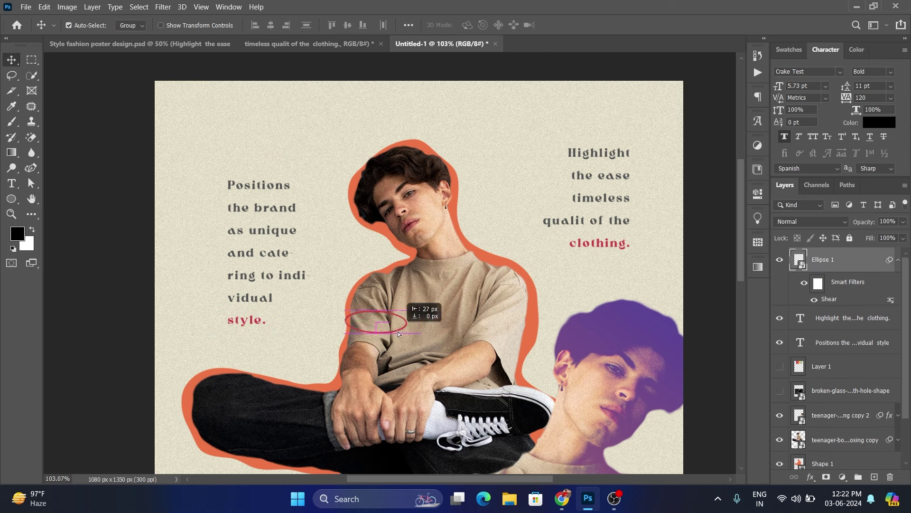
- Duplicate the ellipse onto 'clothing.', resize and nudge it into place, then deselect
mouse_move(265, 333)
mouse_down()
mouse_move(625, 255)
mouse_move(601, 236)
mouse_up()
key(ctrl+z)
drag(491, 229, 497, 224)
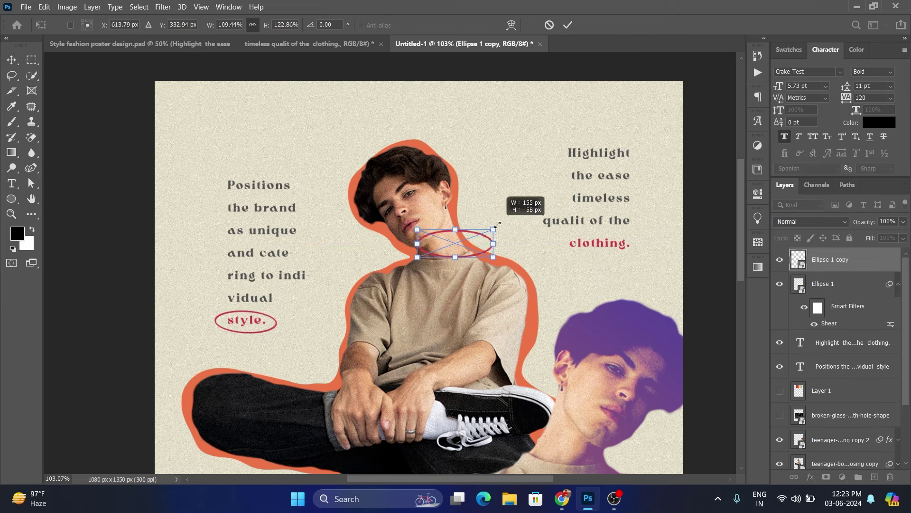
click(569, 25)
drag(557, 256, 617, 255)
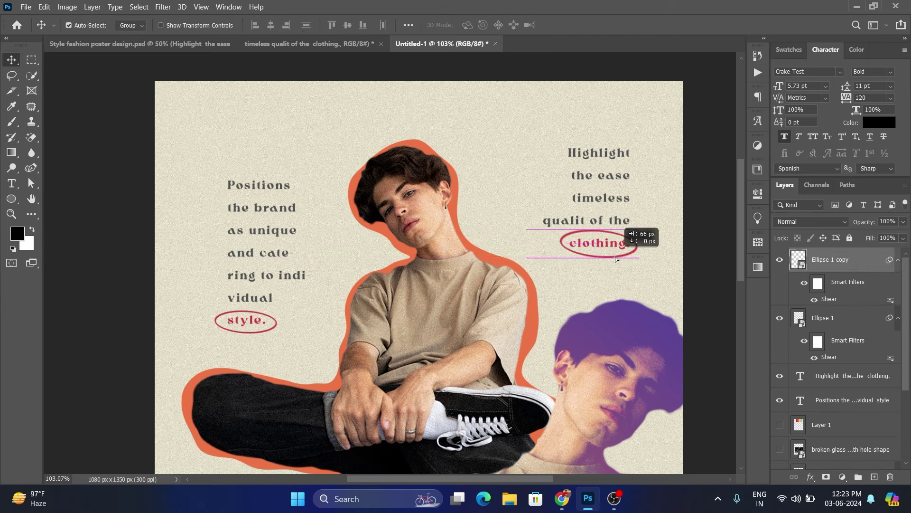
drag(616, 255, 615, 257)
key(Up)
key(Up)
key(Up)
key(Up)
key(Up)
key(Up)
click(643, 283)
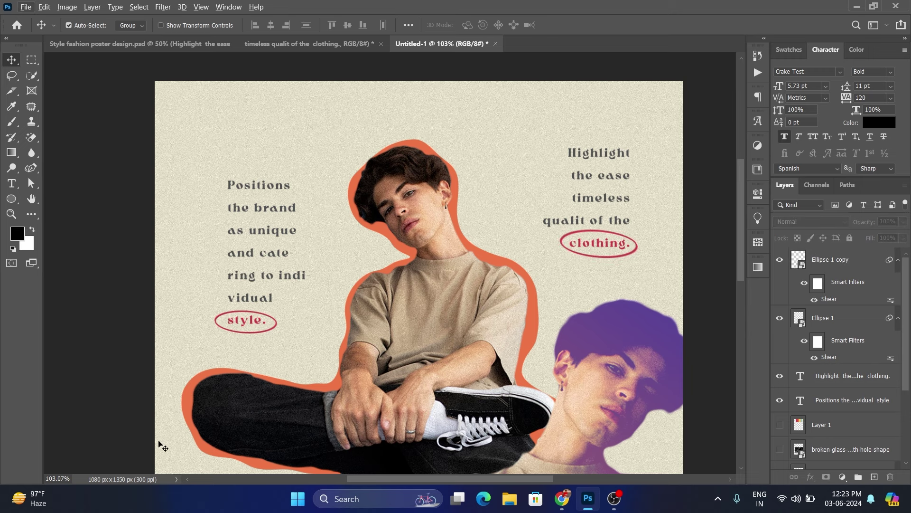
drag(71, 478, 10, 474)
- Zoom to 64% and rebuild the right text block as a new pasted text layer, hiding the original
text(64)
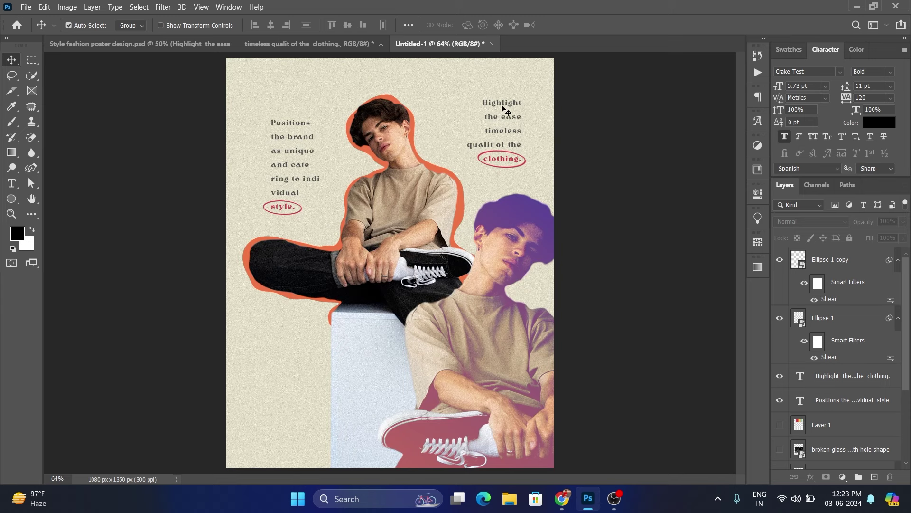
double_click(503, 111)
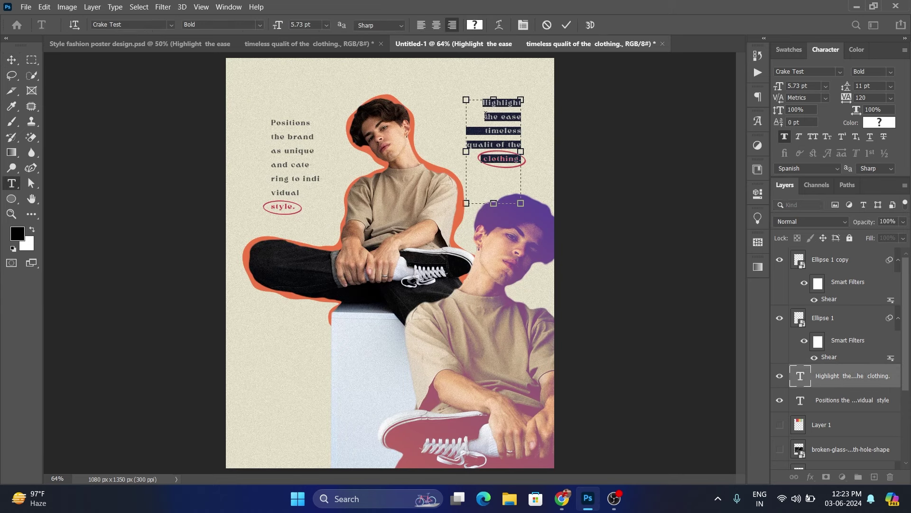
click(485, 115)
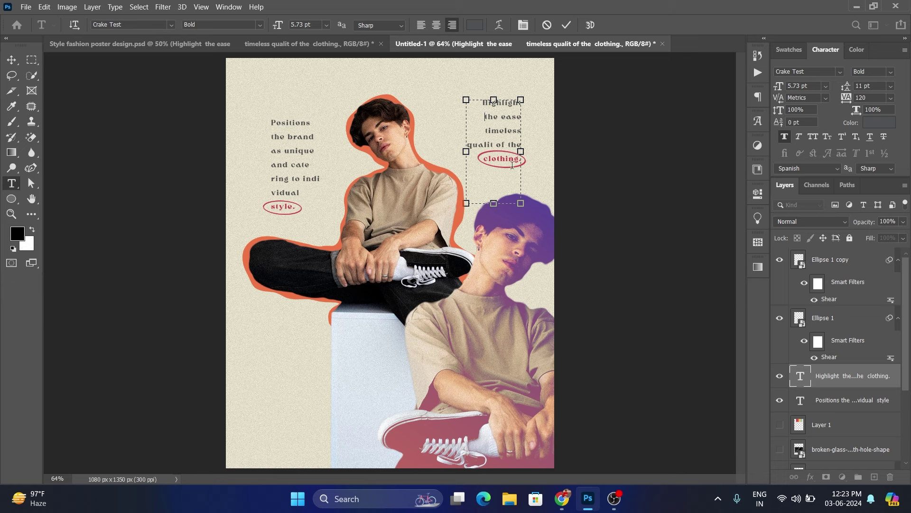
key(ctrl+a)
key(ctrl+c)
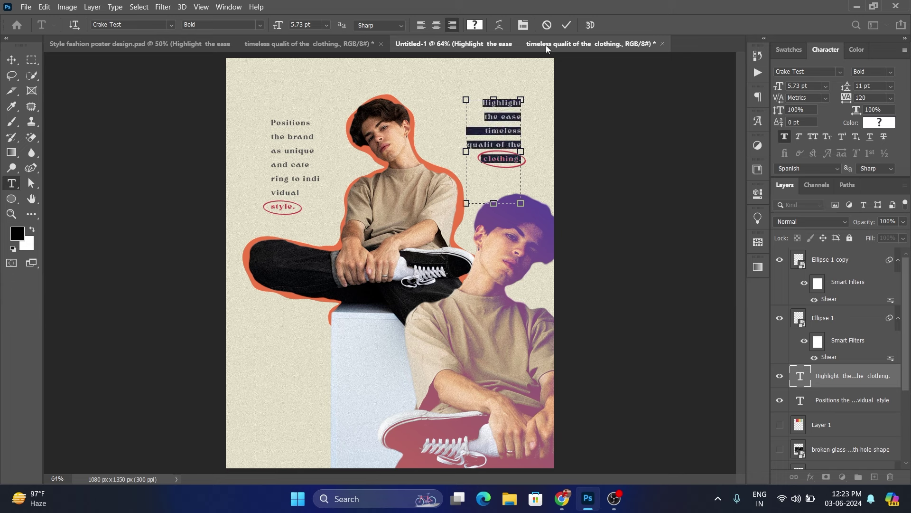
click(566, 24)
key(v)
click(780, 375)
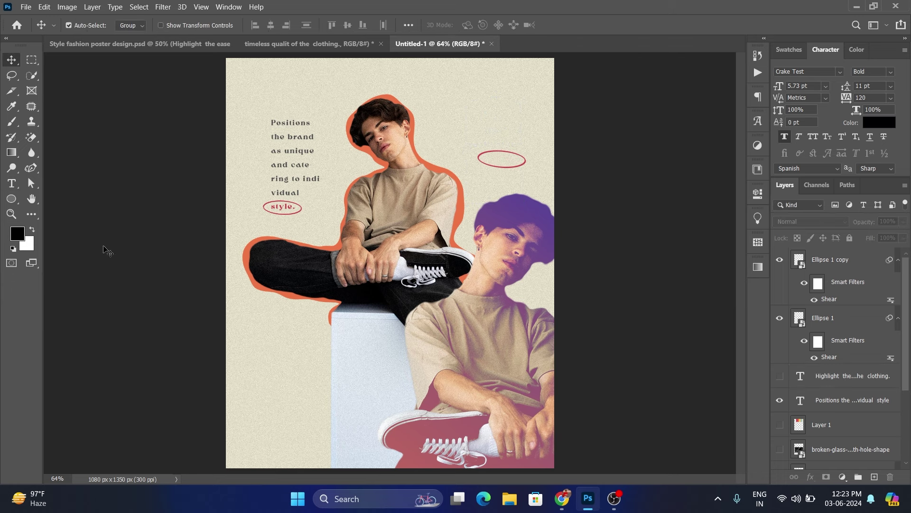
click(11, 184)
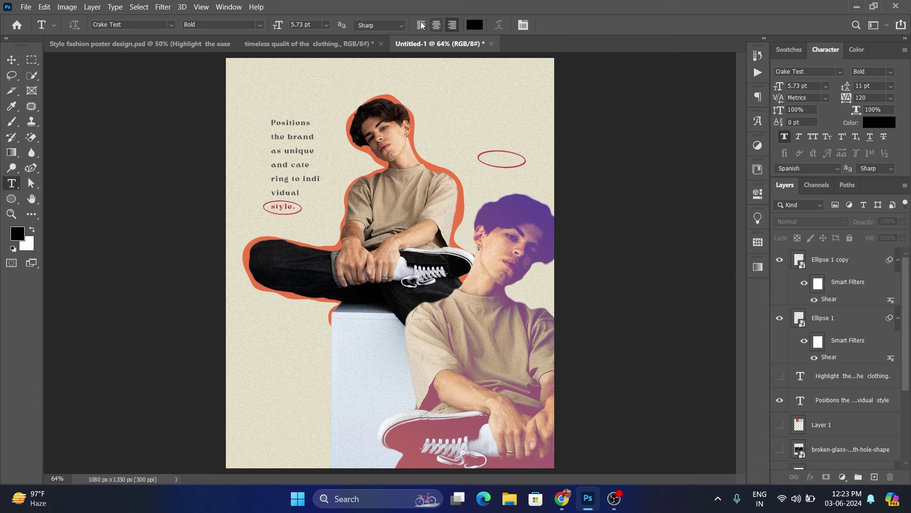
click(454, 101)
key(ctrl+v)
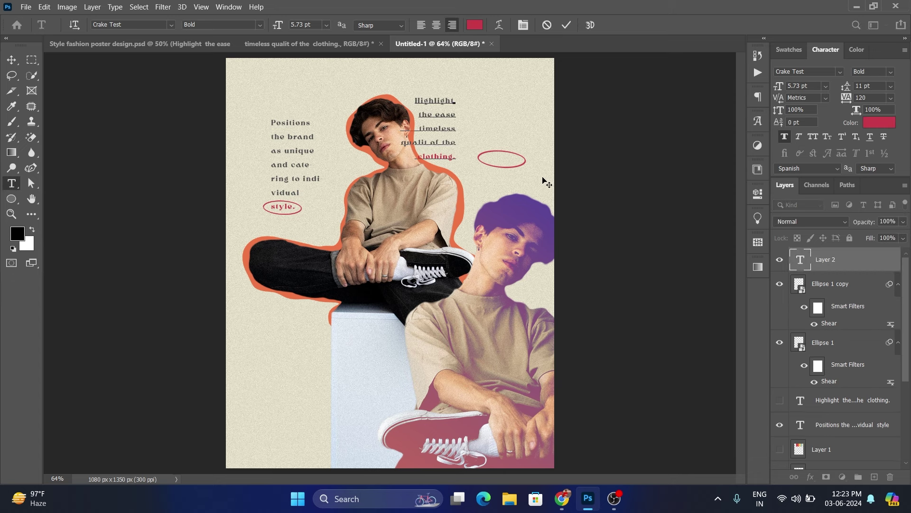
click(11, 60)
- Move the new text block up-right and correct 'qualit' to 'quality'
click(446, 102)
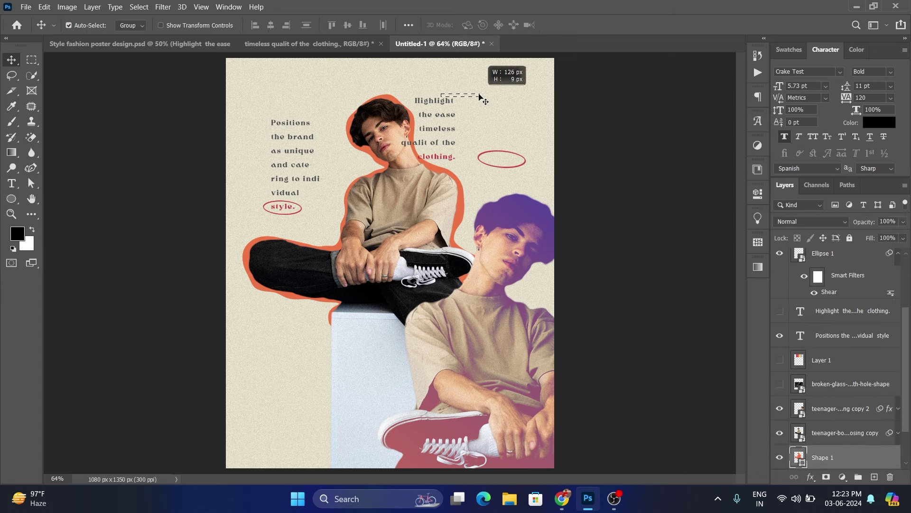
drag(446, 102, 482, 96)
double_click(482, 96)
click(492, 97)
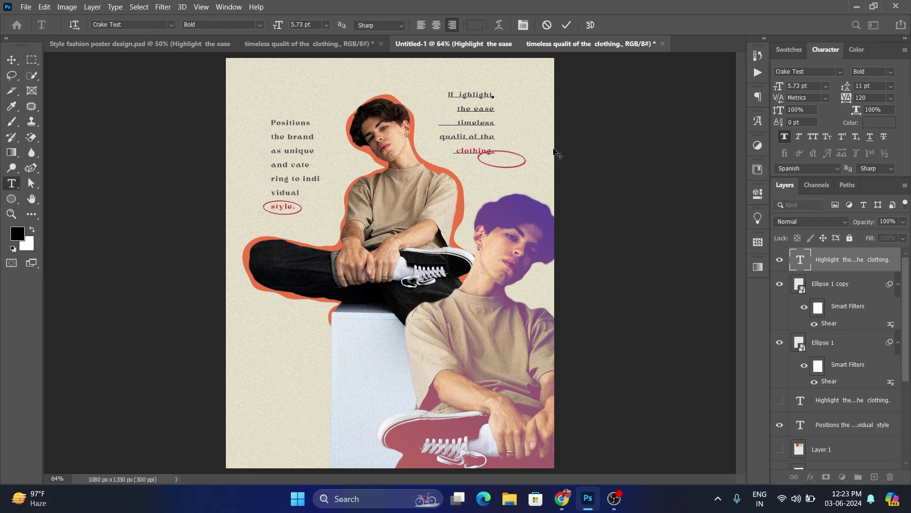
key(End)
text(y)
click(498, 151)
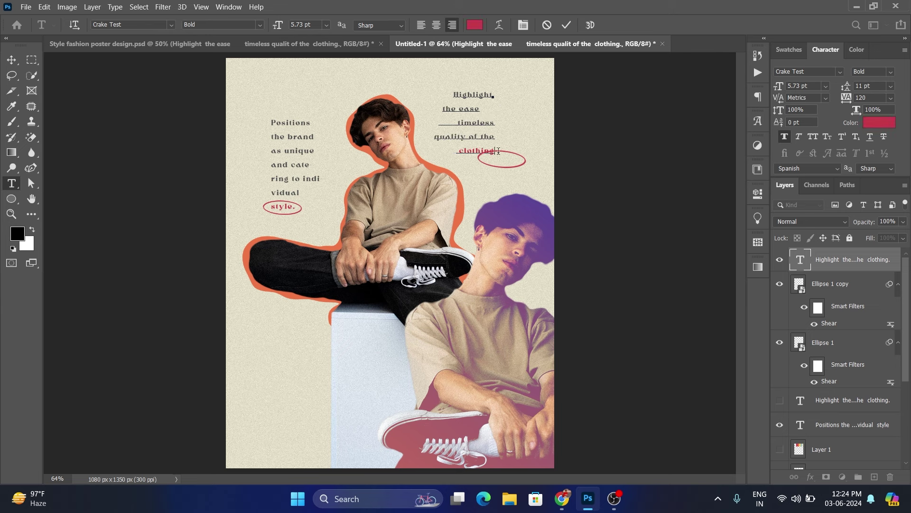
key(Escape)
key(v)
- Reposition the right text block slightly right and down
drag(486, 125, 511, 134)
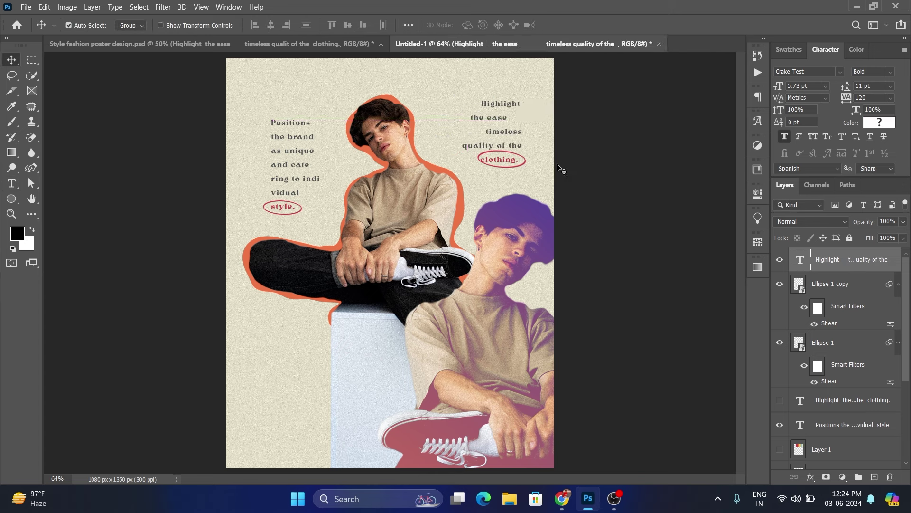
key(Right)
key(Right)
key(Right)
key(Right)
key(Right)
key(Right)
key(Right)
key(Right)
key(Right)
key(Up)
key(Right)
key(Right)
key(Right)
drag(518, 143, 523, 140)
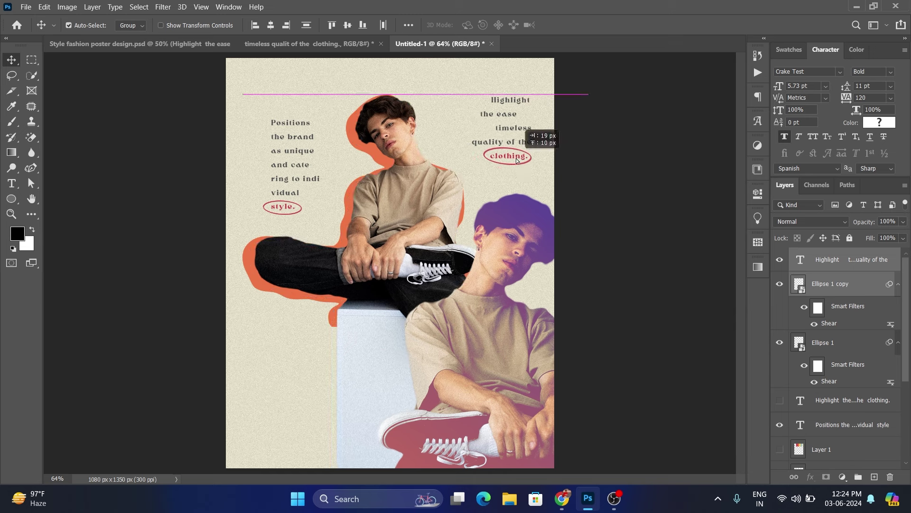
key(ctrl+z)
key(ctrl+z)
key(ctrl+z)
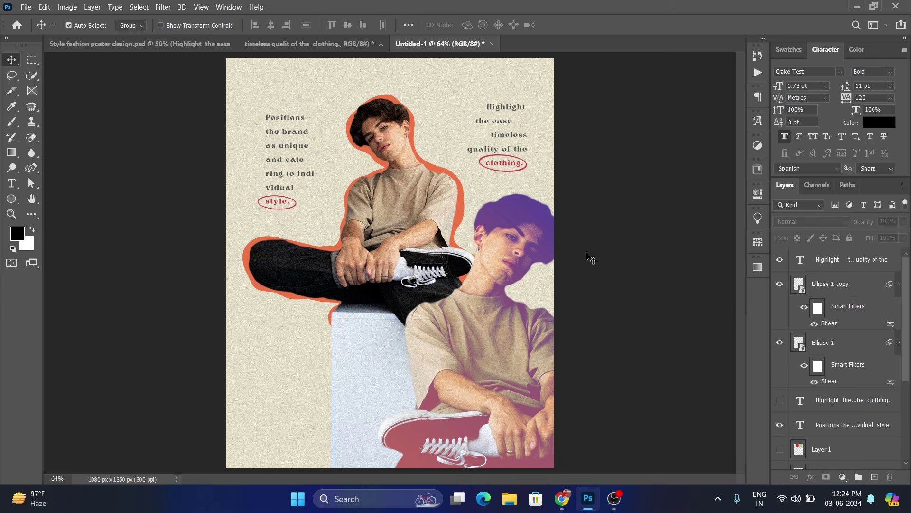
- Set the right block's leading to 9 pt and move Ellipse 1 copy up around 'clothing.'
click(513, 114)
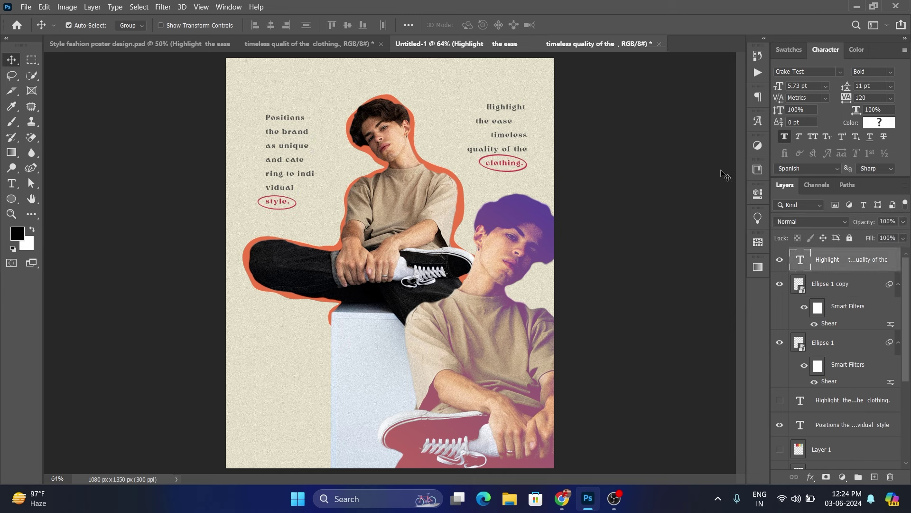
drag(849, 88, 843, 88)
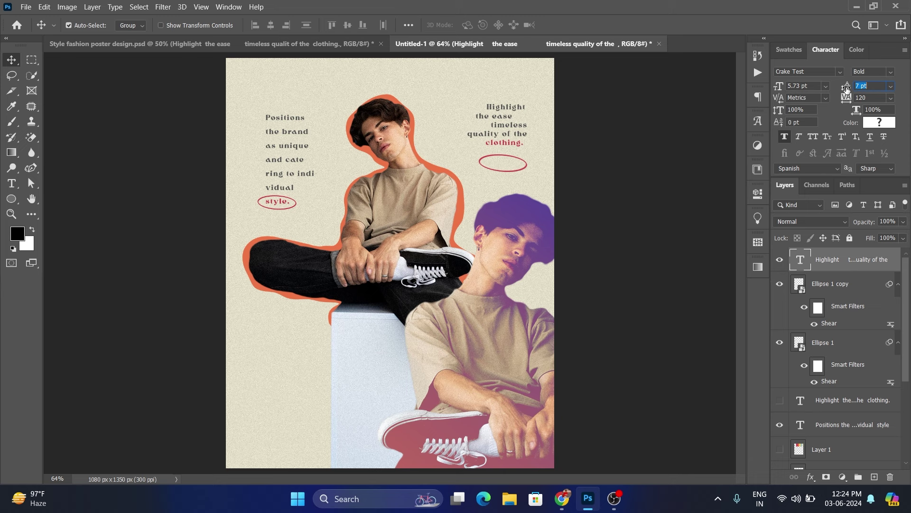
drag(524, 170, 525, 160)
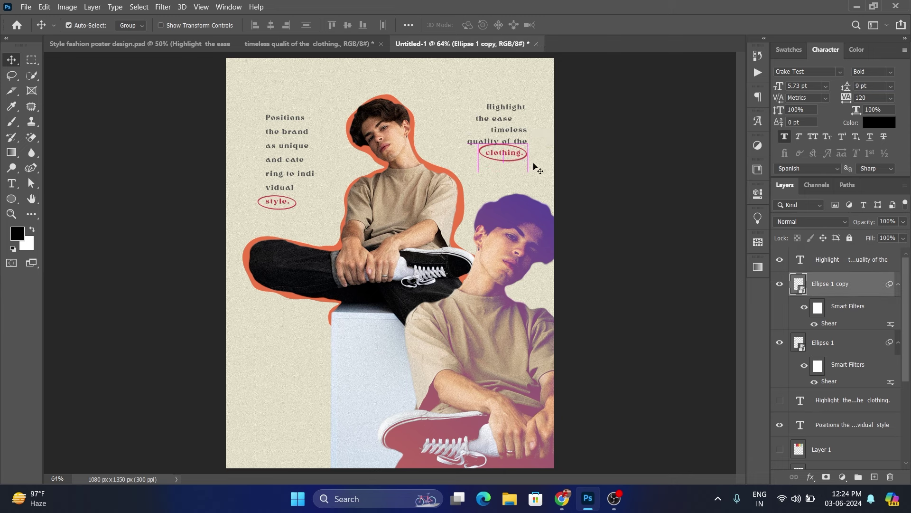
click(573, 172)
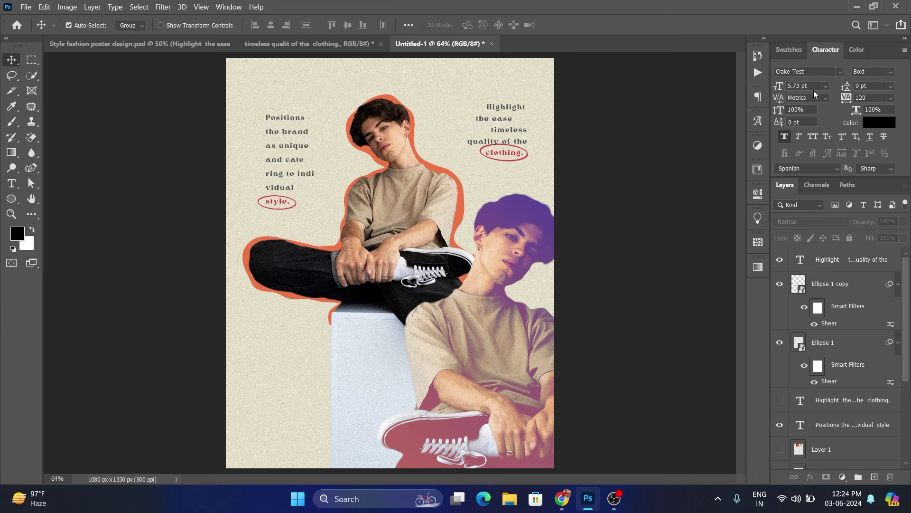
- Type 'Own your Look' in Creattion Demo at the top of the poster
key(t)
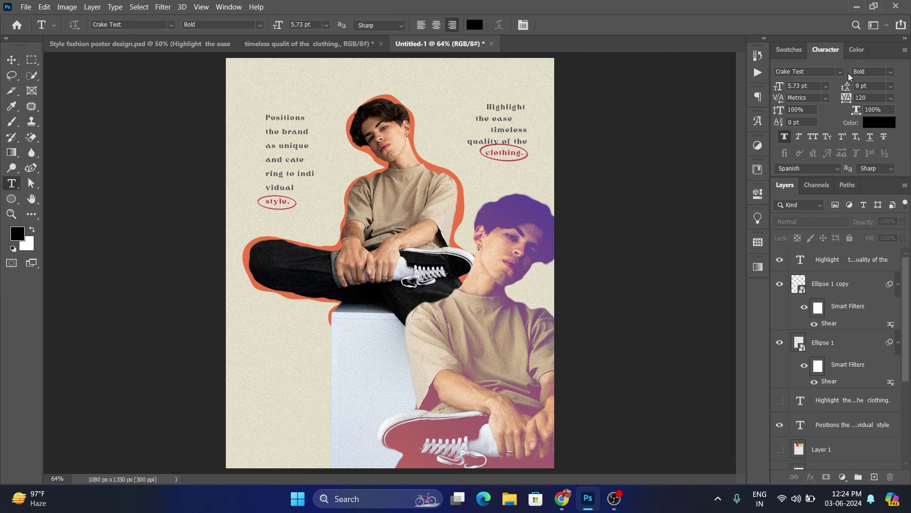
click(843, 72)
click(690, 164)
click(332, 86)
text(Own your look)
drag(428, 81, 422, 81)
text(L)
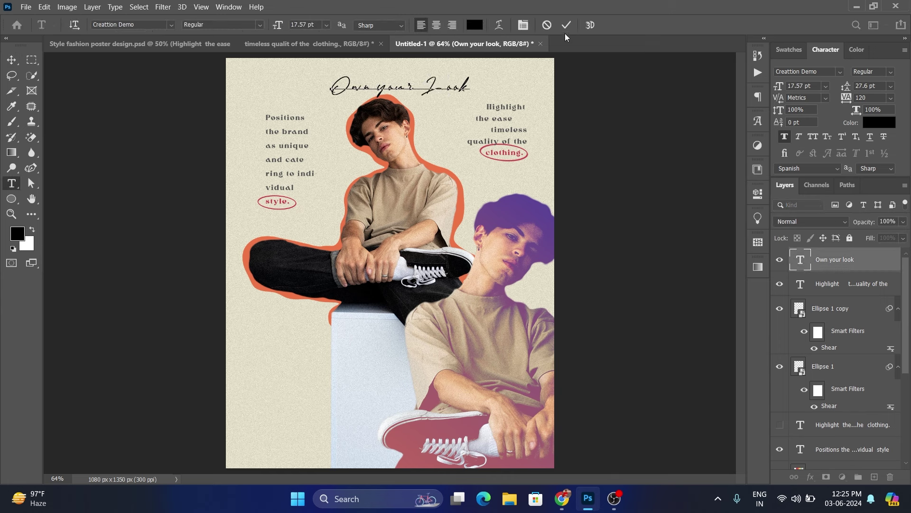
click(567, 24)
key(v)
- Scale the title to about 91%, place it at the top, and duplicate it to the lower left
mouse_move(458, 89)
mouse_down()
mouse_move(446, 93)
mouse_move(460, 71)
mouse_move(447, 74)
mouse_up()
key(ctrl+t)
drag(389, 90, 395, 83)
click(588, 25)
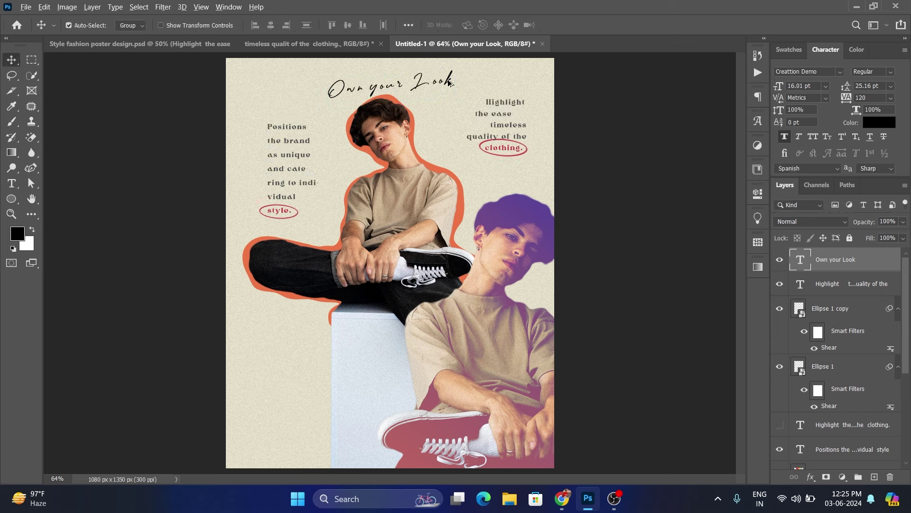
alt+drag(449, 83, 343, 365)
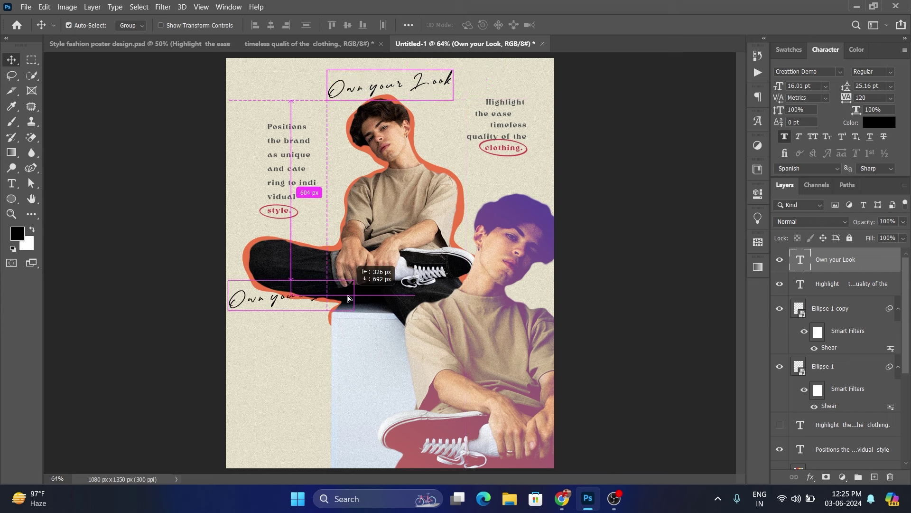
double_click(348, 367)
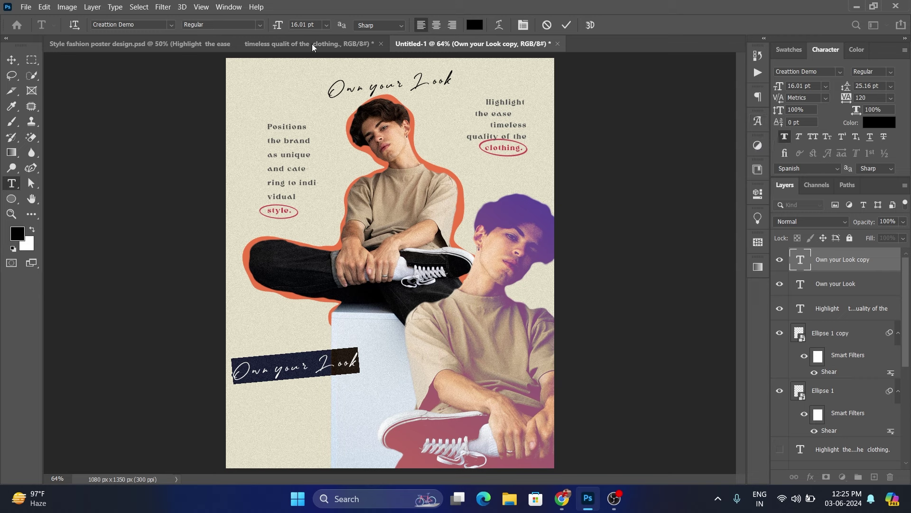
click(229, 8)
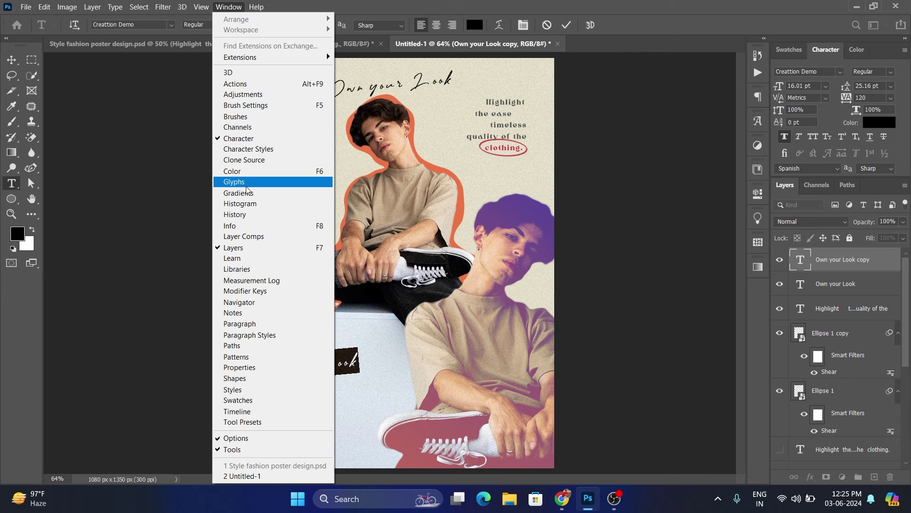
- Replace the lower title copy's text with a decorative script flourish glyph from the Glyphs panel
click(758, 121)
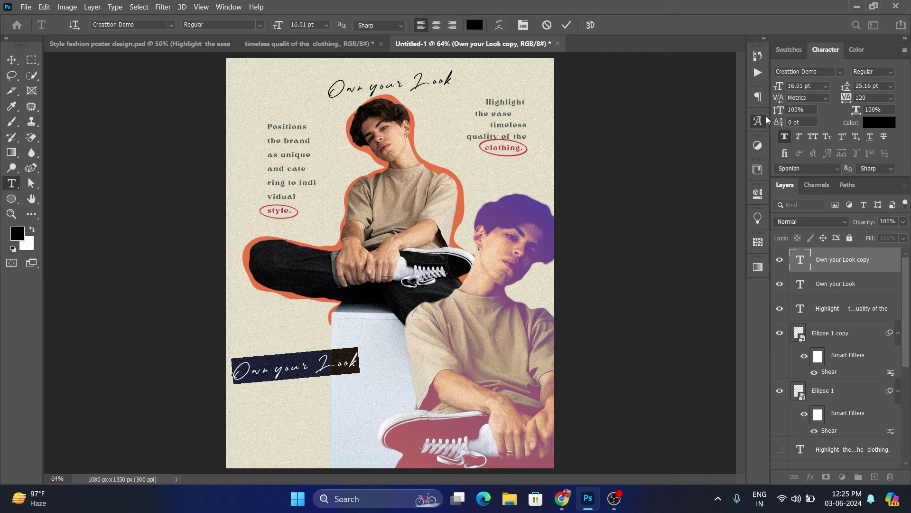
click(309, 362)
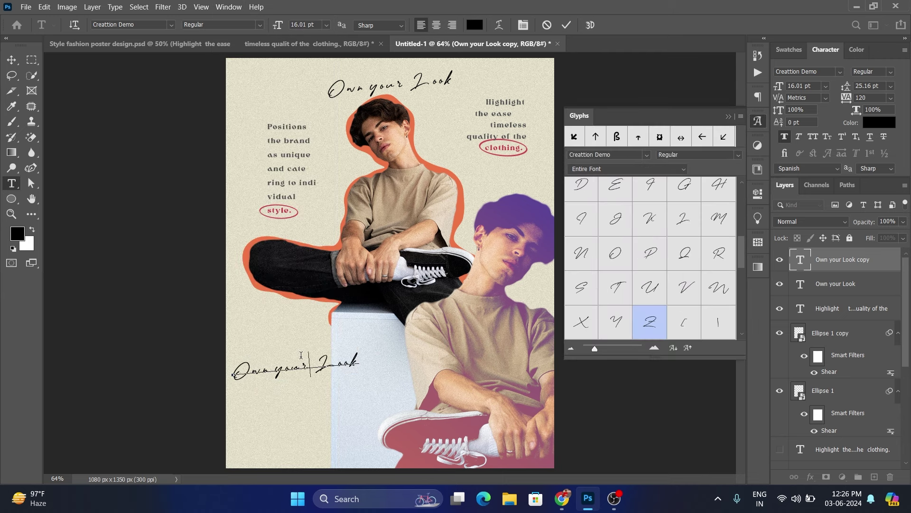
key(ctrl+a)
scroll(698, 287, down, 10)
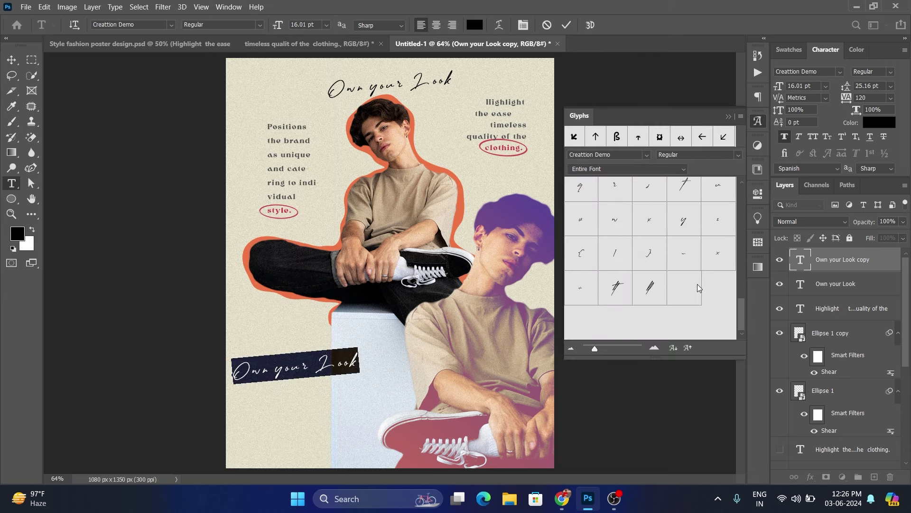
double_click(621, 294)
click(567, 25)
- Enlarge the flourish glyph and move it up-right beside the model's shoulder
key(ctrl+t)
mouse_move(236, 370)
mouse_down()
mouse_move(441, 185)
mouse_move(468, 175)
mouse_up()
click(455, 79)
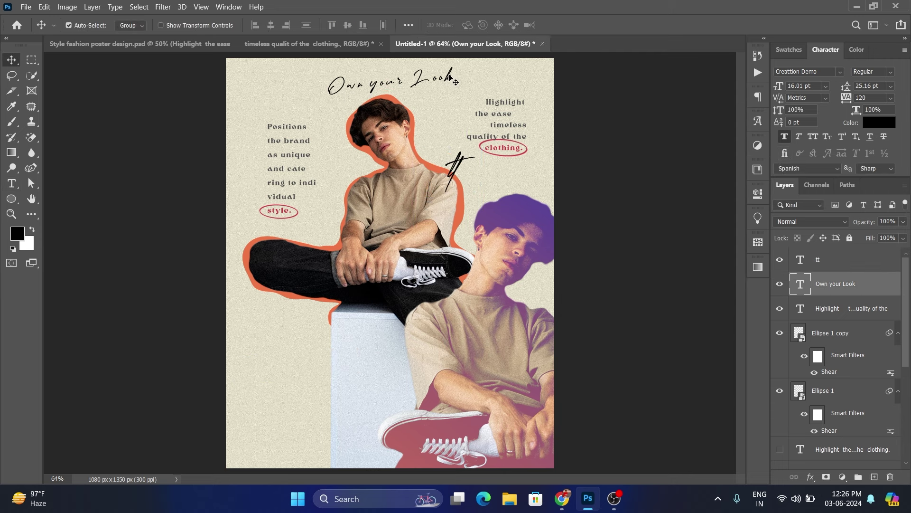
click(891, 98)
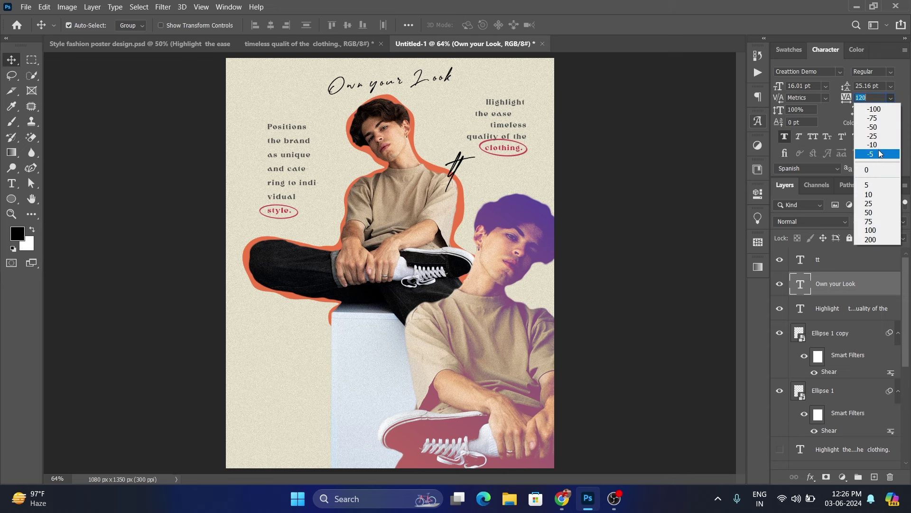
- Set the 'Own your Look' title's tracking to -10 and shift it right
click(876, 154)
drag(417, 81, 430, 81)
click(891, 98)
click(876, 142)
click(830, 333)
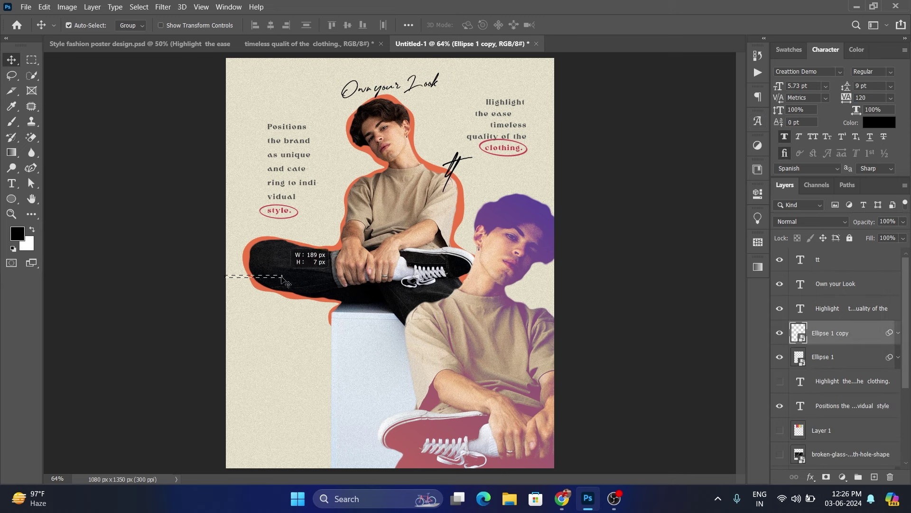
ctrl+click(860, 328)
scroll(860, 327, down, 5)
- Unlock the model layer and move the orange-outlined figure, title and tt scribble down slightly
click(843, 385)
click(879, 384)
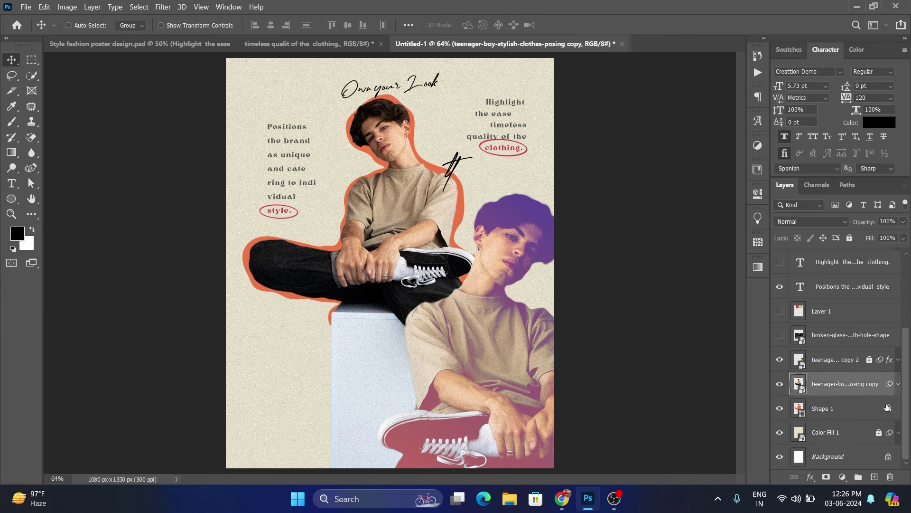
click(858, 405)
click(68, 25)
drag(426, 239, 427, 268)
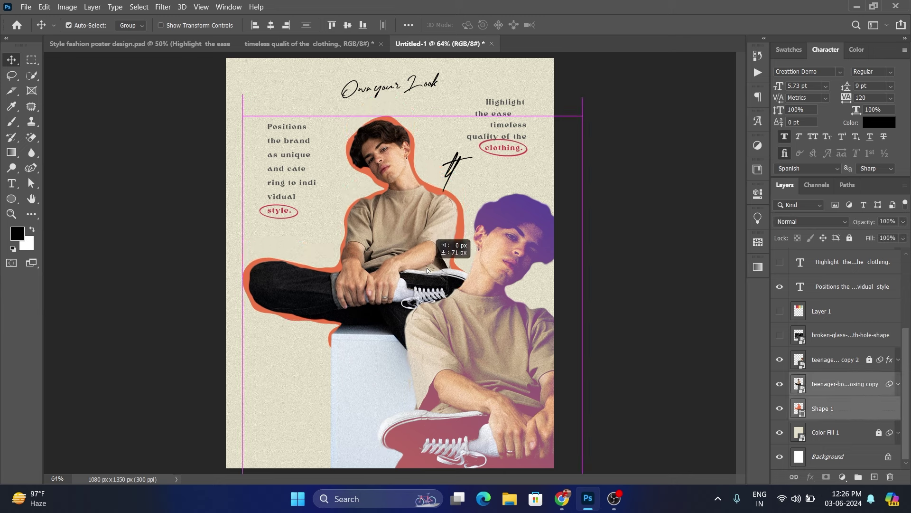
drag(426, 269, 428, 279)
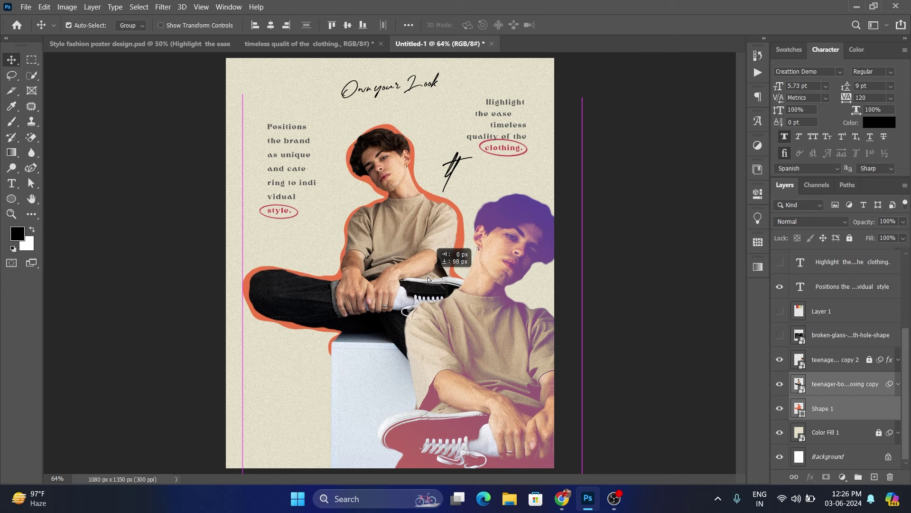
drag(394, 86, 395, 92)
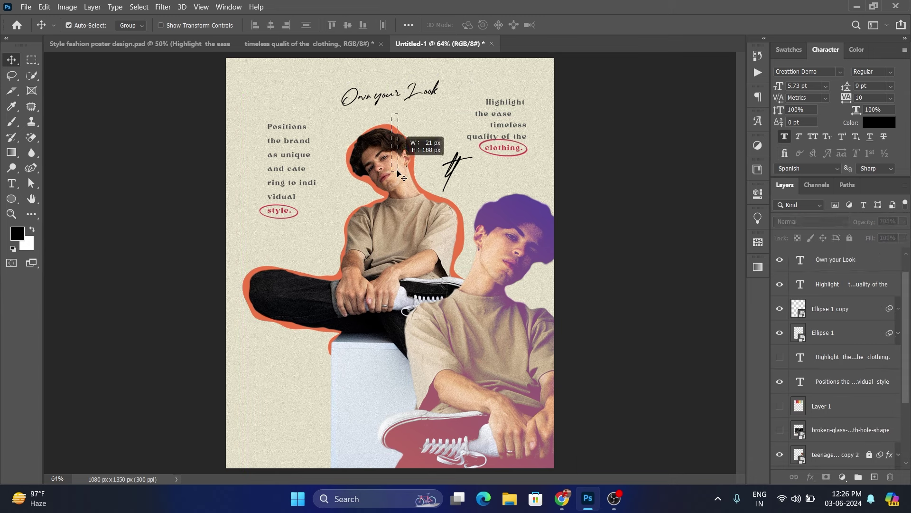
drag(455, 167, 455, 174)
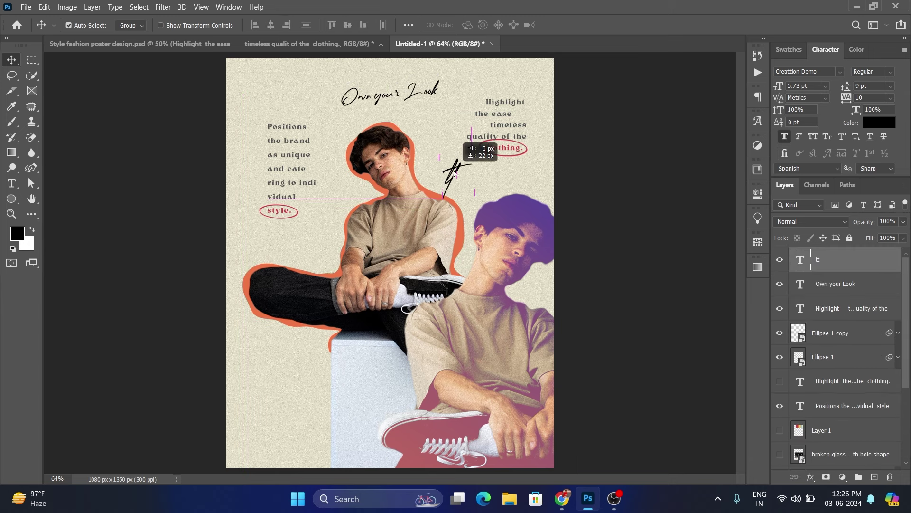
click(580, 305)
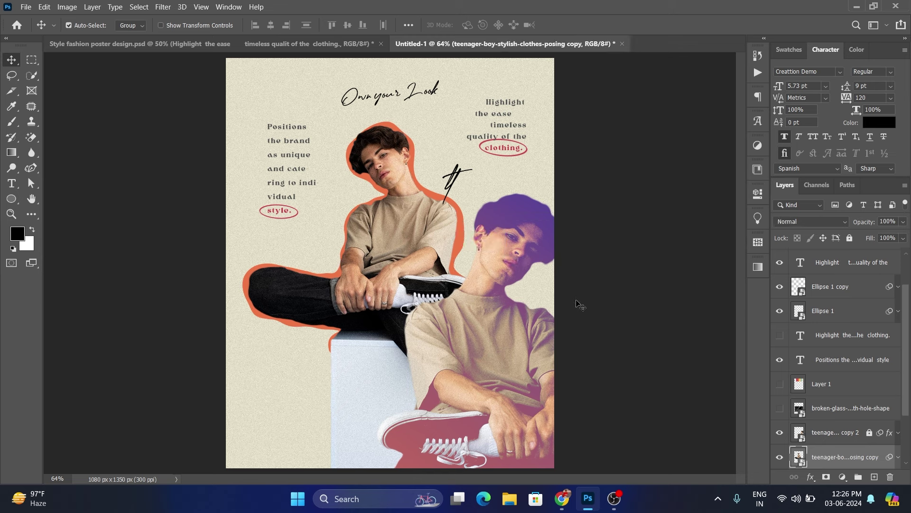
click(600, 295)
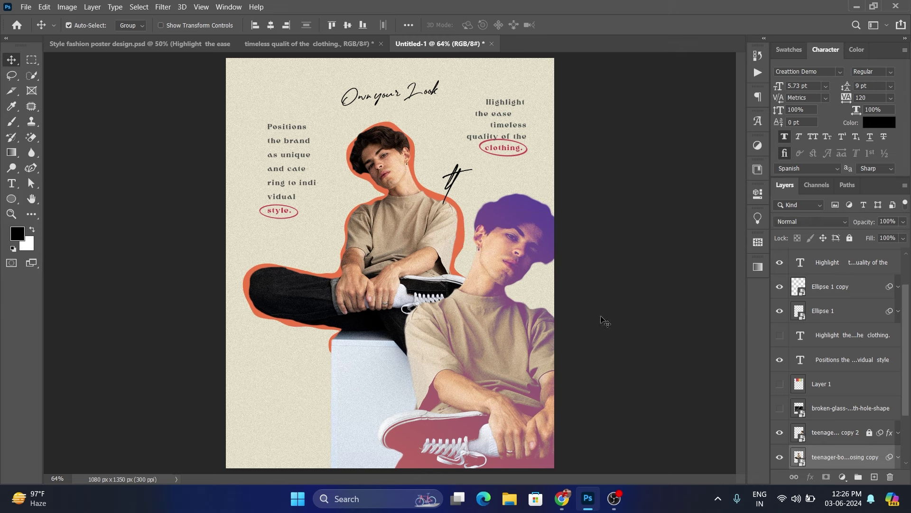
key(ctrl+z)
key(ctrl+z)
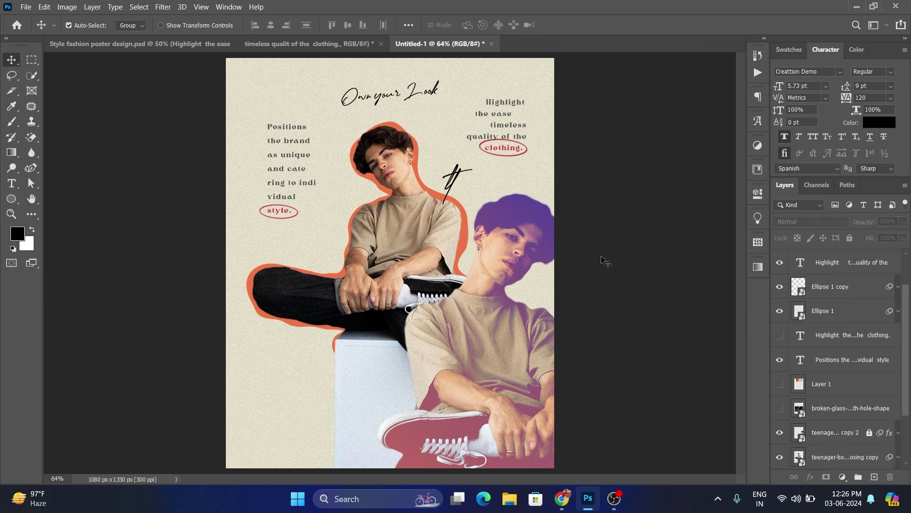
- Type the word 'style' in Midstar on the white block near the bottom
click(12, 184)
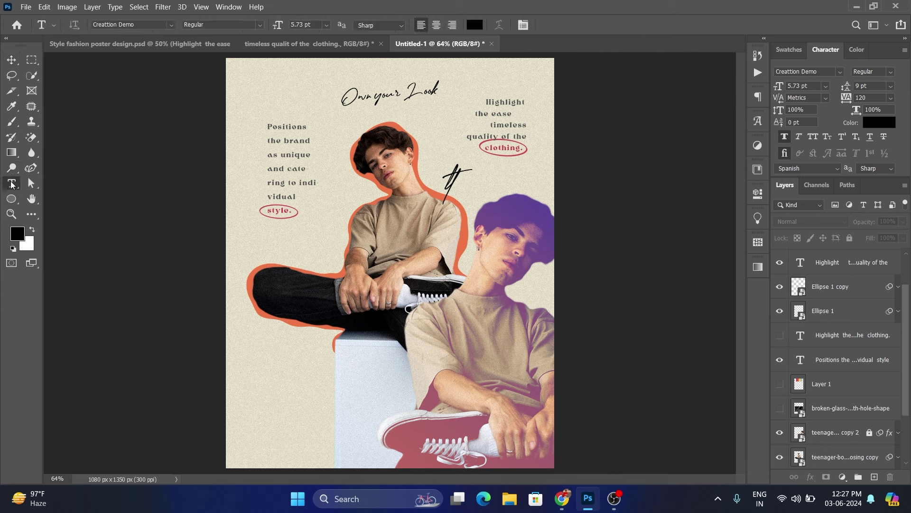
click(839, 72)
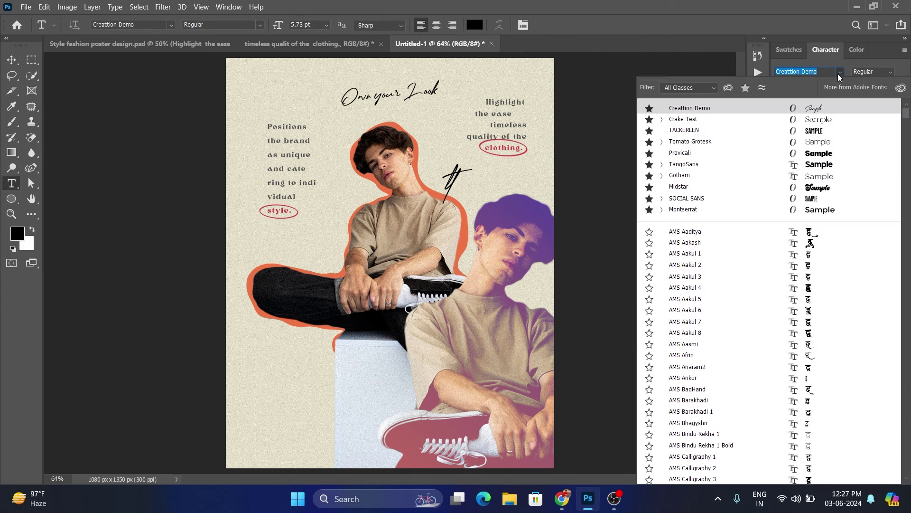
click(696, 188)
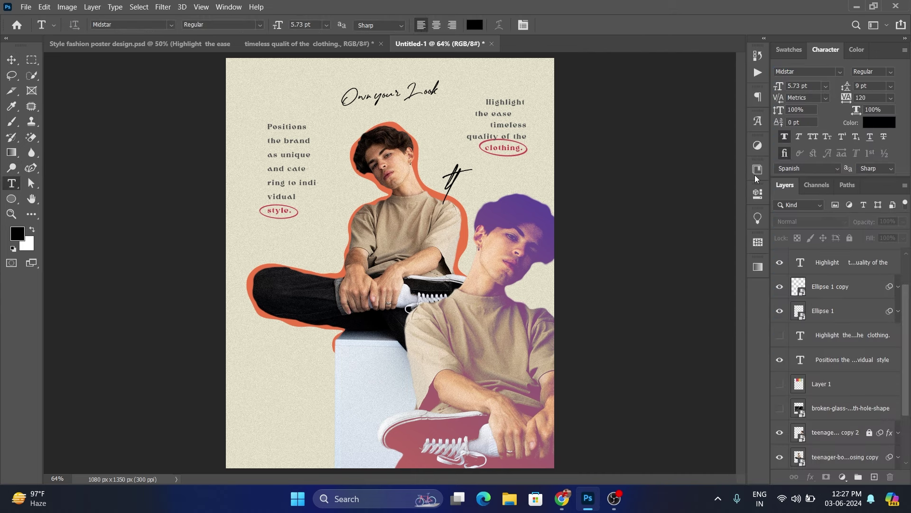
click(391, 387)
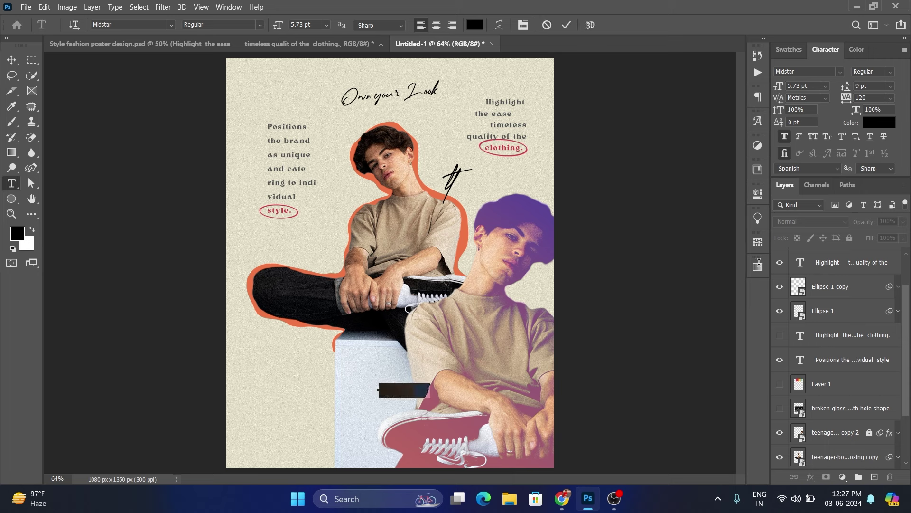
text(style)
click(566, 24)
- Enlarge 'style', set its tracking to -5, place it, and duplicate it just below
key(ctrl+t)
mouse_move(395, 397)
mouse_down()
mouse_move(422, 420)
mouse_move(407, 388)
mouse_up()
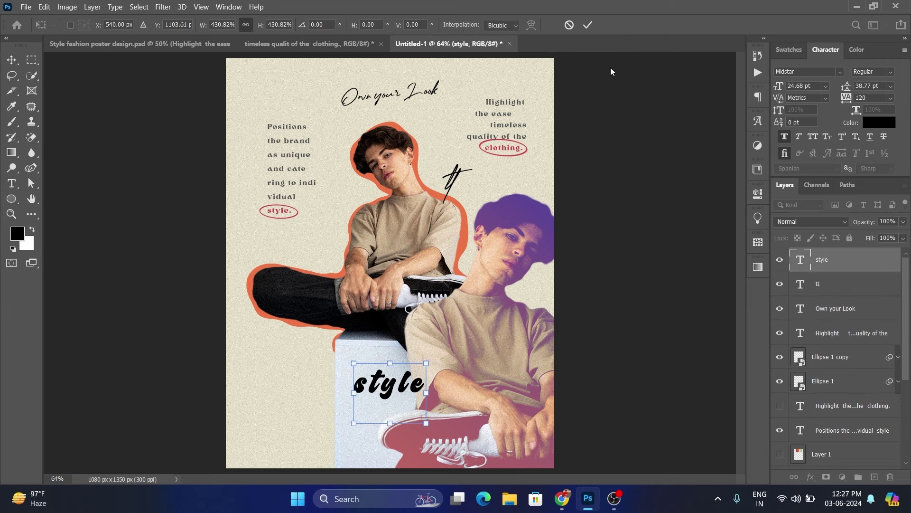
click(592, 28)
click(891, 98)
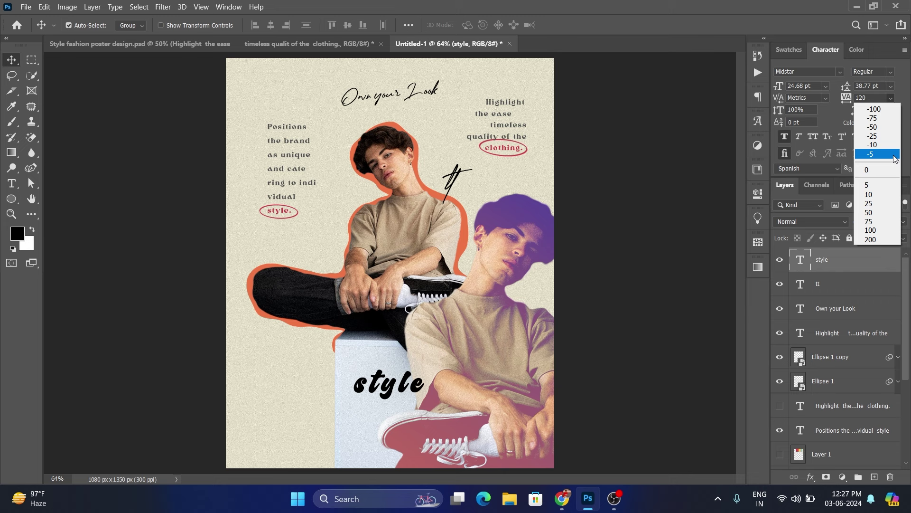
click(864, 154)
drag(399, 379, 401, 392)
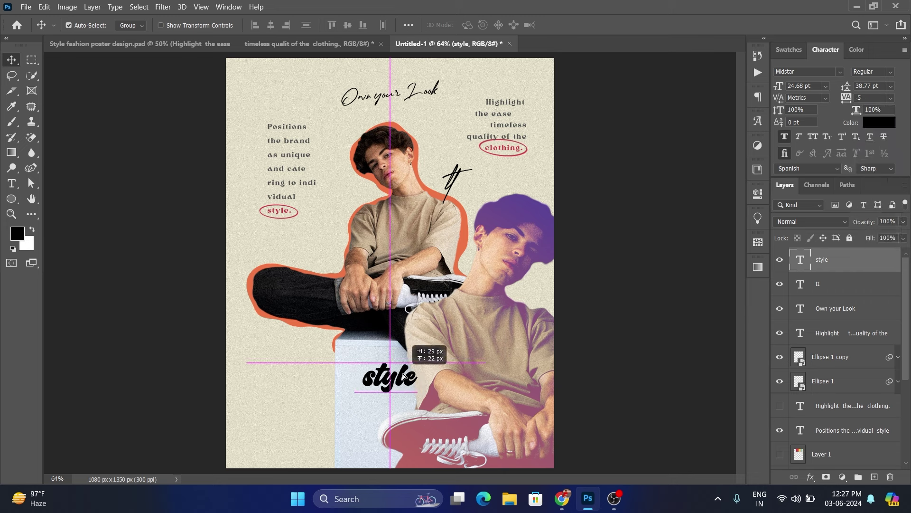
mouse_move(401, 392)
mouse_down()
mouse_move(402, 378)
mouse_move(400, 409)
mouse_up()
- Retype the copy as 'beyond', enlarge it to about 180% and place it under 'style'
double_click(400, 409)
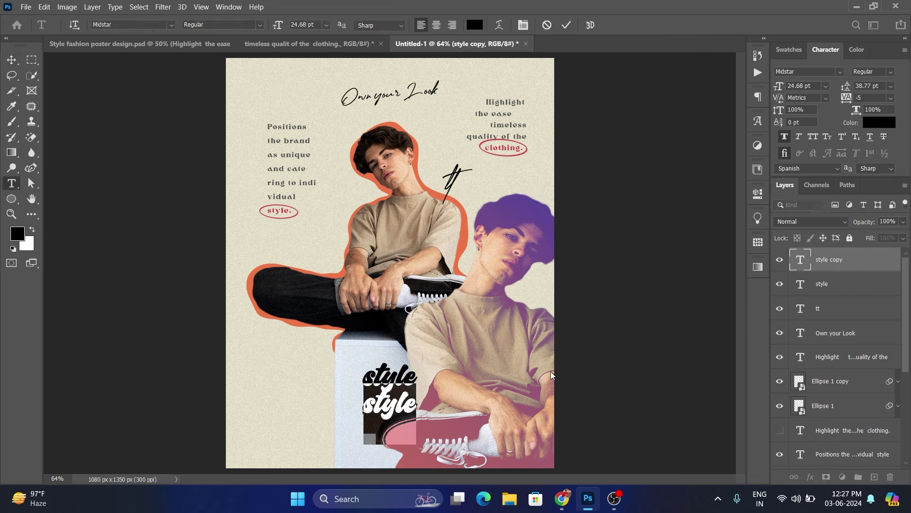
text(beyond)
key(ctrl+Return)
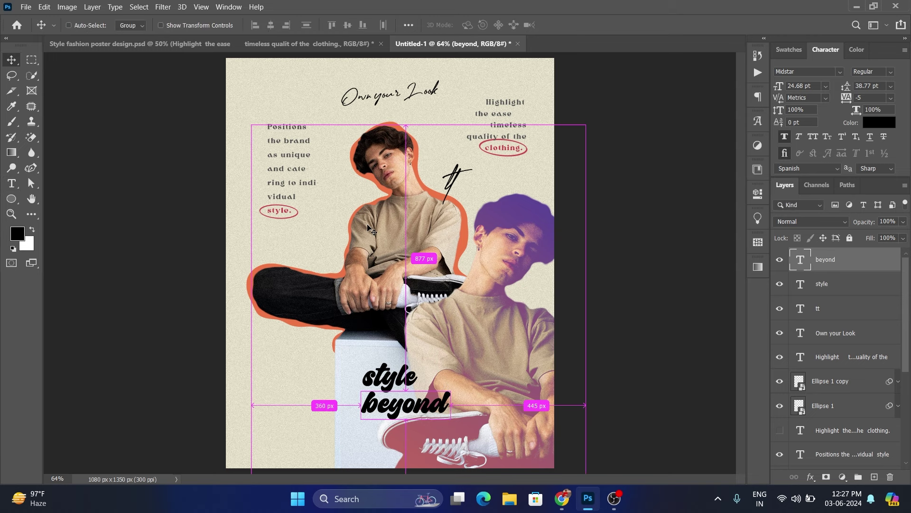
key(ctrl+t)
drag(451, 384, 523, 338)
drag(475, 368, 424, 403)
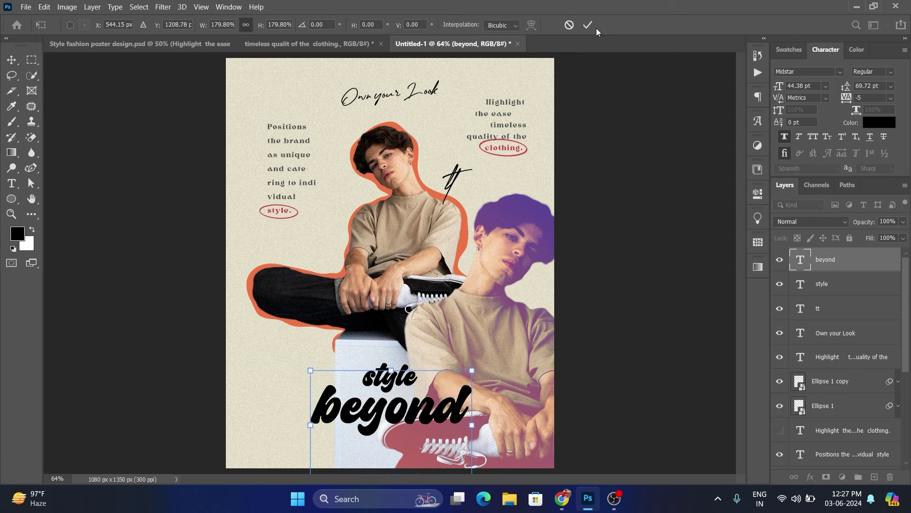
key(Return)
- Duplicate 'beyond', retype it as 'trends', and shrink it into place below 'beyond'
drag(419, 400, 457, 345)
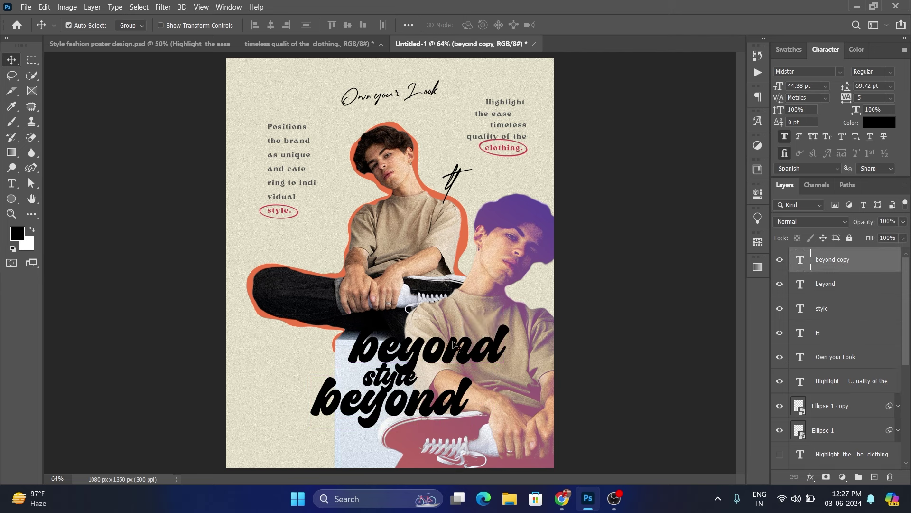
double_click(456, 346)
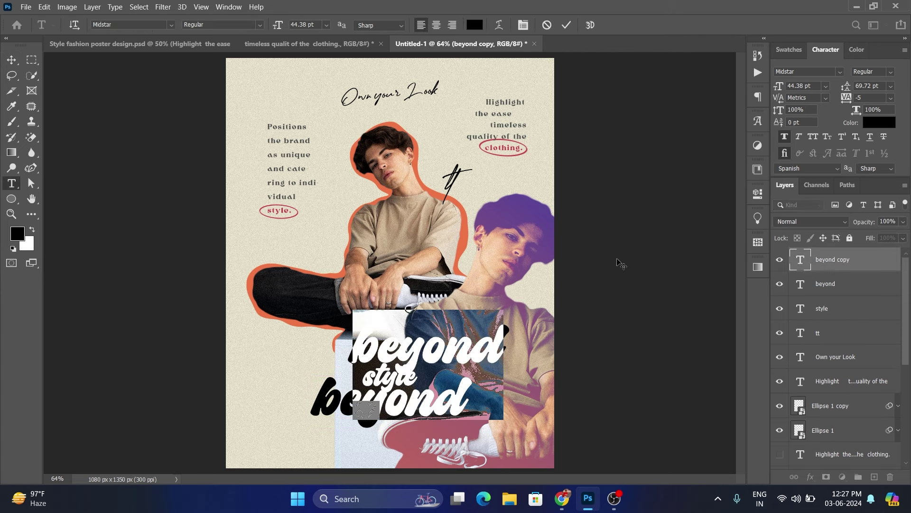
text(trends)
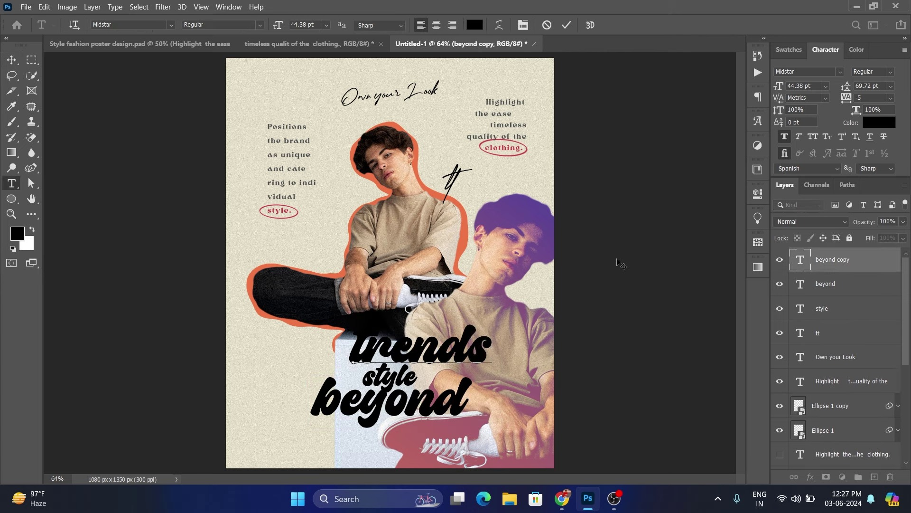
click(567, 24)
key(v)
drag(445, 355, 446, 427)
key(ctrl+t)
mouse_move(496, 395)
mouse_down()
mouse_move(432, 413)
mouse_move(394, 451)
mouse_up()
key(Return)
click(840, 72)
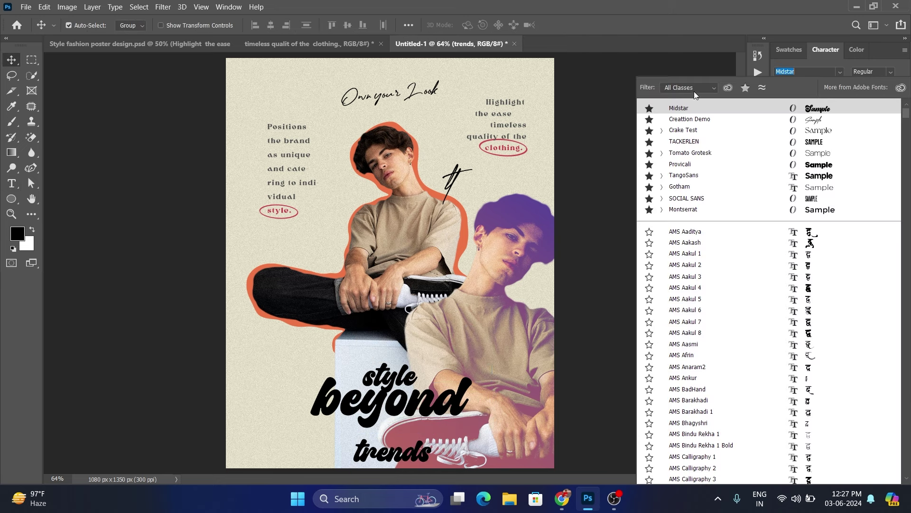
- Set 'trends' in Creattion Demo and move it up under 'beyond'
click(717, 119)
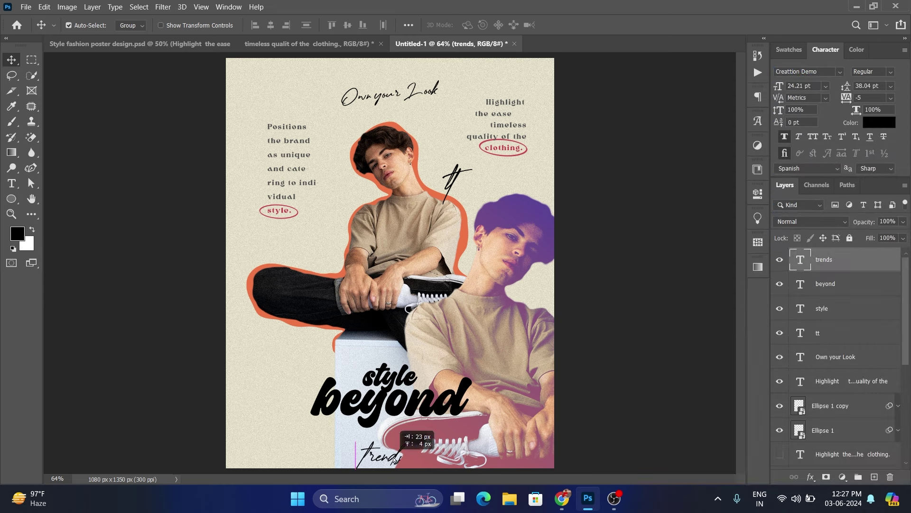
drag(389, 462, 408, 426)
click(394, 380)
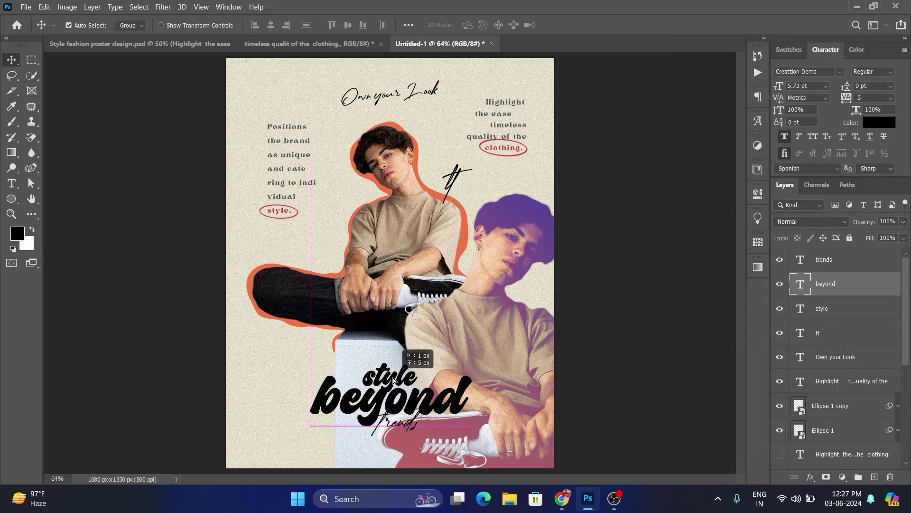
- Give 'beyond' the swash alternate 'b' glyph and turn off its Faux Bold
double_click(336, 398)
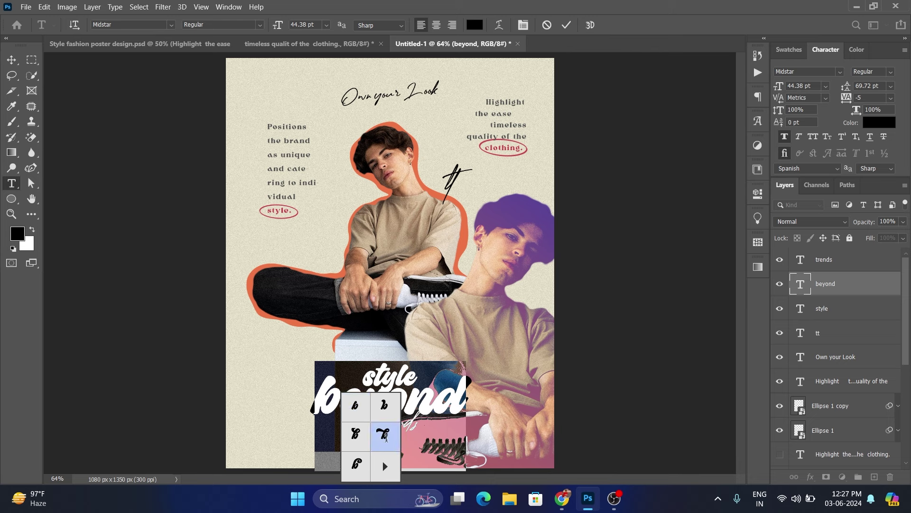
click(383, 436)
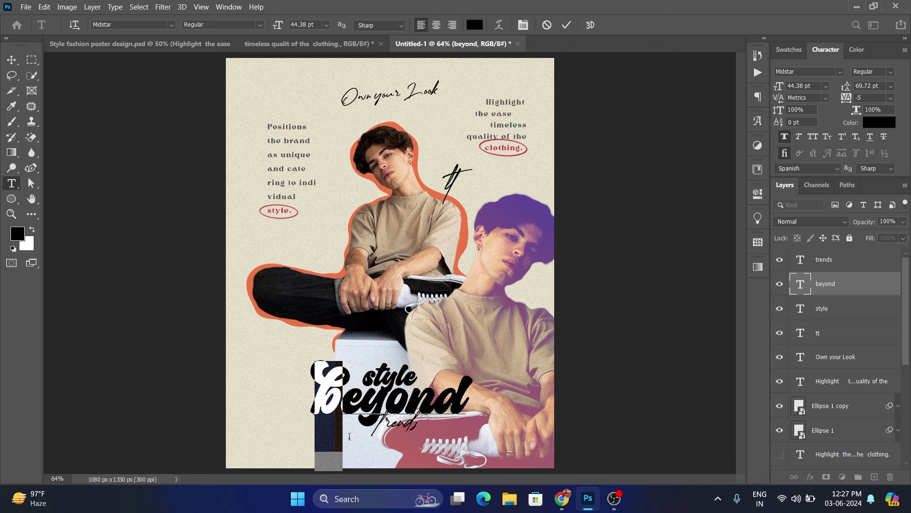
key(ctrl+Return)
key(v)
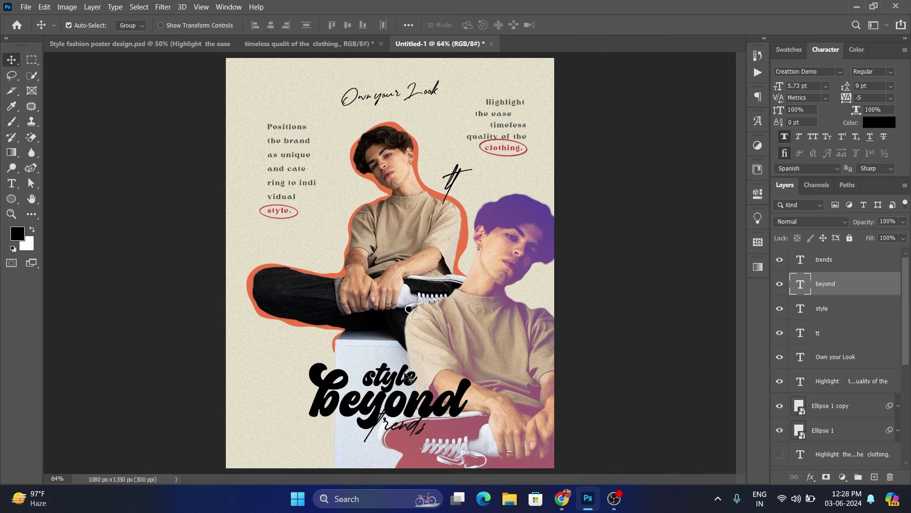
click(784, 137)
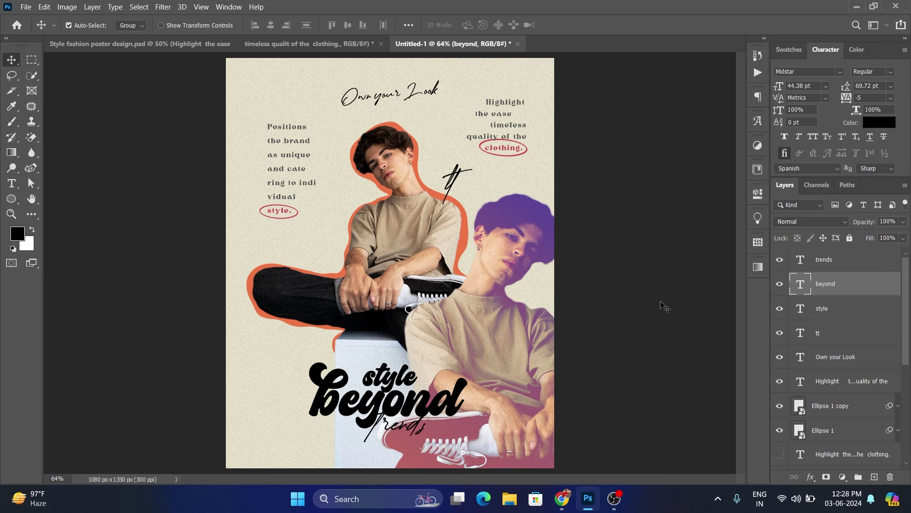
key(alt+bracketleft)
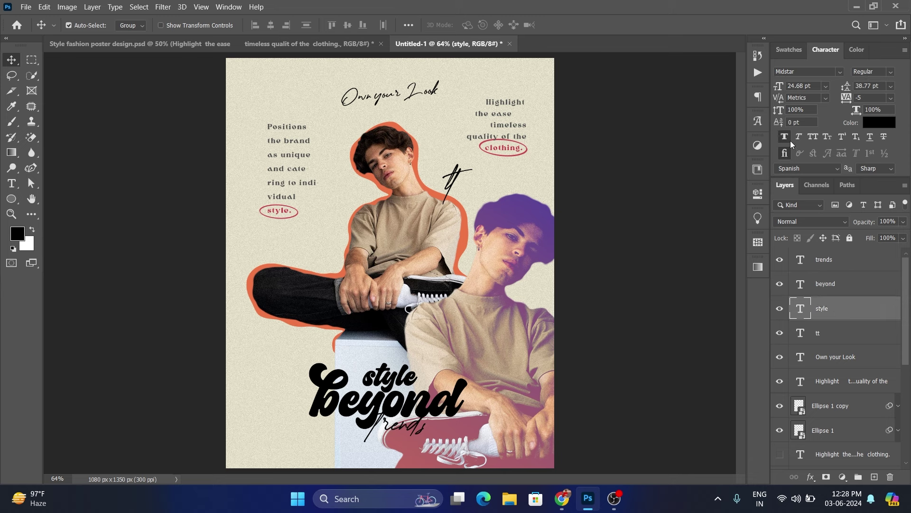
click(730, 253)
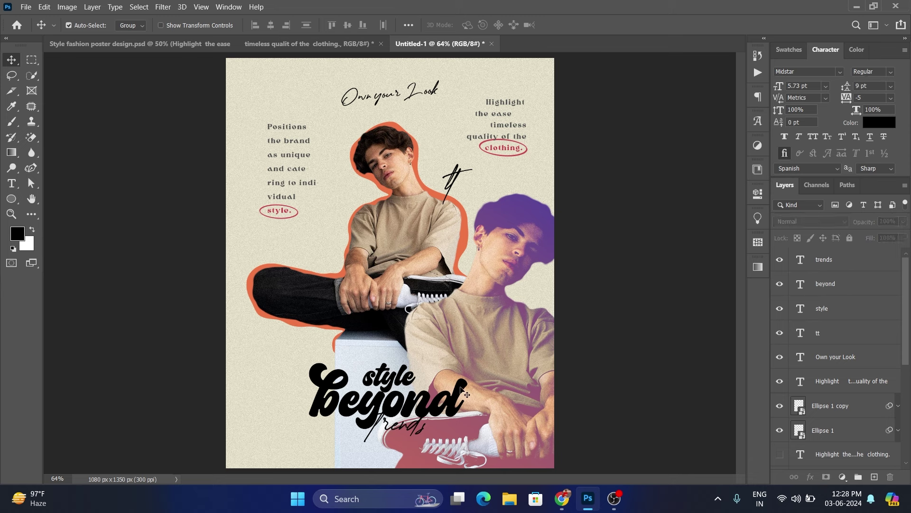
click(463, 393)
- Colour 'beyond' with the sampled orange outline colour and make 'trends' white (#ffffff)
click(879, 122)
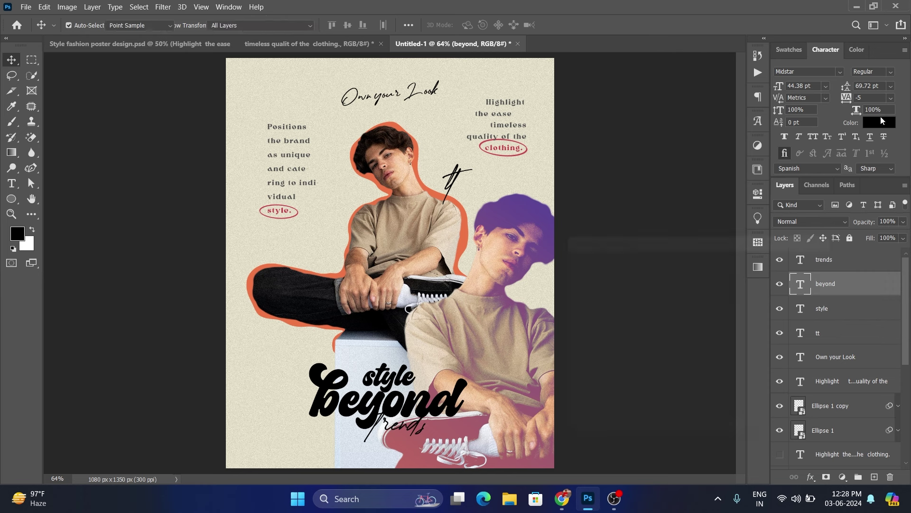
click(398, 123)
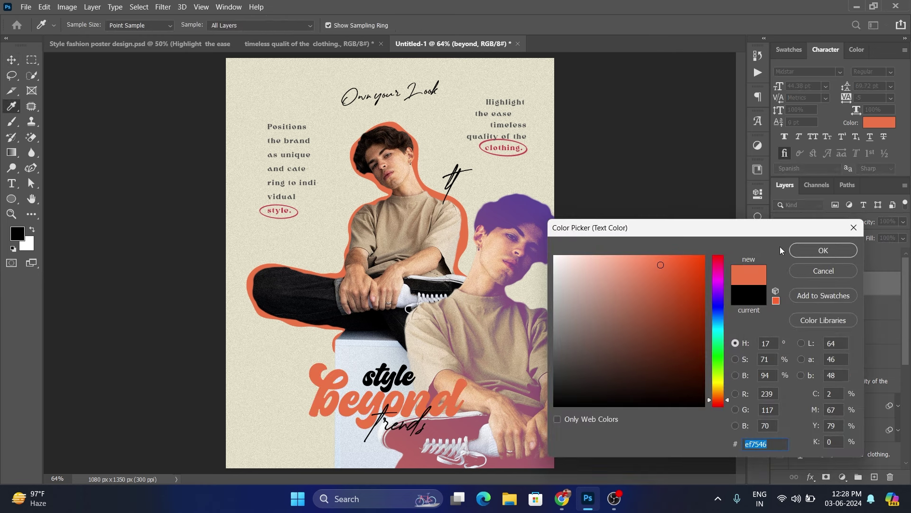
click(823, 250)
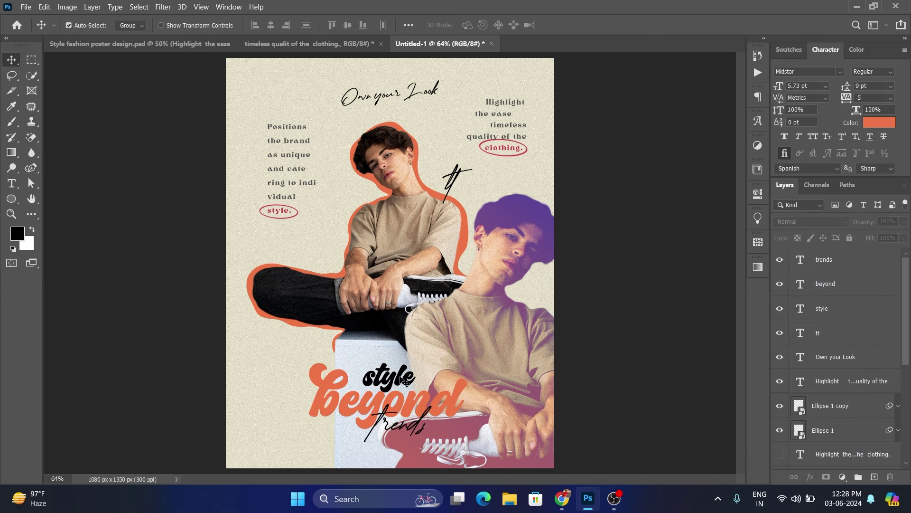
click(401, 390)
ctrl+click(831, 259)
click(880, 122)
text(ffffff)
click(813, 273)
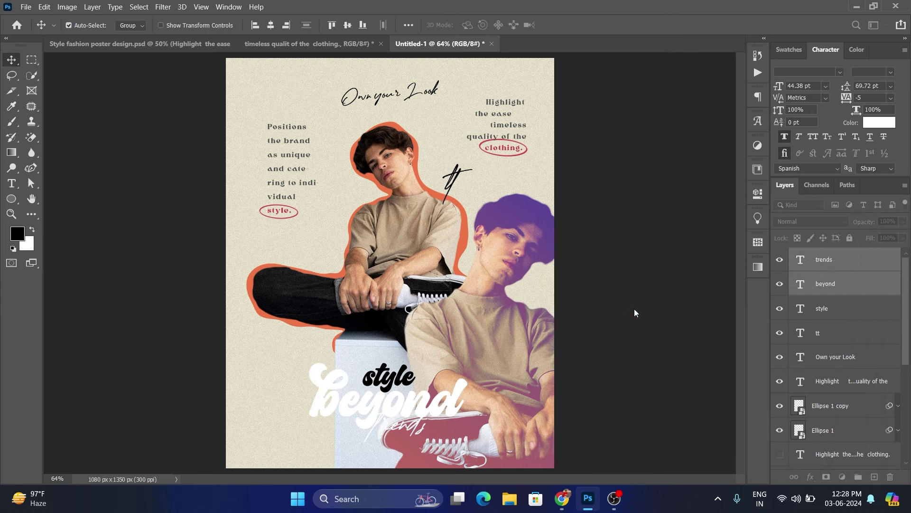
- Make 'style' white (#ffffff) as well and nudge it up slightly
click(831, 266)
ctrl+click(823, 313)
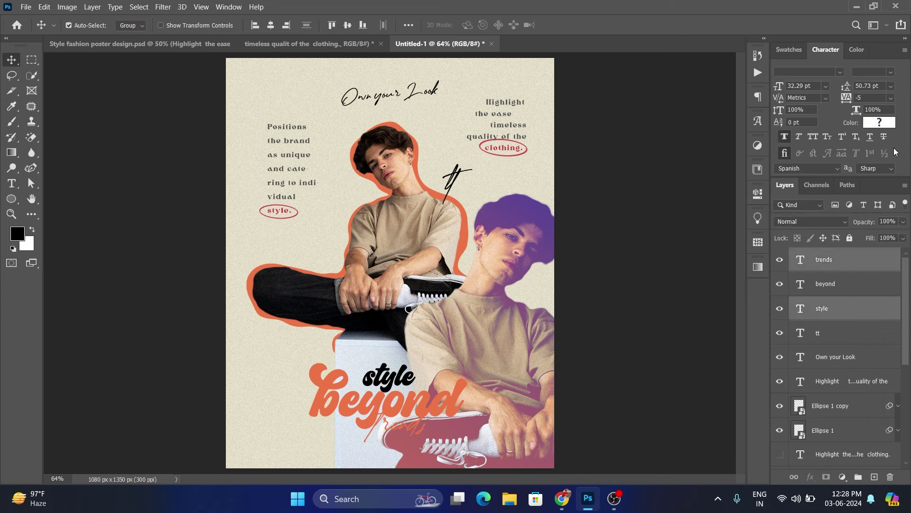
click(879, 122)
text(ffffff)
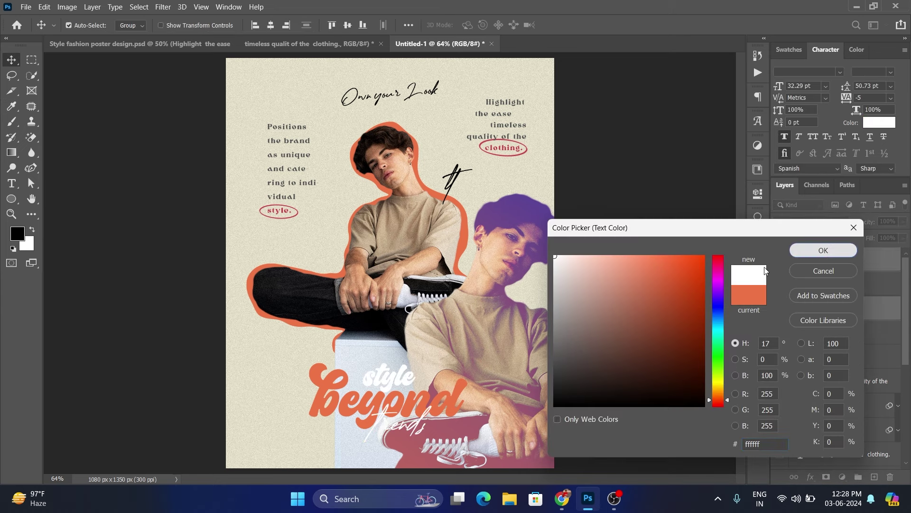
click(810, 253)
key(v)
drag(441, 416, 440, 411)
- Scale the 'style beyond trends' title up to about 107% and reposition it
ctrl+click(609, 351)
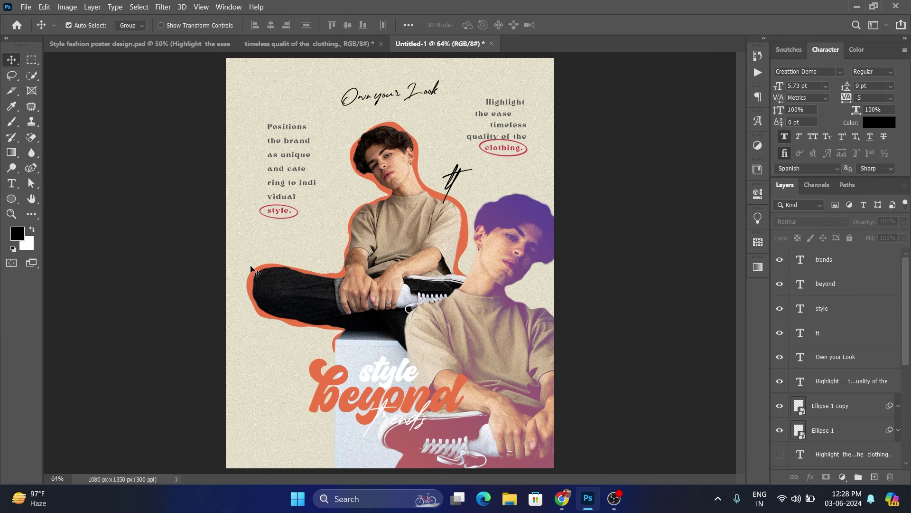
drag(259, 378, 520, 418)
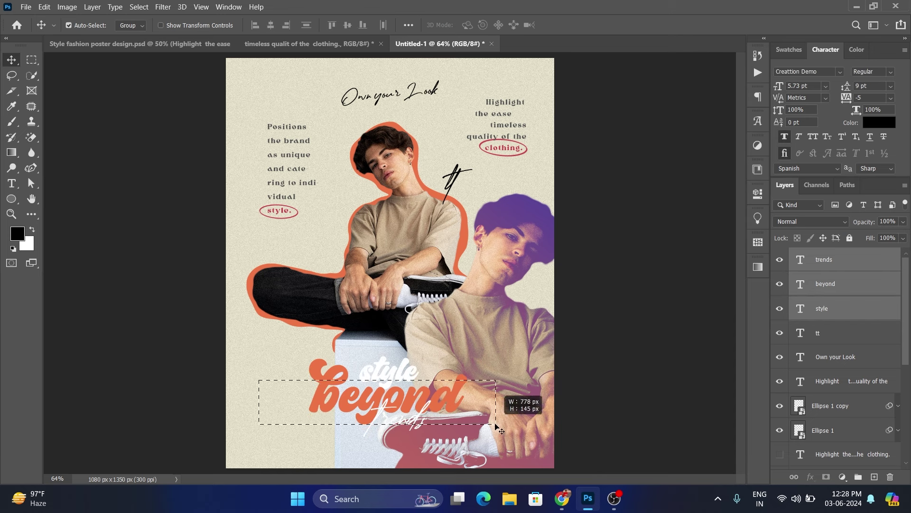
drag(426, 411, 427, 411)
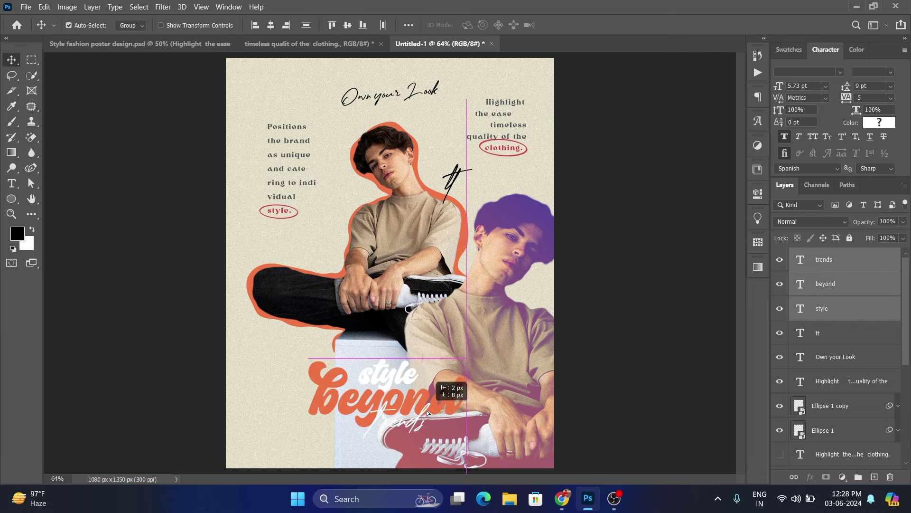
key(ctrl+t)
drag(460, 360, 473, 354)
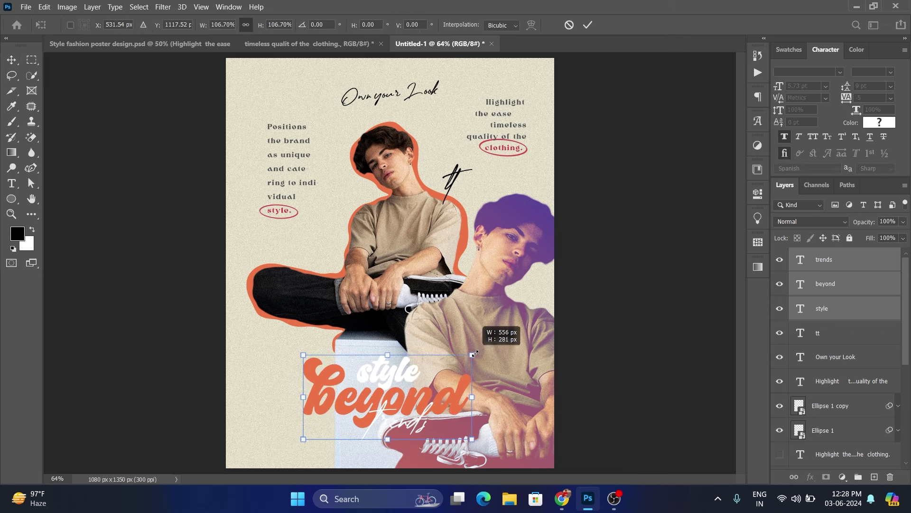
drag(438, 396, 440, 392)
click(587, 24)
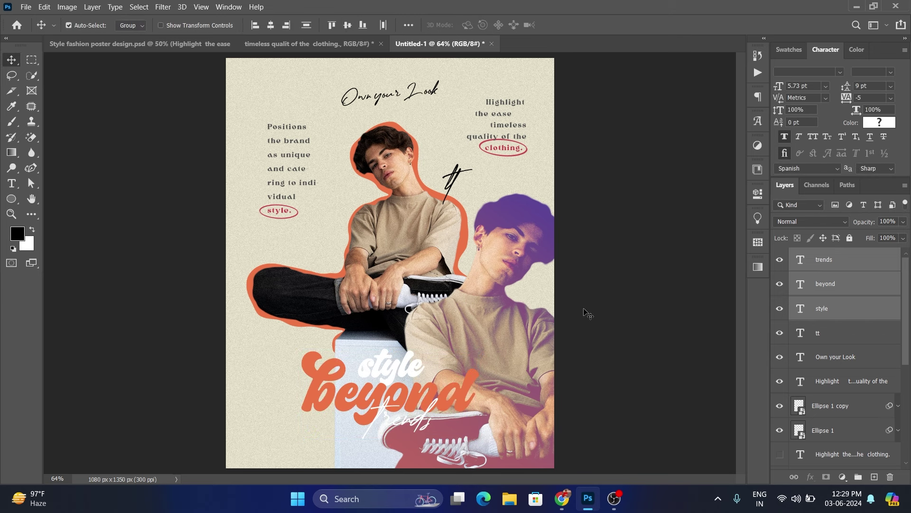
click(591, 327)
scroll(855, 400, down, 2)
- Add a new empty layer above the top photo copy and pick a black-to-transparent gradient
scroll(855, 400, down, 3)
click(840, 369)
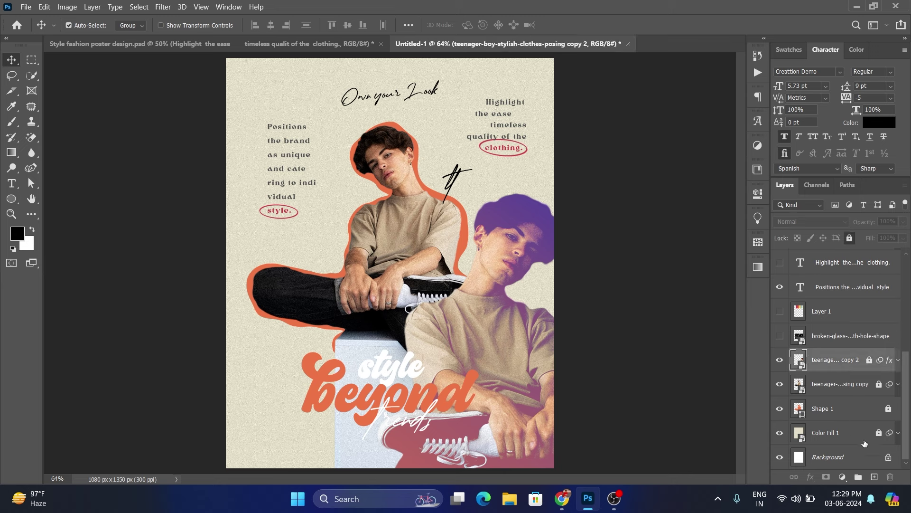
click(873, 476)
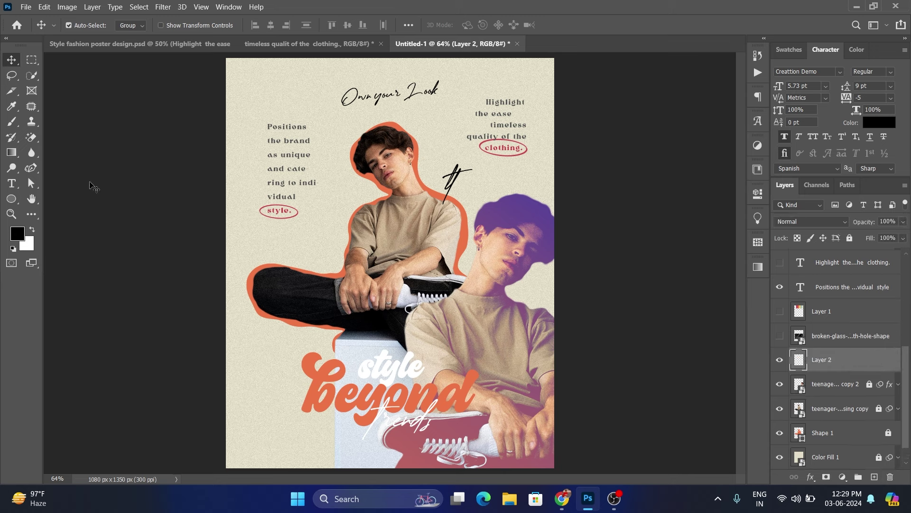
click(11, 152)
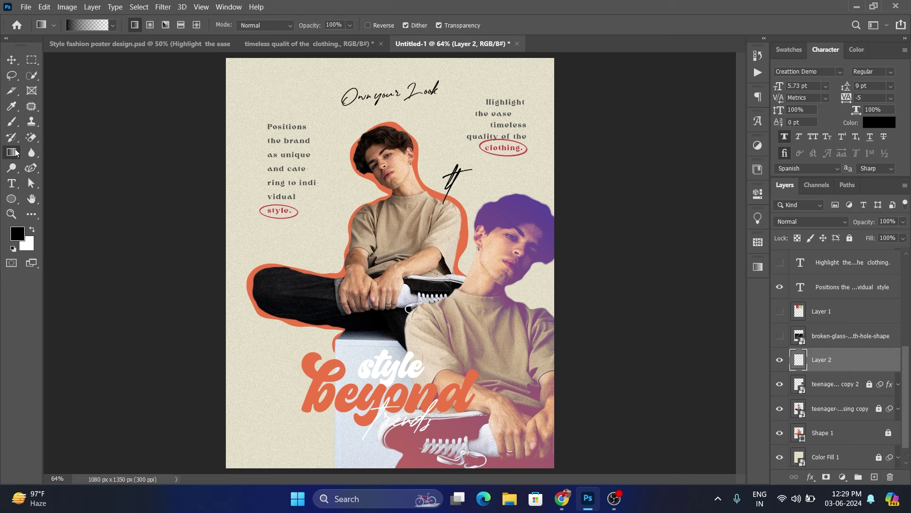
click(89, 26)
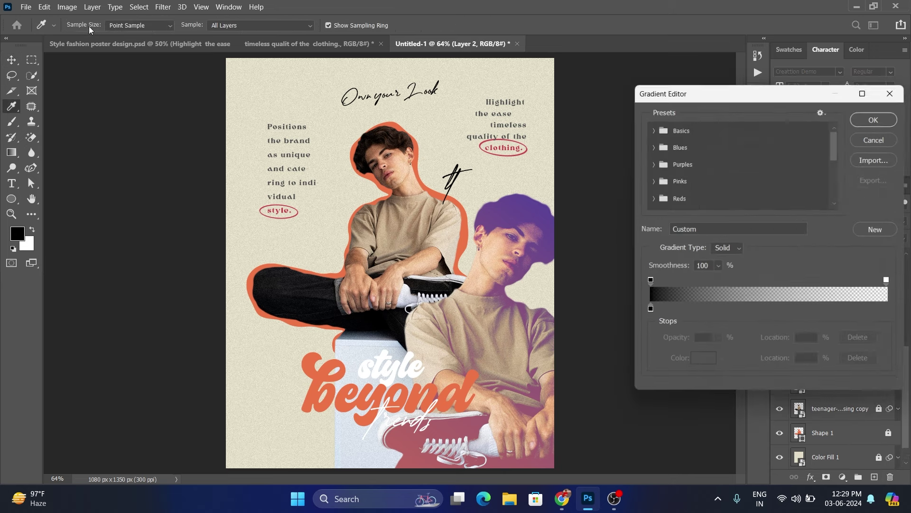
click(650, 310)
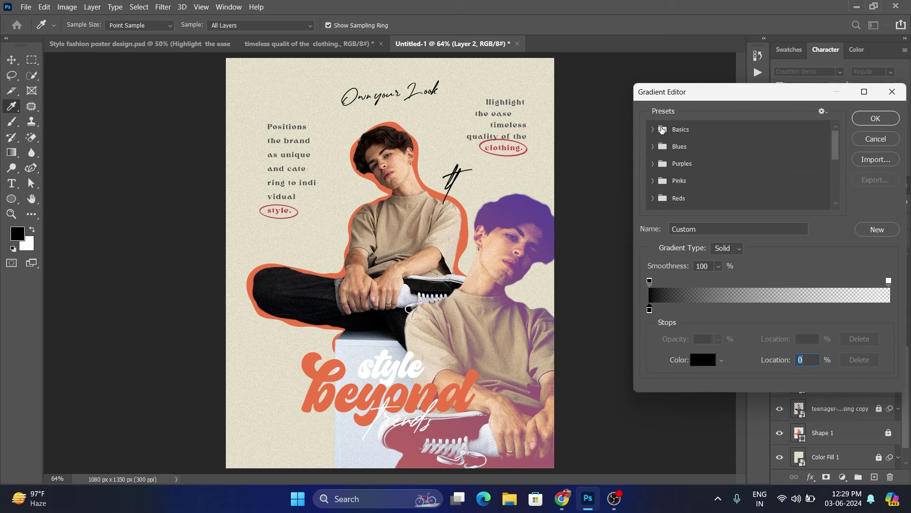
click(654, 129)
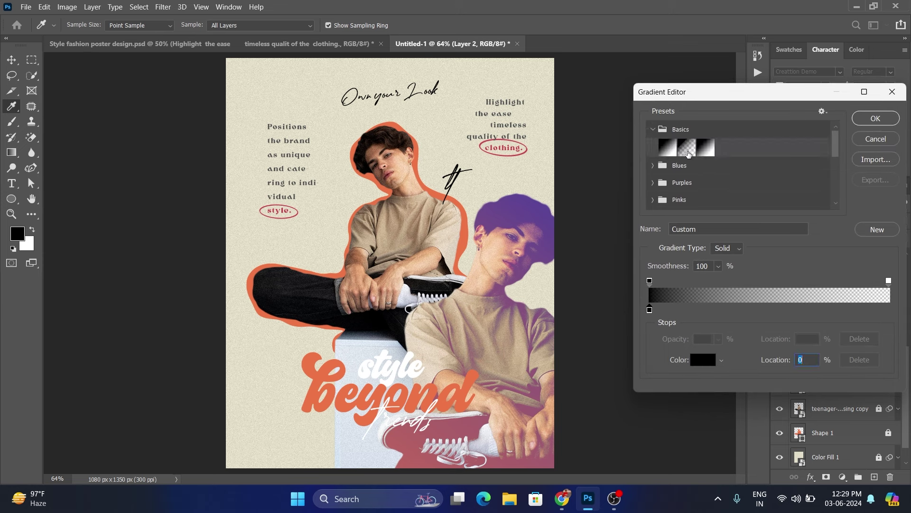
click(653, 130)
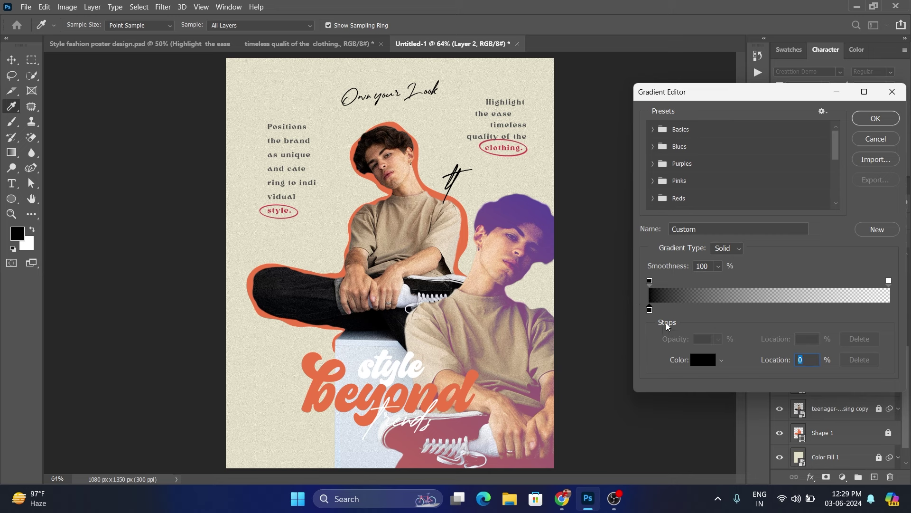
click(876, 118)
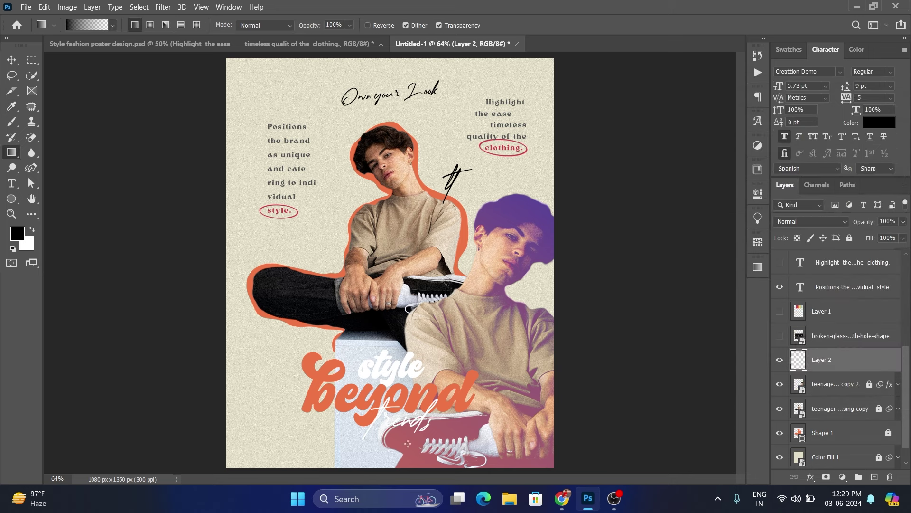
- Draw the dark gradient up from the poster bottom, transform its top edge, and set 89% opacity
drag(393, 469, 399, 364)
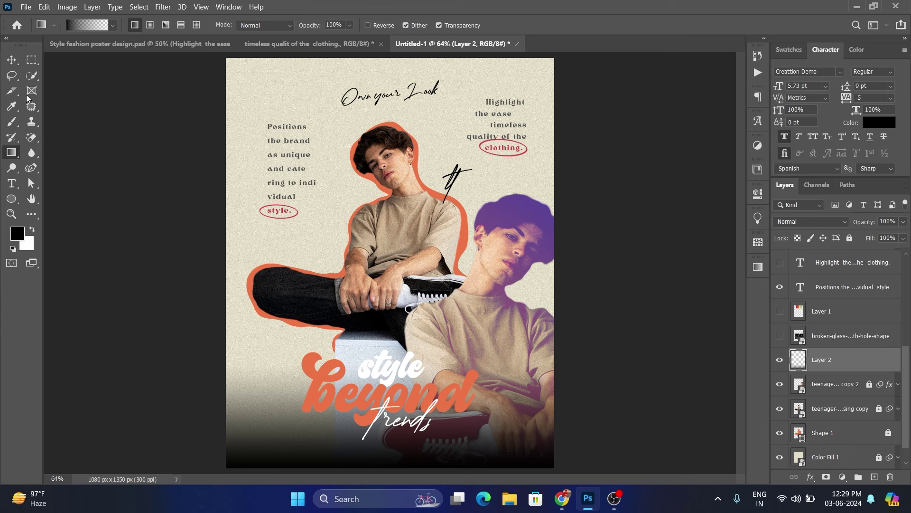
key(ctrl+t)
drag(425, 396, 427, 423)
click(591, 25)
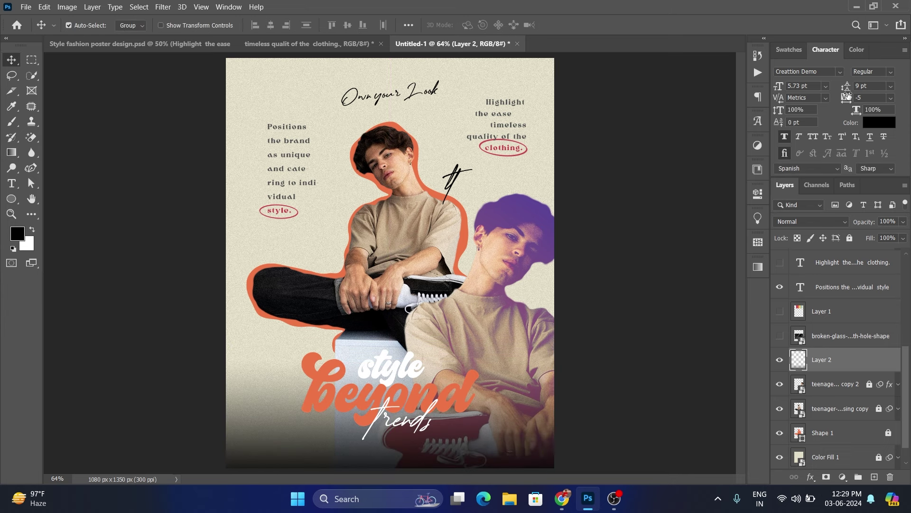
drag(865, 227, 859, 227)
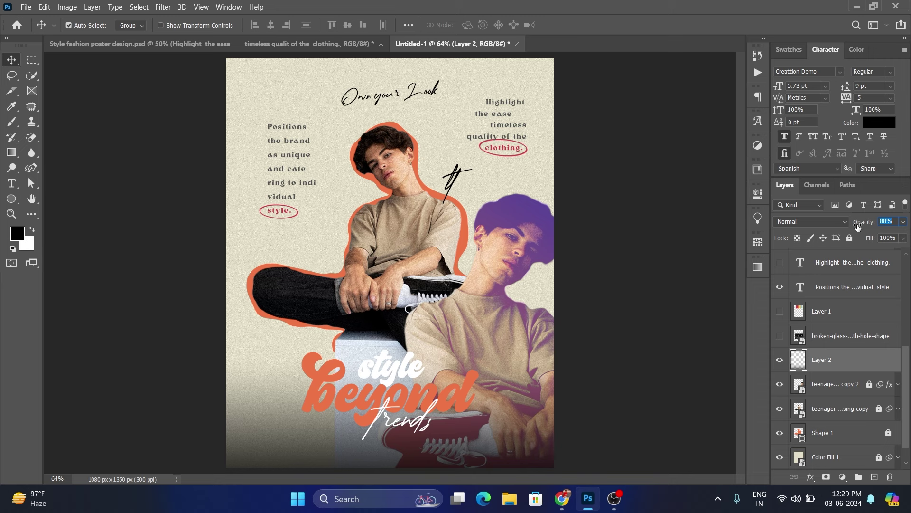
drag(291, 353, 444, 440)
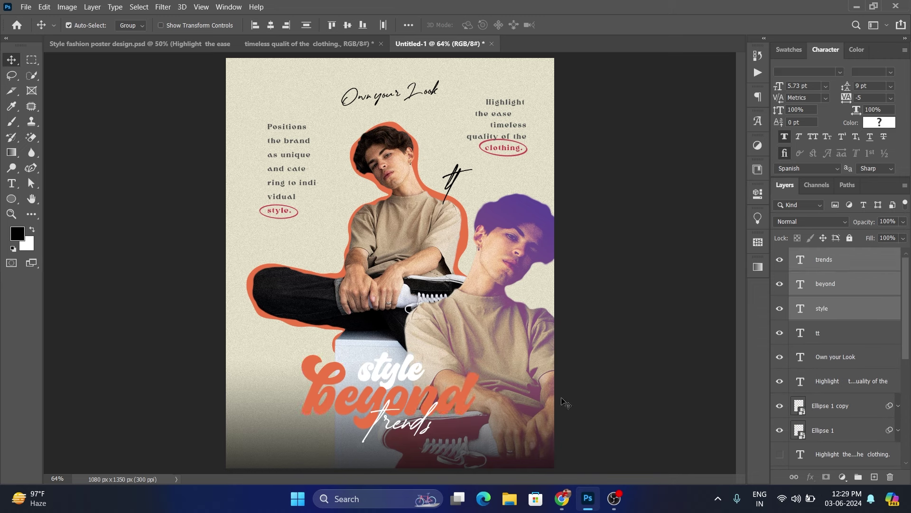
- Add a 4 px white outside Stroke layer effect to the 'beyond' text layer
click(475, 384)
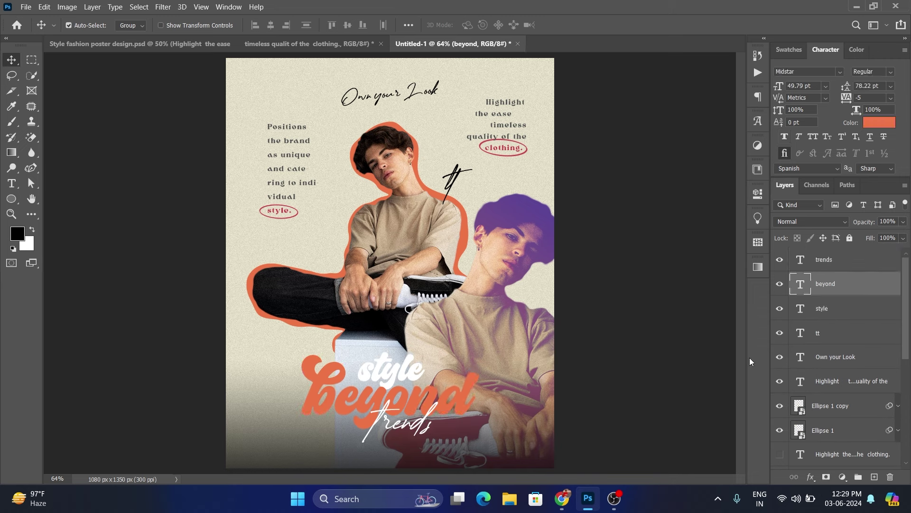
click(812, 477)
click(826, 393)
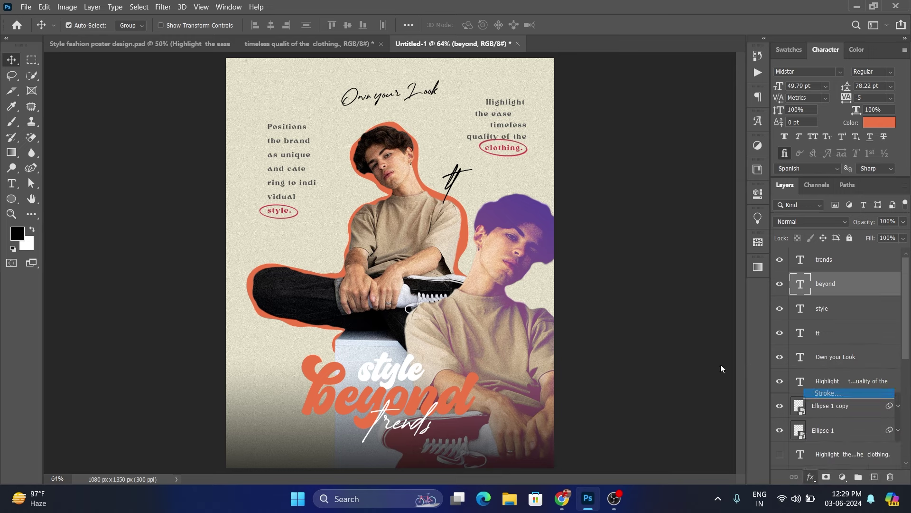
drag(485, 201, 685, 197)
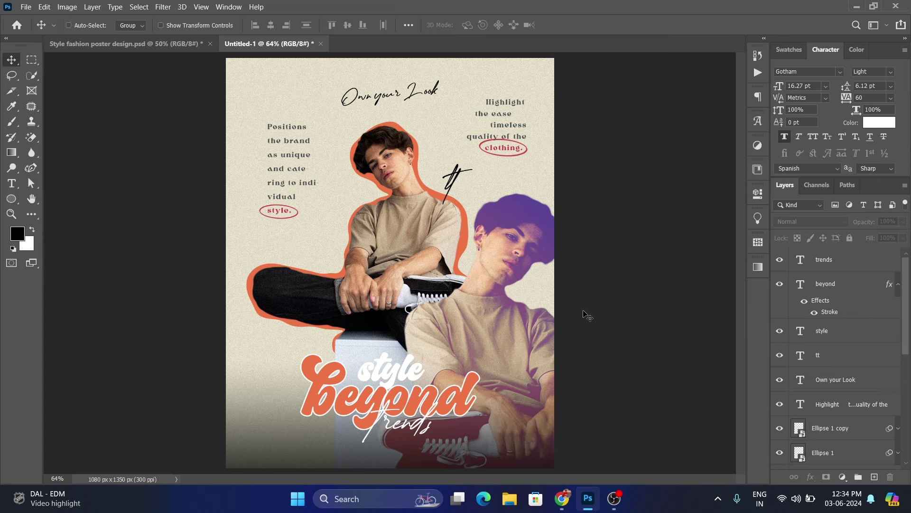
key(ctrl+v)
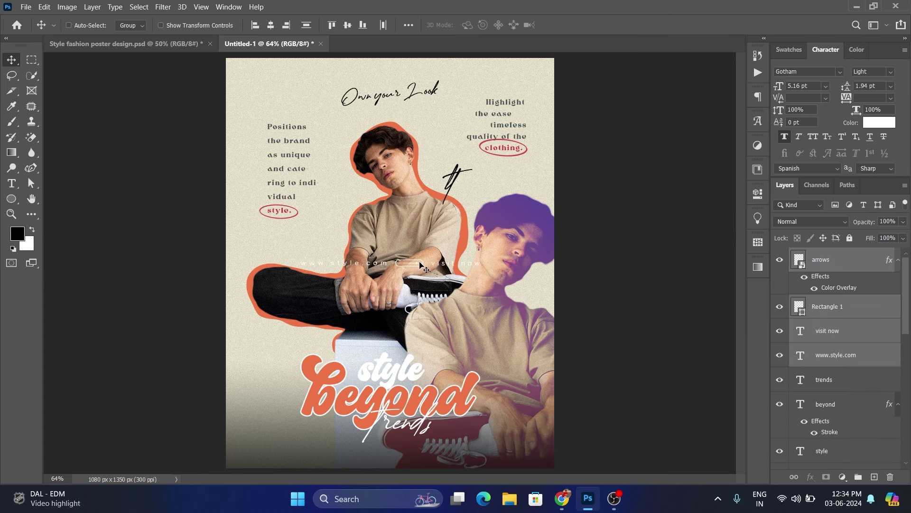
drag(418, 264, 418, 462)
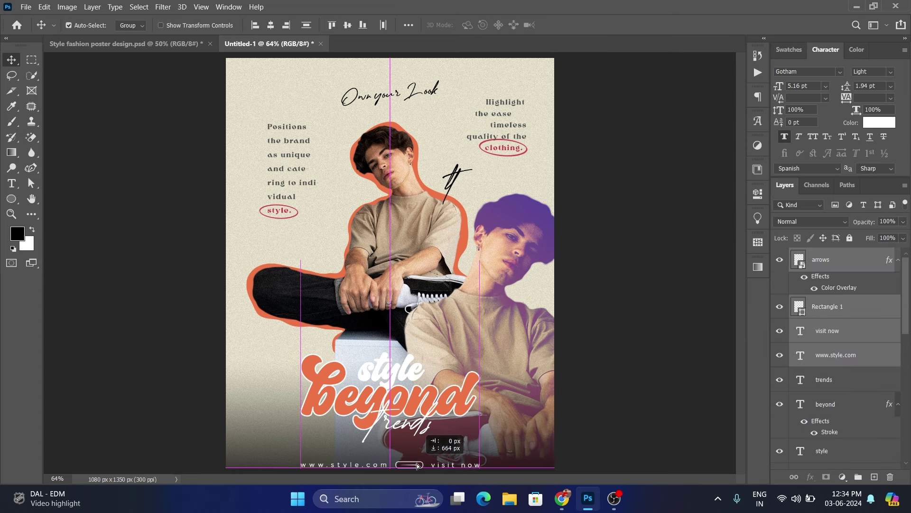
drag(419, 462, 419, 459)
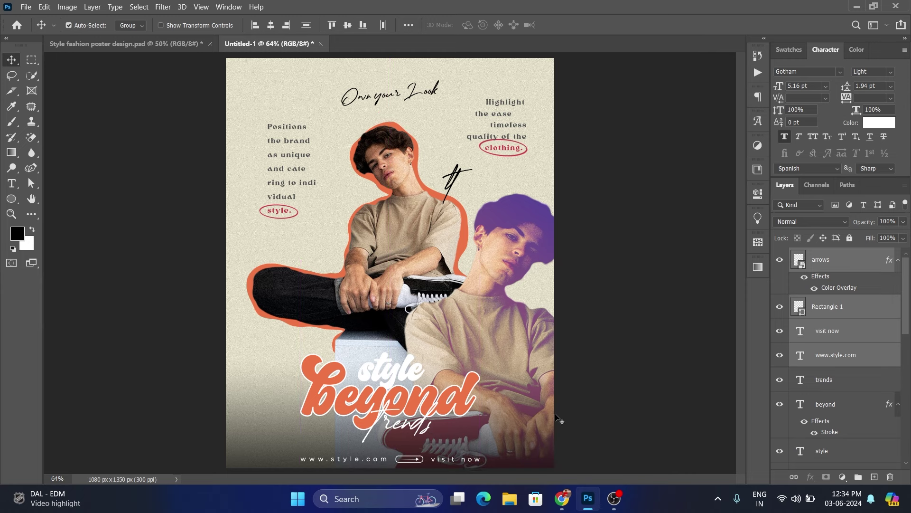
click(580, 421)
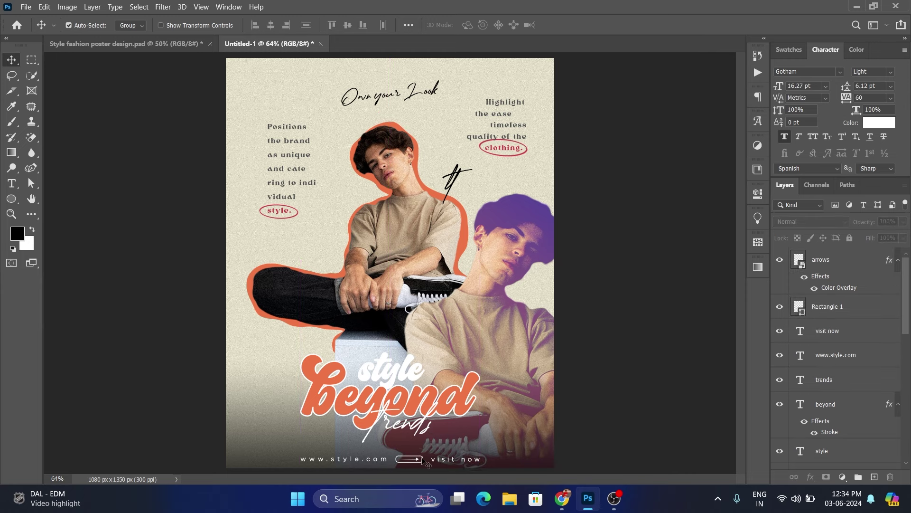
- Zoom in to inspect the footer's arrow button, then zoom back out
scroll(423, 459, up, 1)
scroll(422, 460, up, 1)
scroll(463, 380, up, 1)
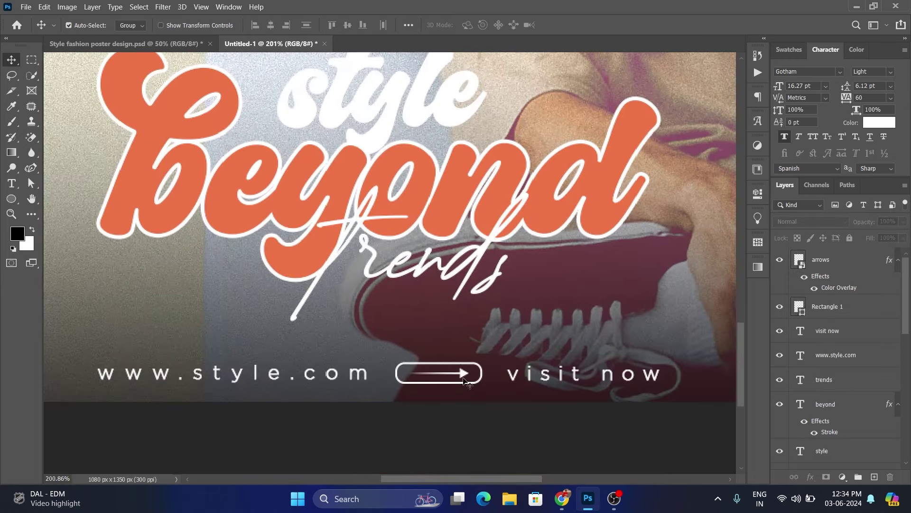
click(464, 380)
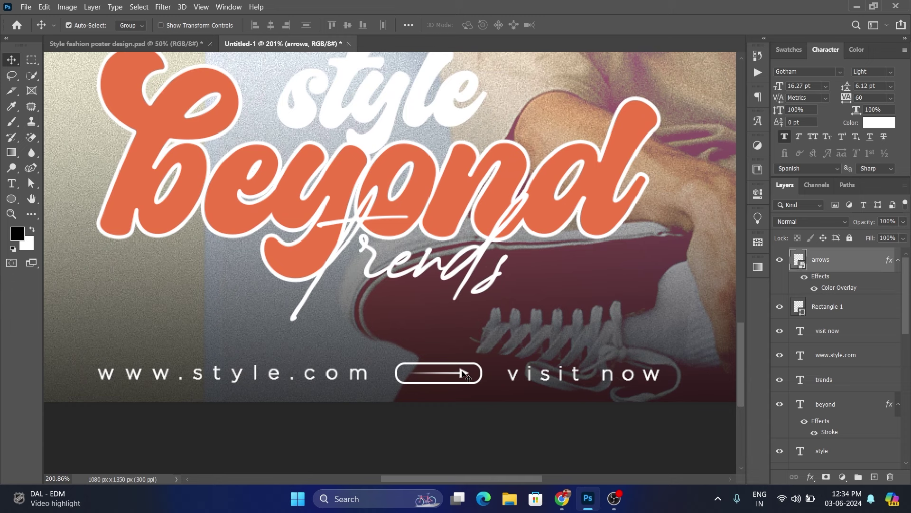
click(450, 406)
click(12, 199)
click(67, 198)
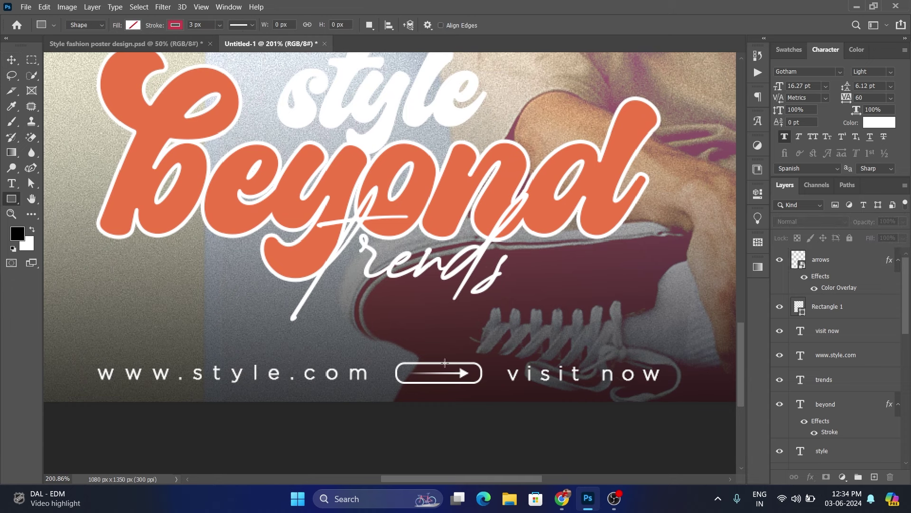
click(12, 60)
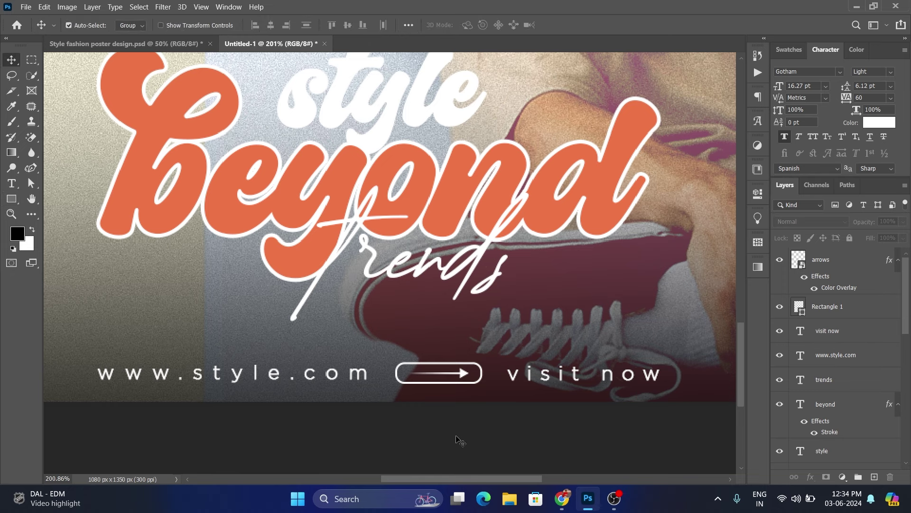
scroll(468, 433, down, 2)
scroll(469, 432, down, 2)
scroll(470, 432, down, 1)
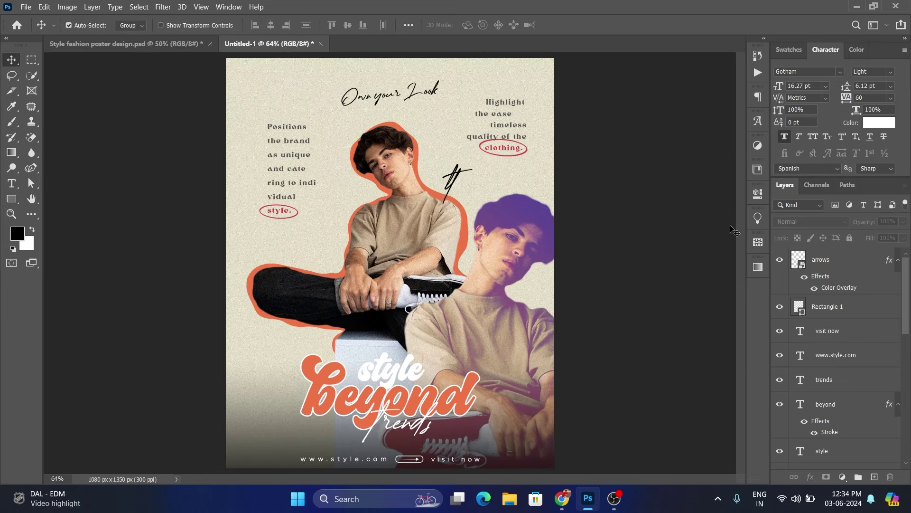
scroll(854, 352, down, 5)
scroll(854, 351, down, 1)
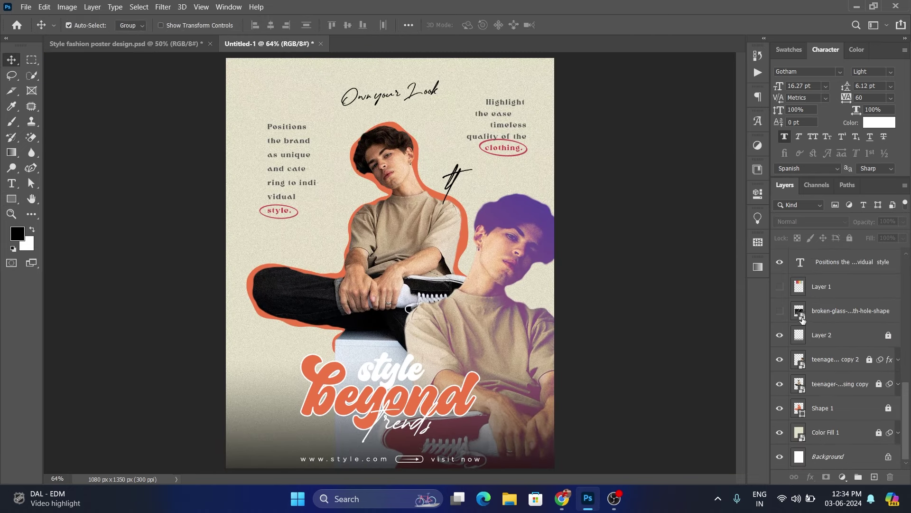
- Move the broken-glass layer near the top of the stack and stretch it over the poster
click(843, 318)
scroll(845, 376, up, 5)
mouse_move(837, 459)
mouse_down()
mouse_move(847, 243)
mouse_move(844, 259)
mouse_up()
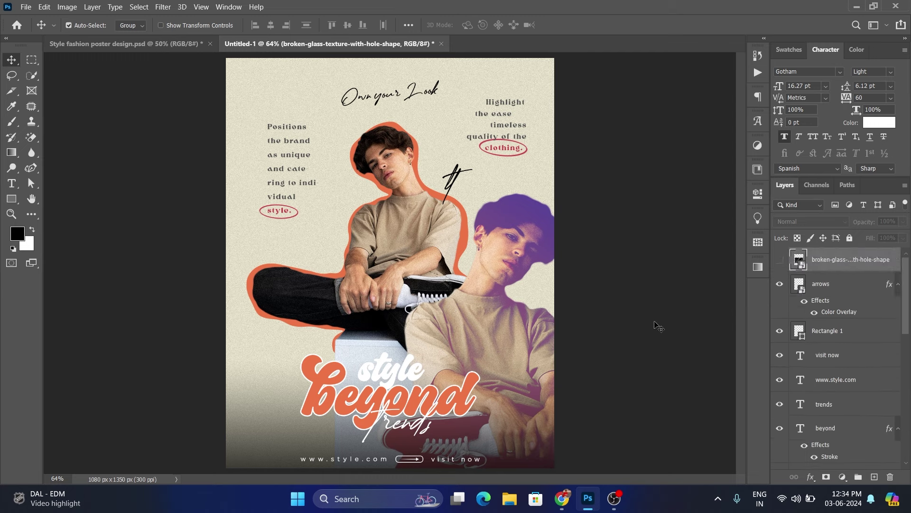
click(482, 224)
key(ctrl+t)
drag(394, 190, 402, 50)
mouse_move(475, 289)
mouse_down()
mouse_move(380, 289)
mouse_move(441, 292)
mouse_move(413, 297)
mouse_up()
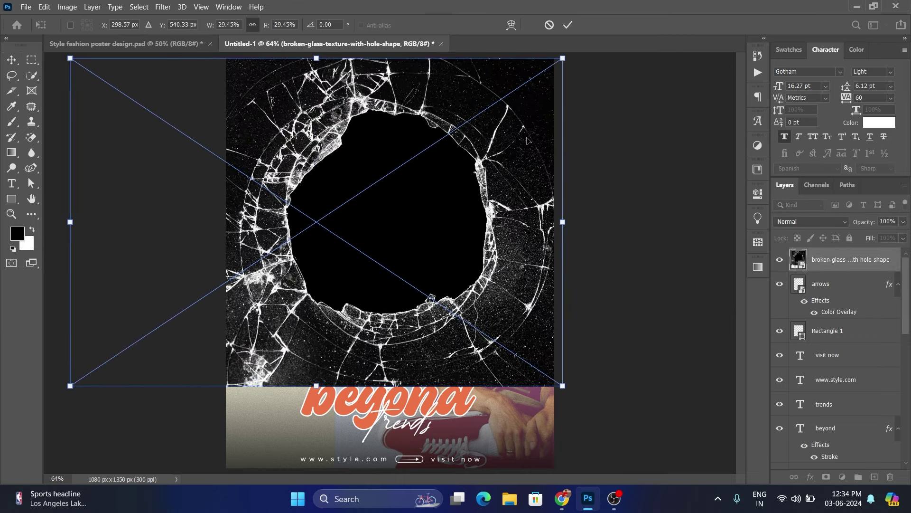
click(568, 25)
- Blend the glass texture in Lighten mode and rescale and reposition it over the poster
click(811, 221)
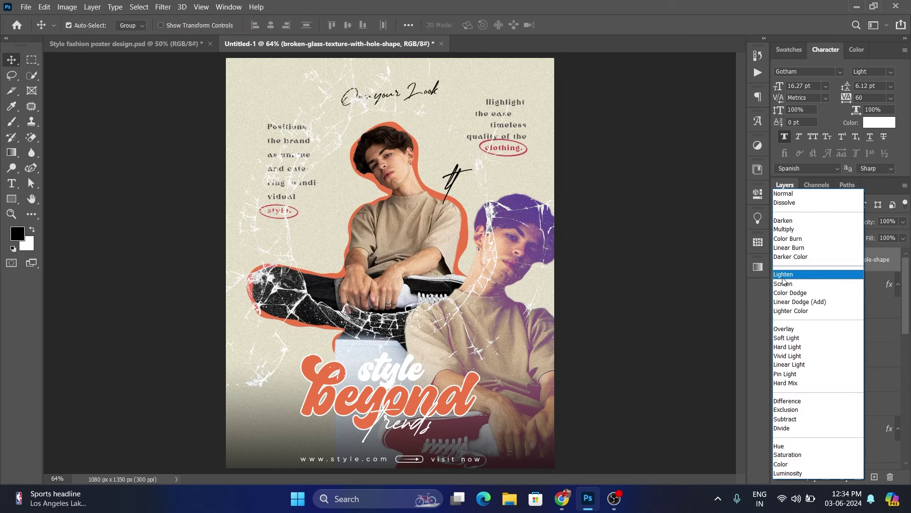
click(783, 276)
click(623, 305)
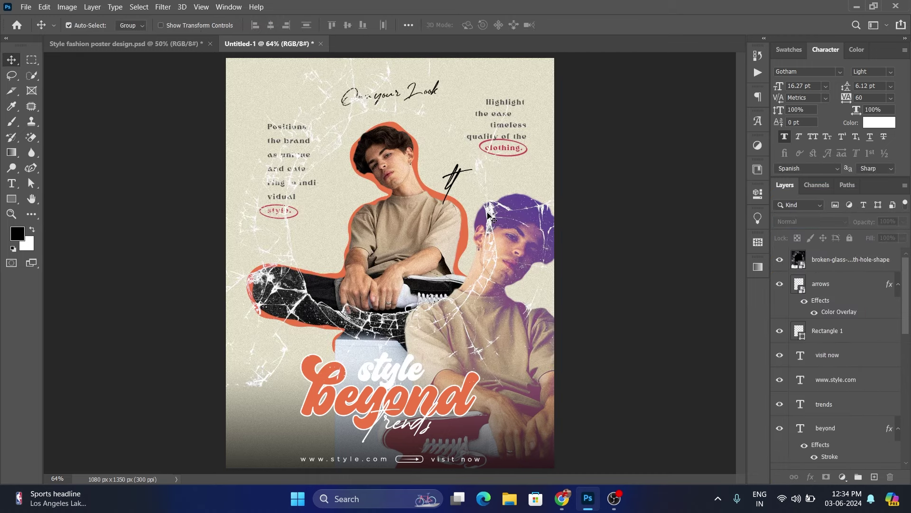
drag(489, 216, 425, 172)
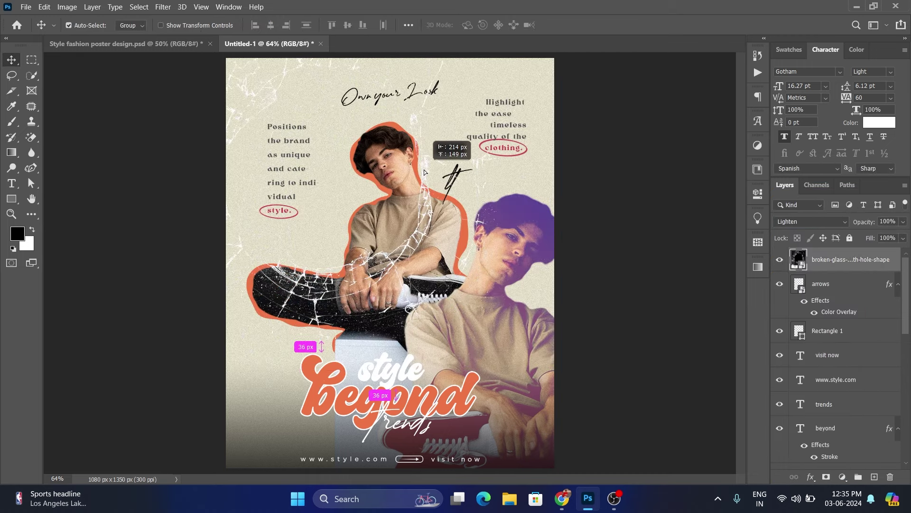
key(ctrl+t)
drag(525, 341, 560, 350)
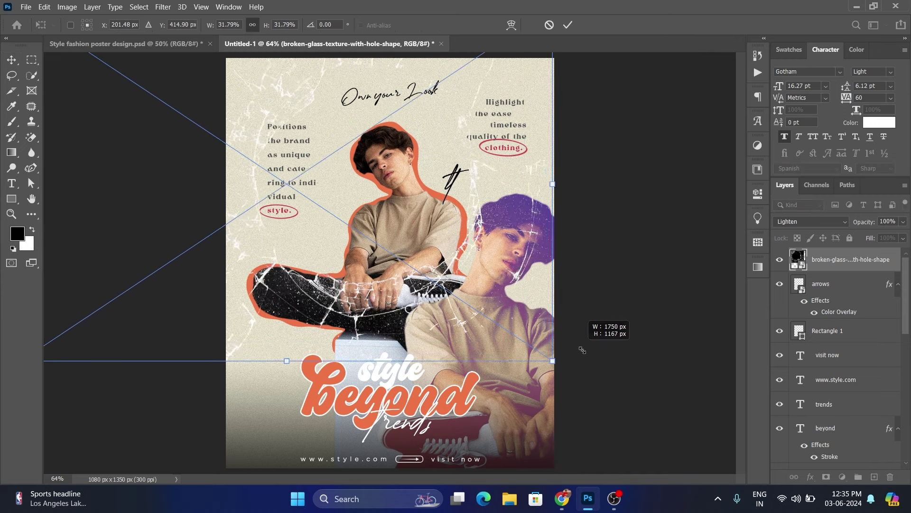
drag(560, 350, 553, 347)
drag(479, 300, 476, 299)
click(568, 25)
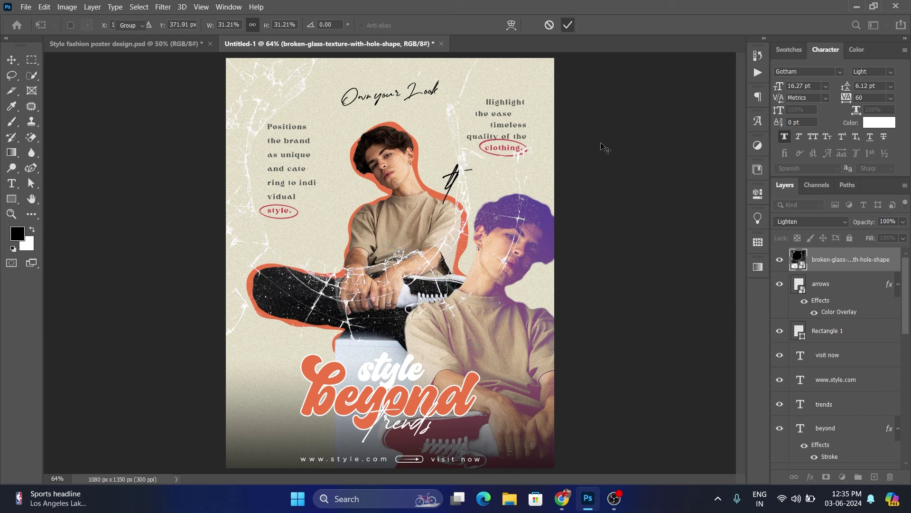
- Set the glass layer's opacity to 78% and lock the layer
drag(870, 221, 858, 227)
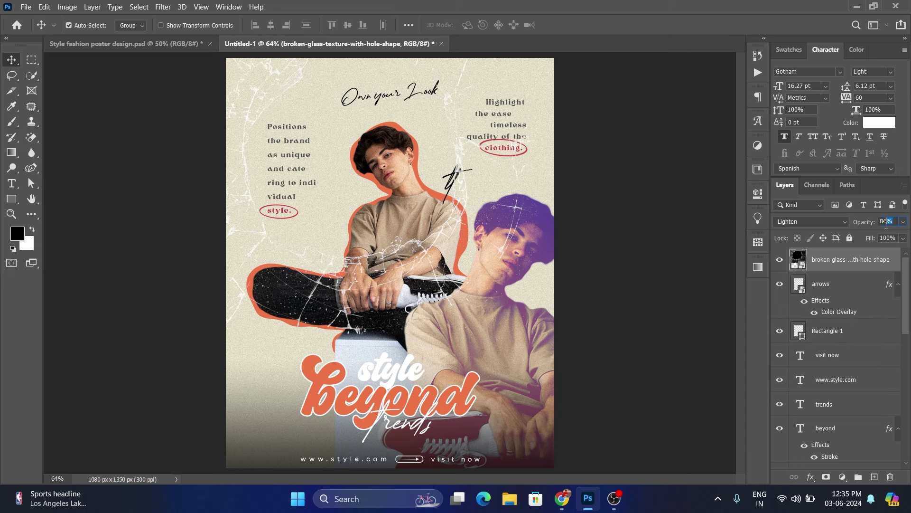
text(78)
key(Return)
click(638, 323)
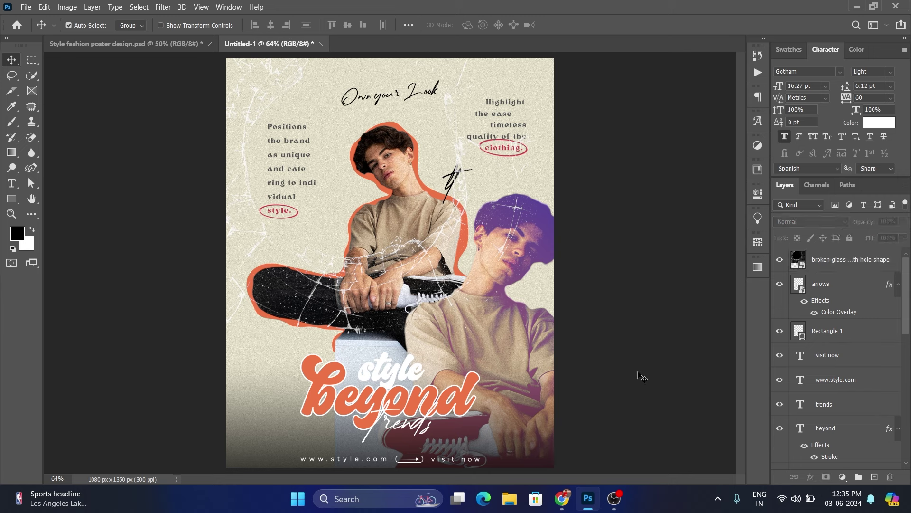
click(845, 259)
click(850, 238)
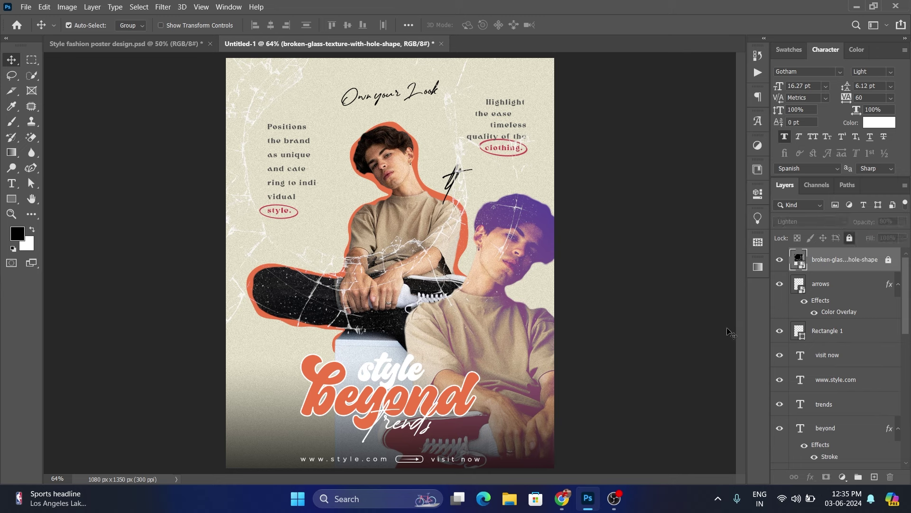
click(665, 332)
drag(274, 362, 594, 402)
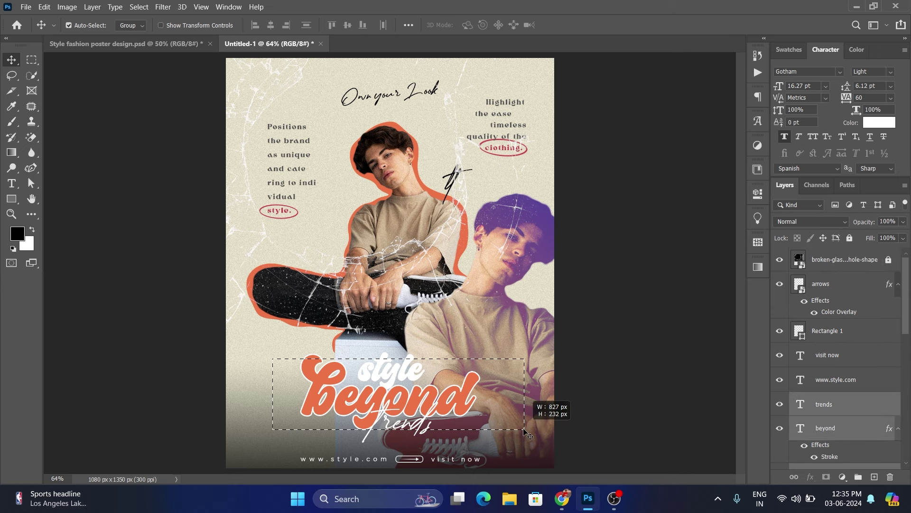
click(597, 398)
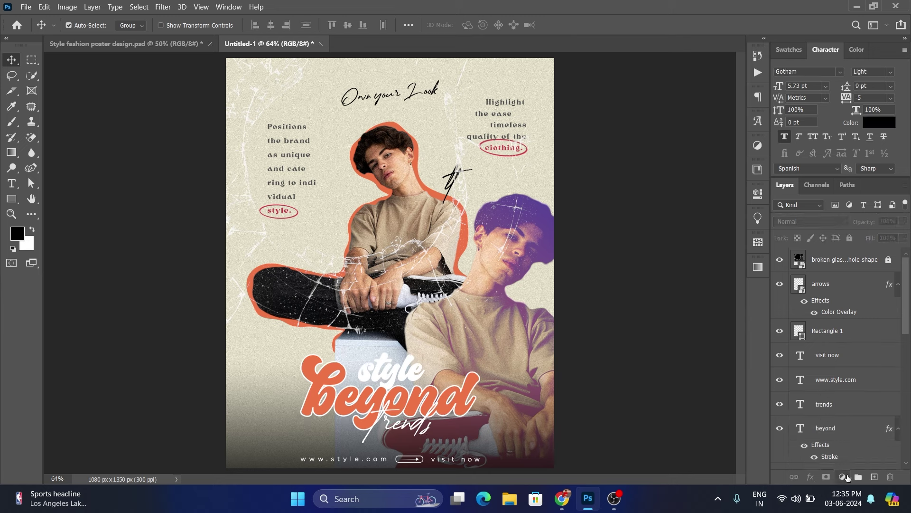
- Add a Color Lookup adjustment layer using the 3Strip.look 3DLUT preset, comparing it on and off
click(844, 477)
click(864, 414)
click(667, 227)
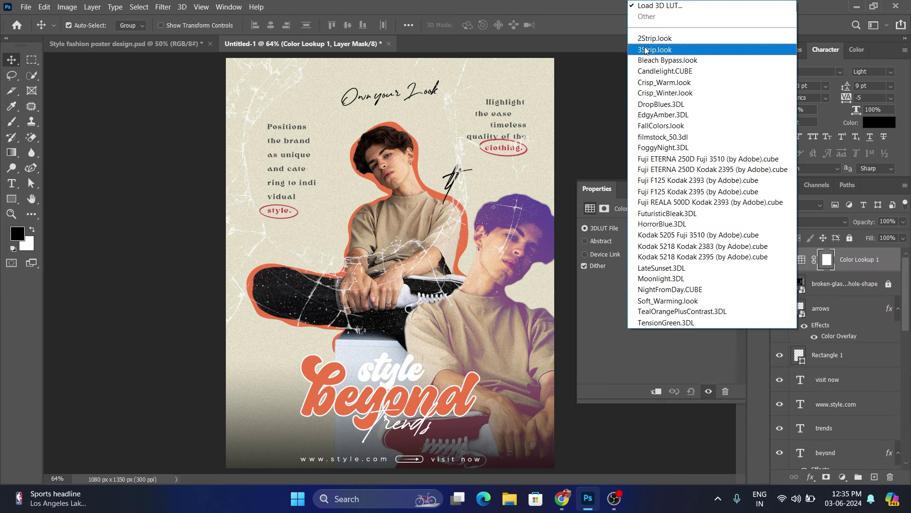
click(663, 49)
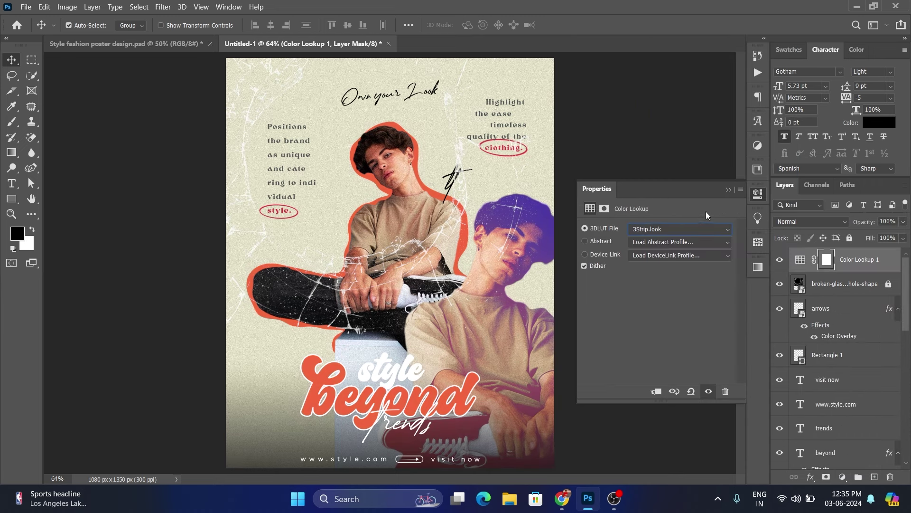
click(701, 229)
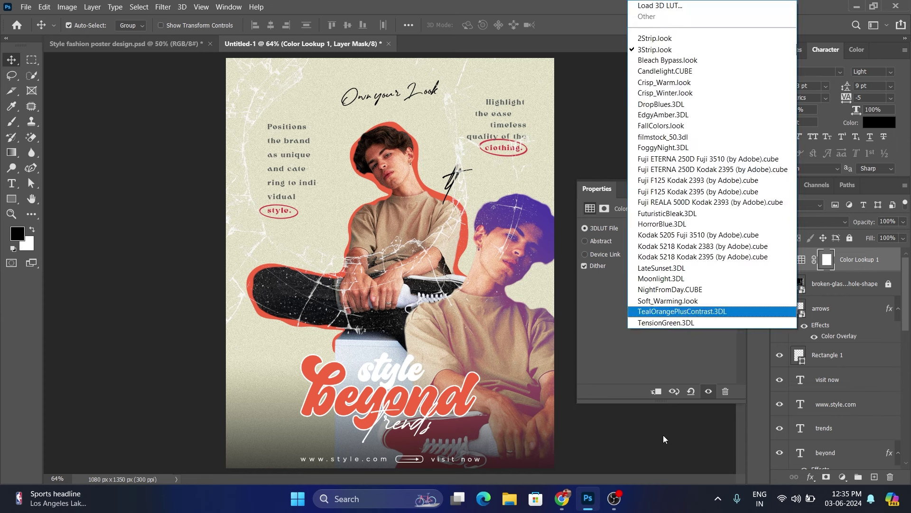
key(Escape)
click(708, 392)
click(709, 391)
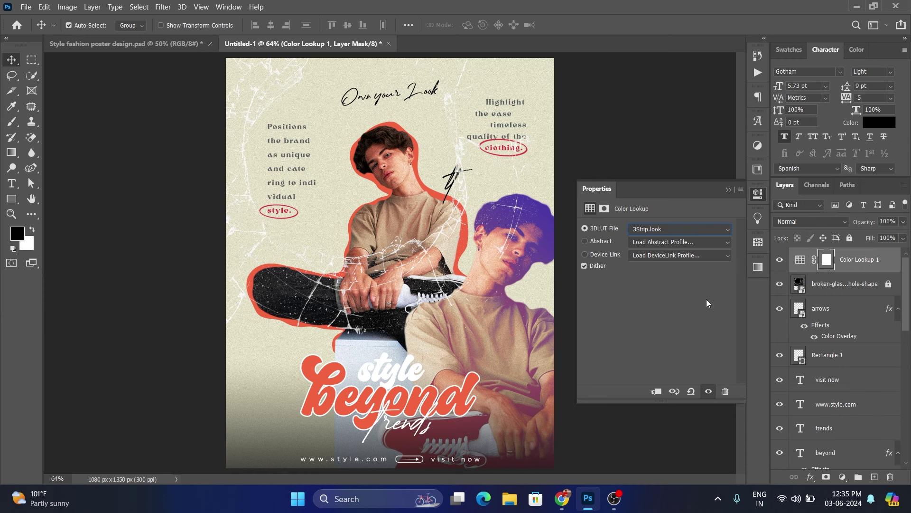
click(729, 190)
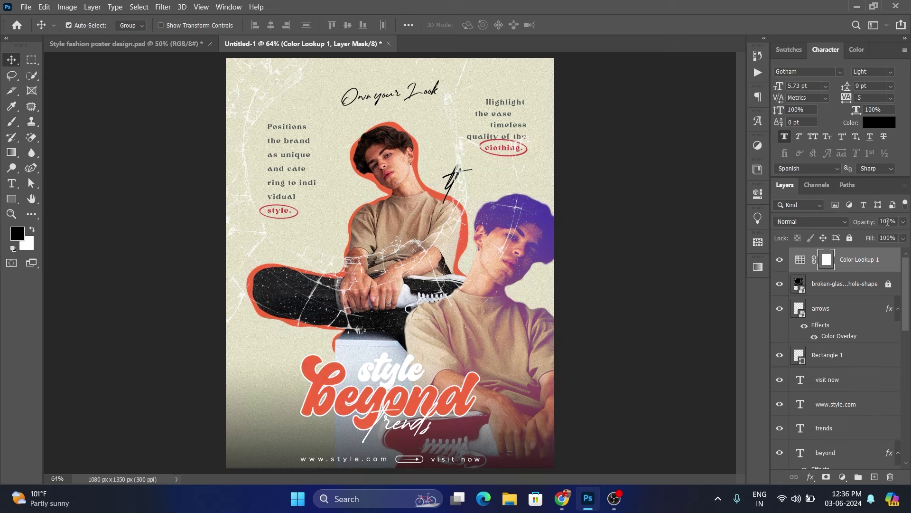
text(90)
click(721, 293)
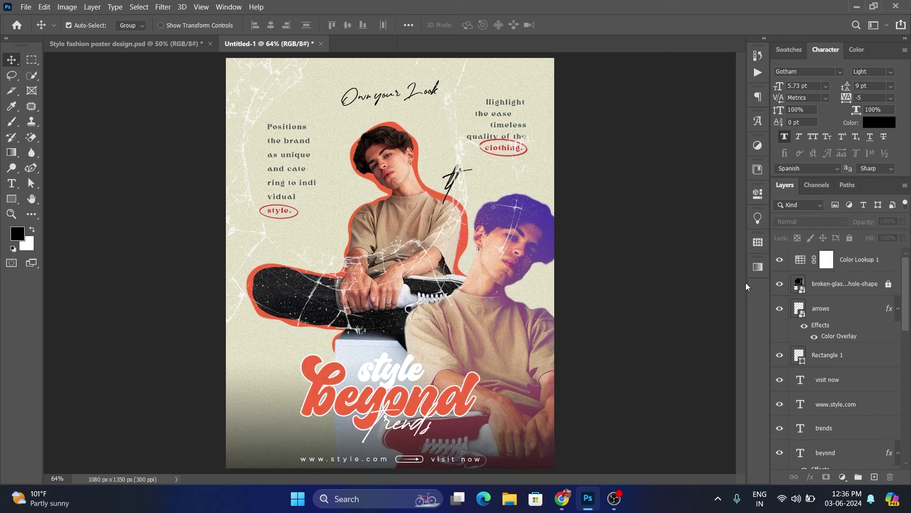
- Nudge the Highlight paragraph right and down and shift the Own your Look script slightly
click(780, 260)
drag(277, 382, 522, 401)
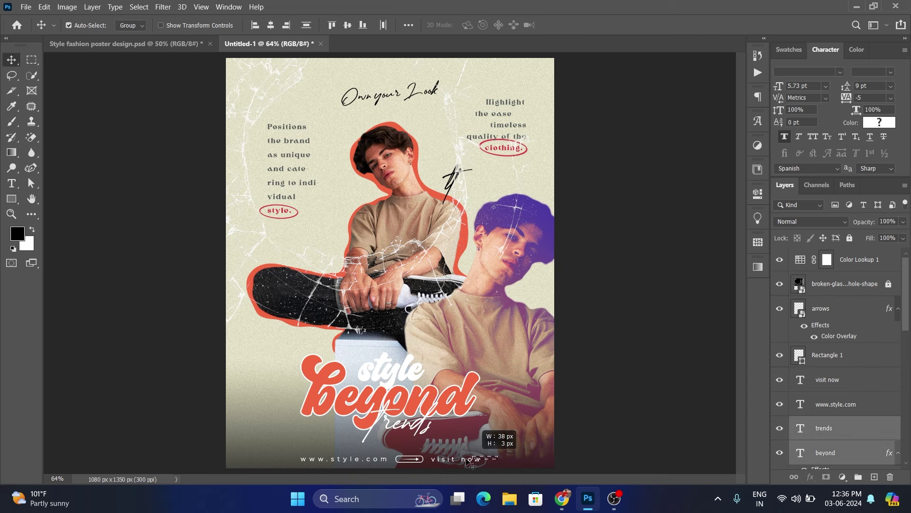
drag(503, 450, 266, 468)
mouse_move(259, 372)
mouse_down()
mouse_move(295, 383)
mouse_move(577, 398)
mouse_up()
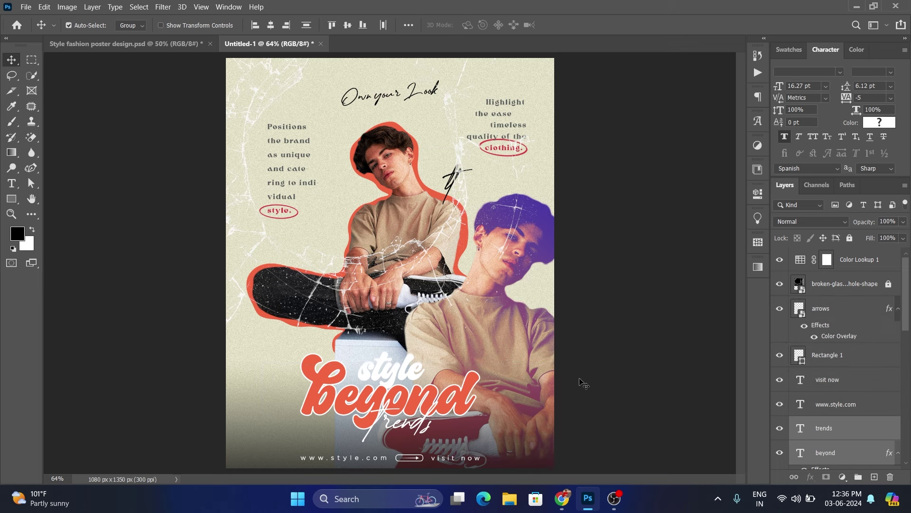
click(539, 123)
drag(539, 123, 541, 124)
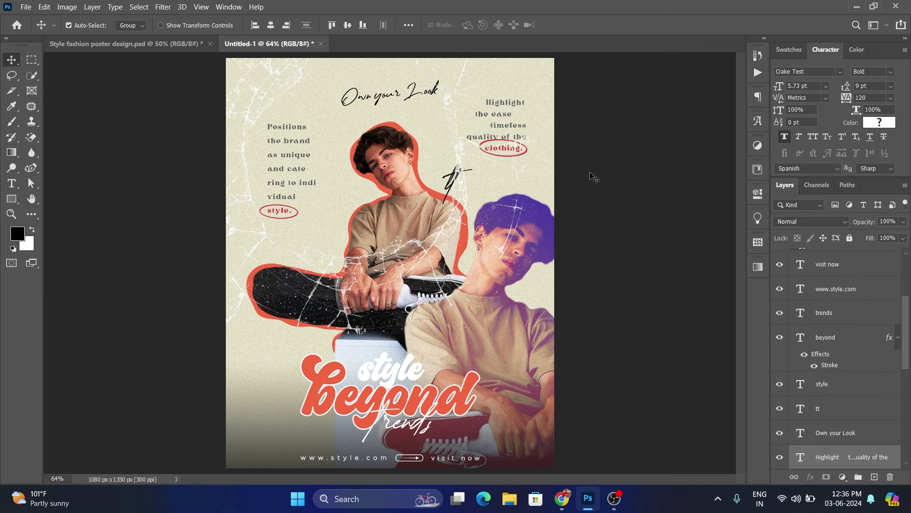
drag(427, 94, 428, 93)
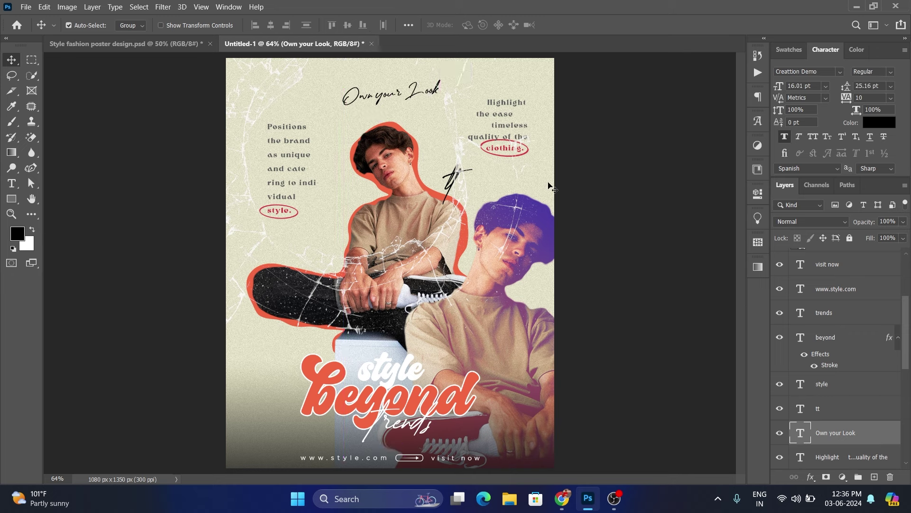
click(590, 195)
- Nudge the Positions paragraph with its style oval right and up, and the Highlight paragraph left
click(295, 124)
shift+click(282, 213)
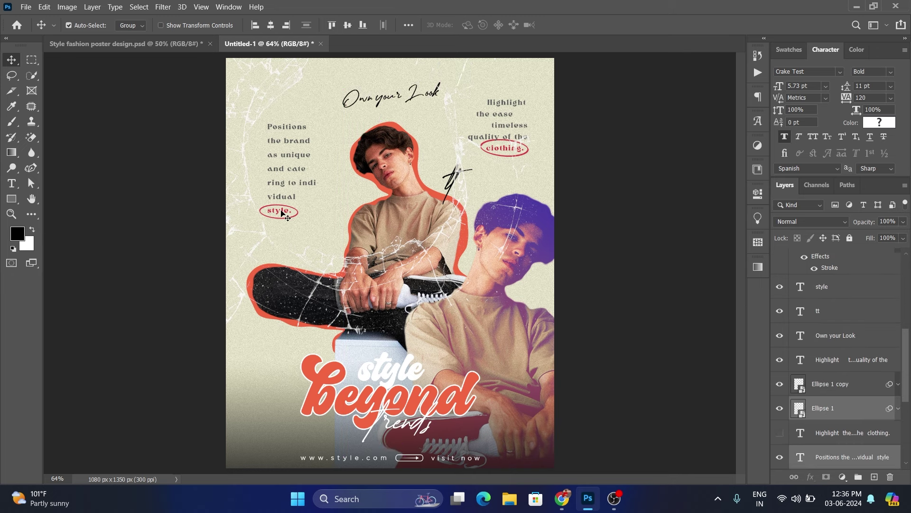
drag(283, 213, 284, 213)
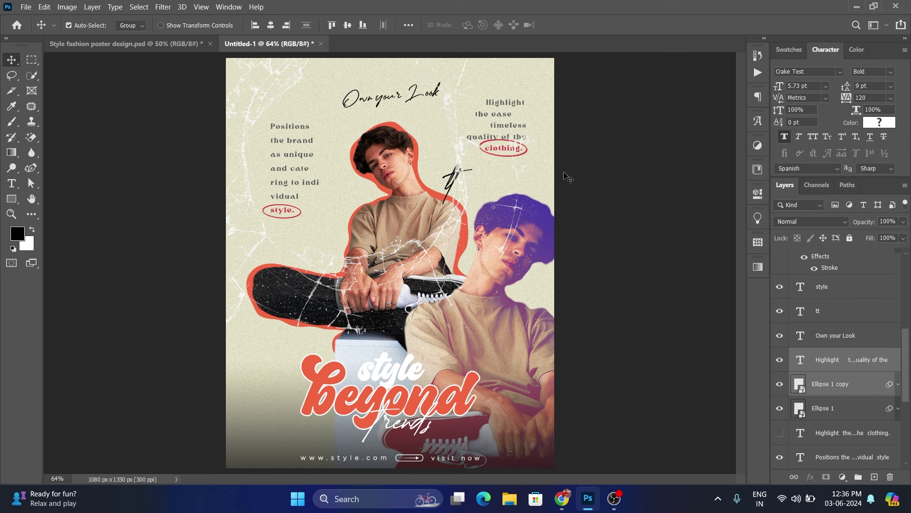
drag(266, 122, 280, 199)
key(Right)
key(Right)
key(Right)
key(Right)
key(Right)
key(Right)
key(Up)
key(Up)
key(Up)
drag(503, 82, 520, 148)
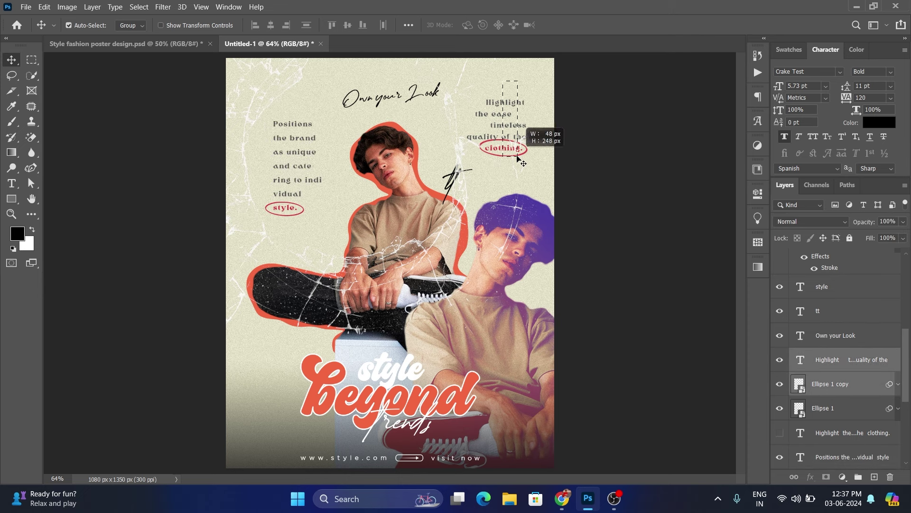
key(Left)
key(Left)
key(Left)
key(Left)
key(Left)
key(Left)
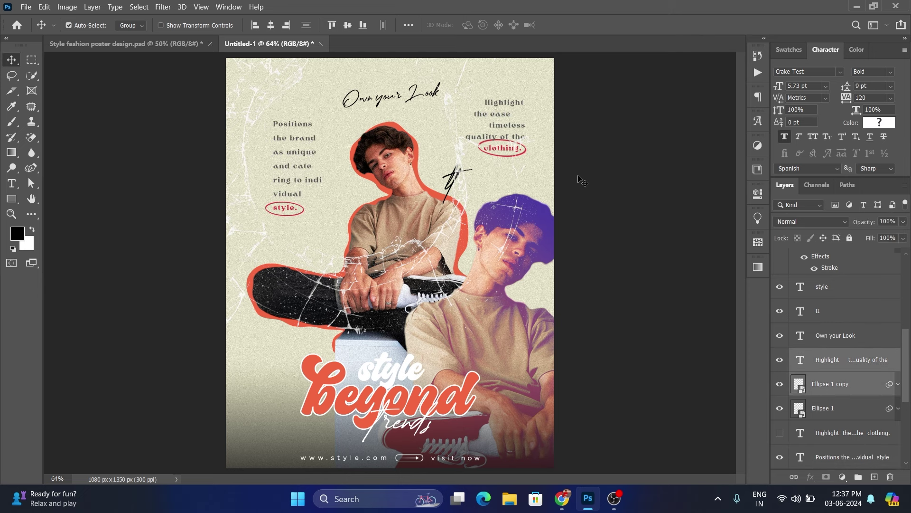